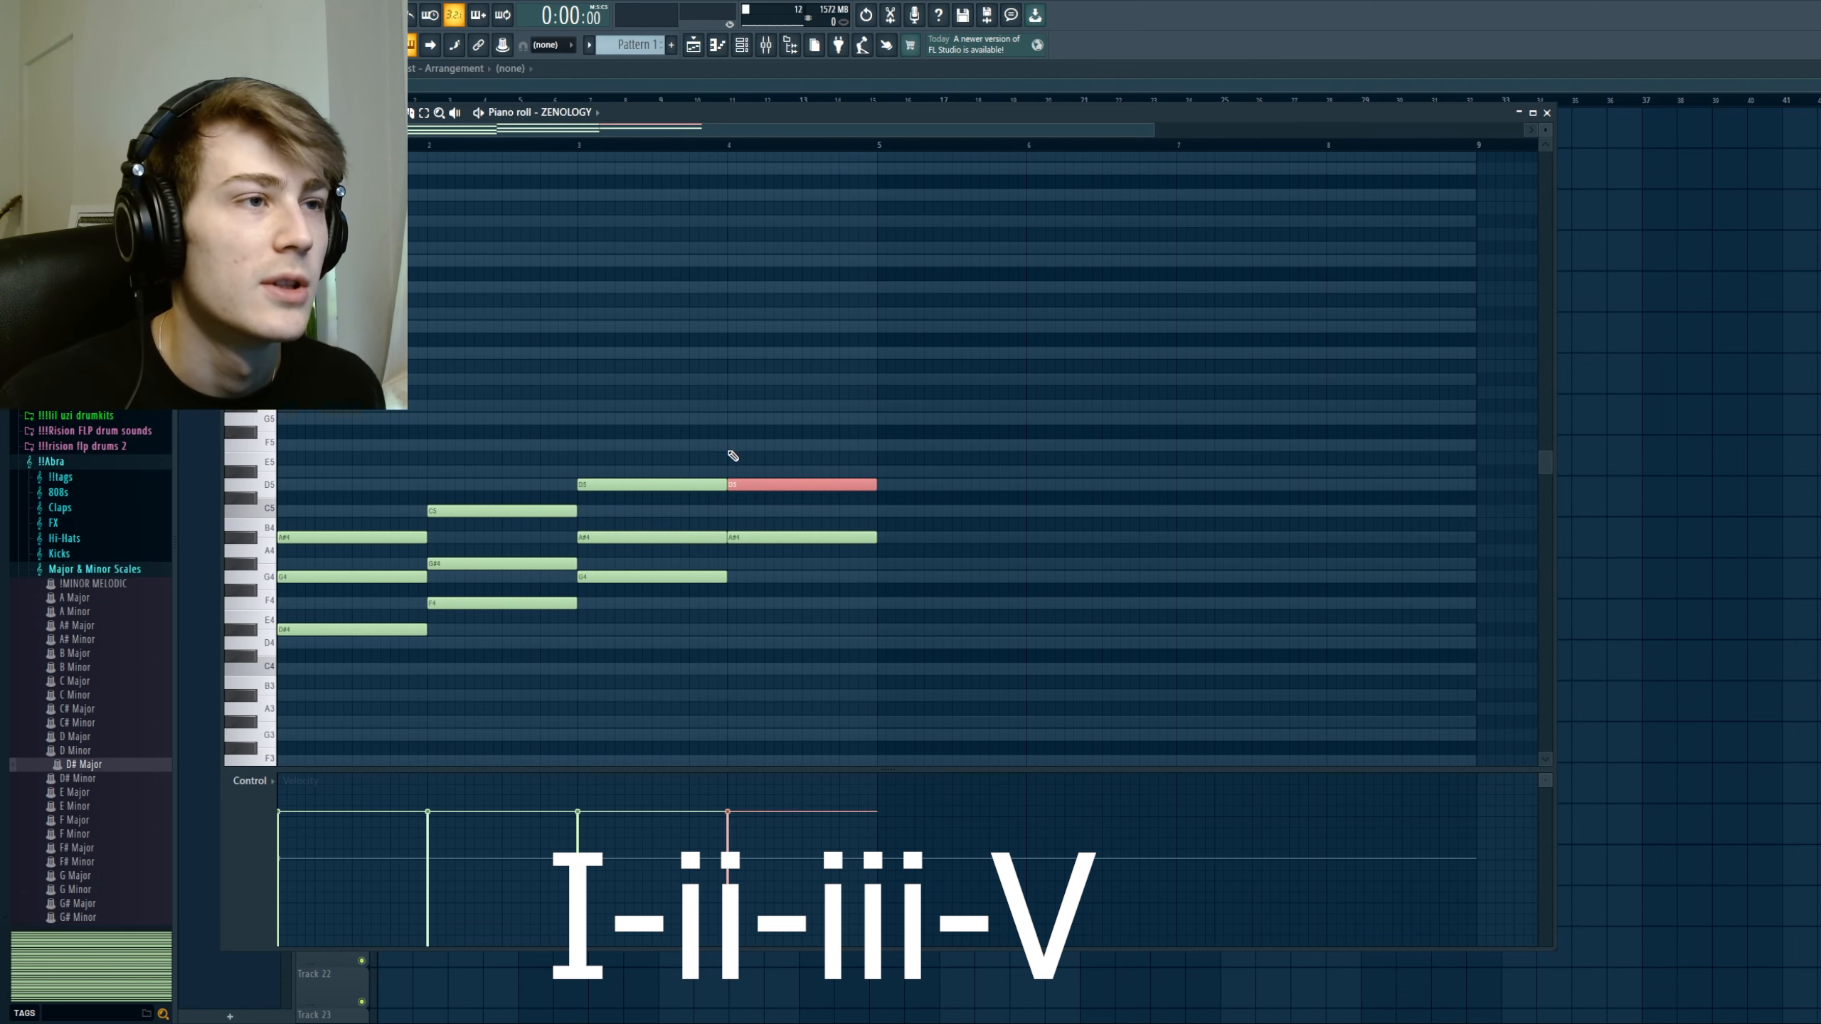
Step: Complete the fourth chord with an F5 note on top and play back the four-chord progression
click(739, 445)
scroll(712, 551, down, 2)
scroll(712, 552, down, 1)
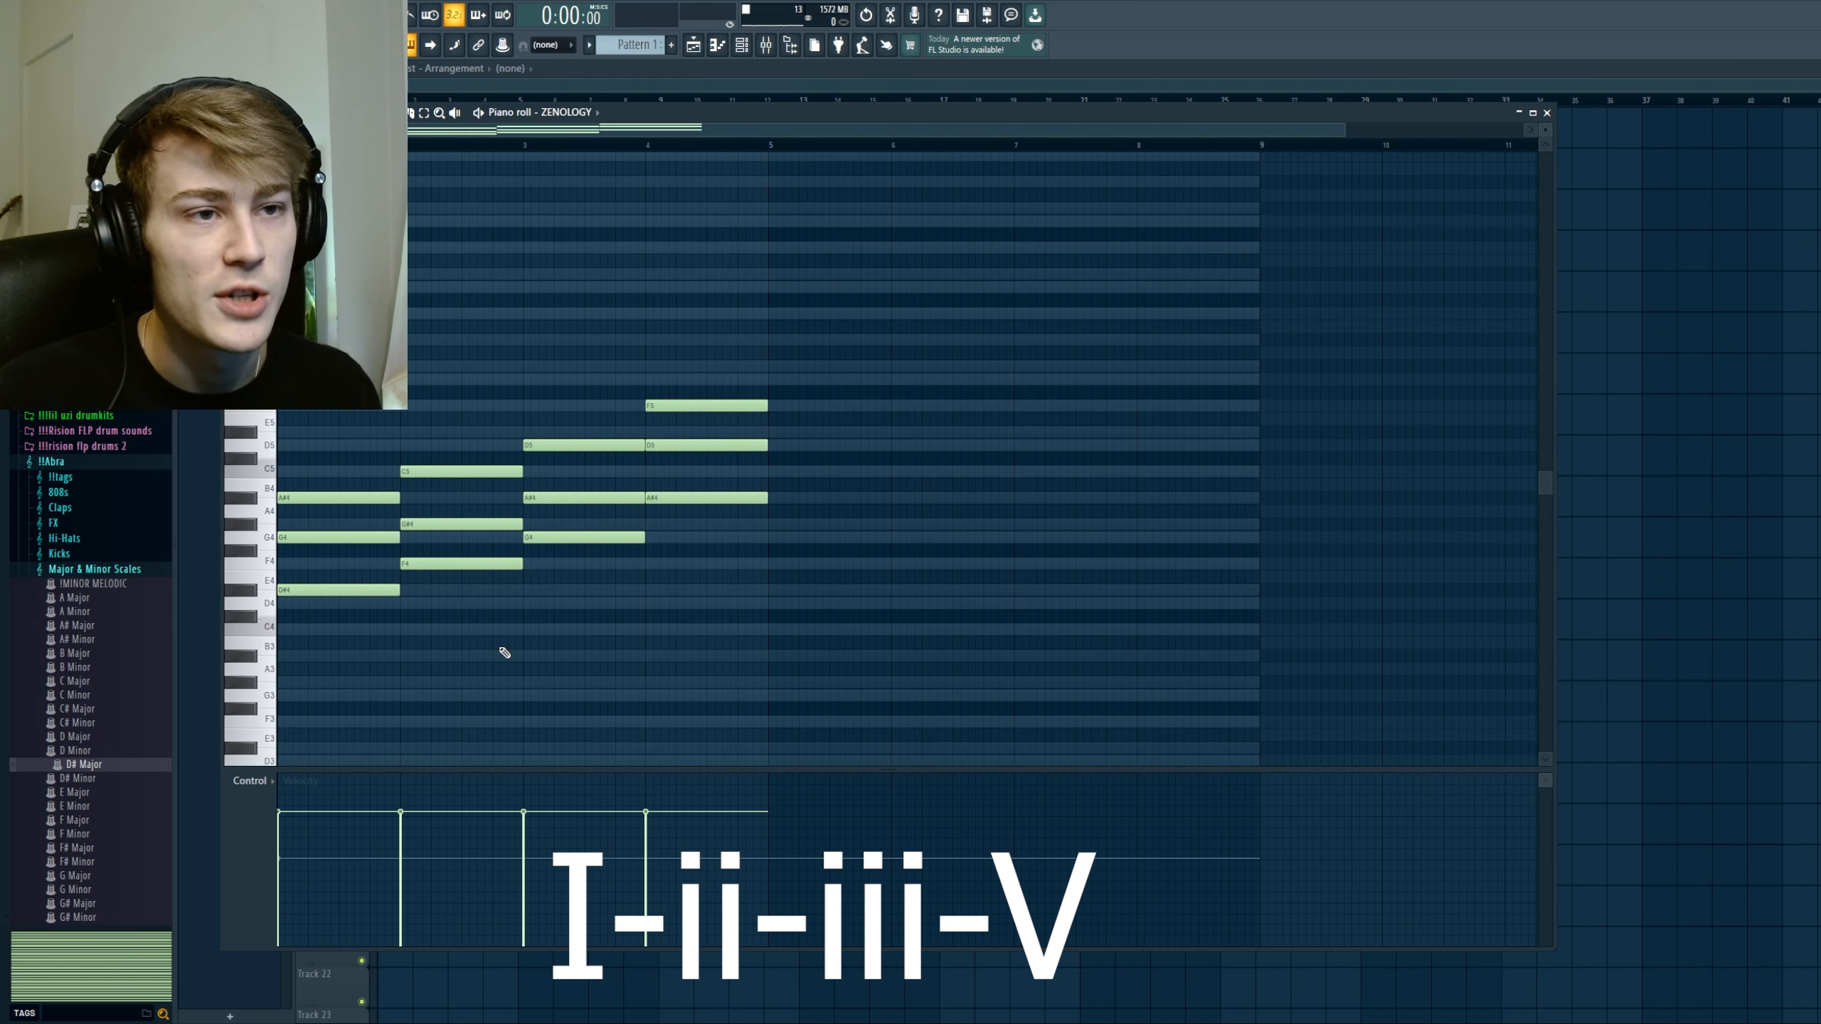
scroll(417, 684, down, 1)
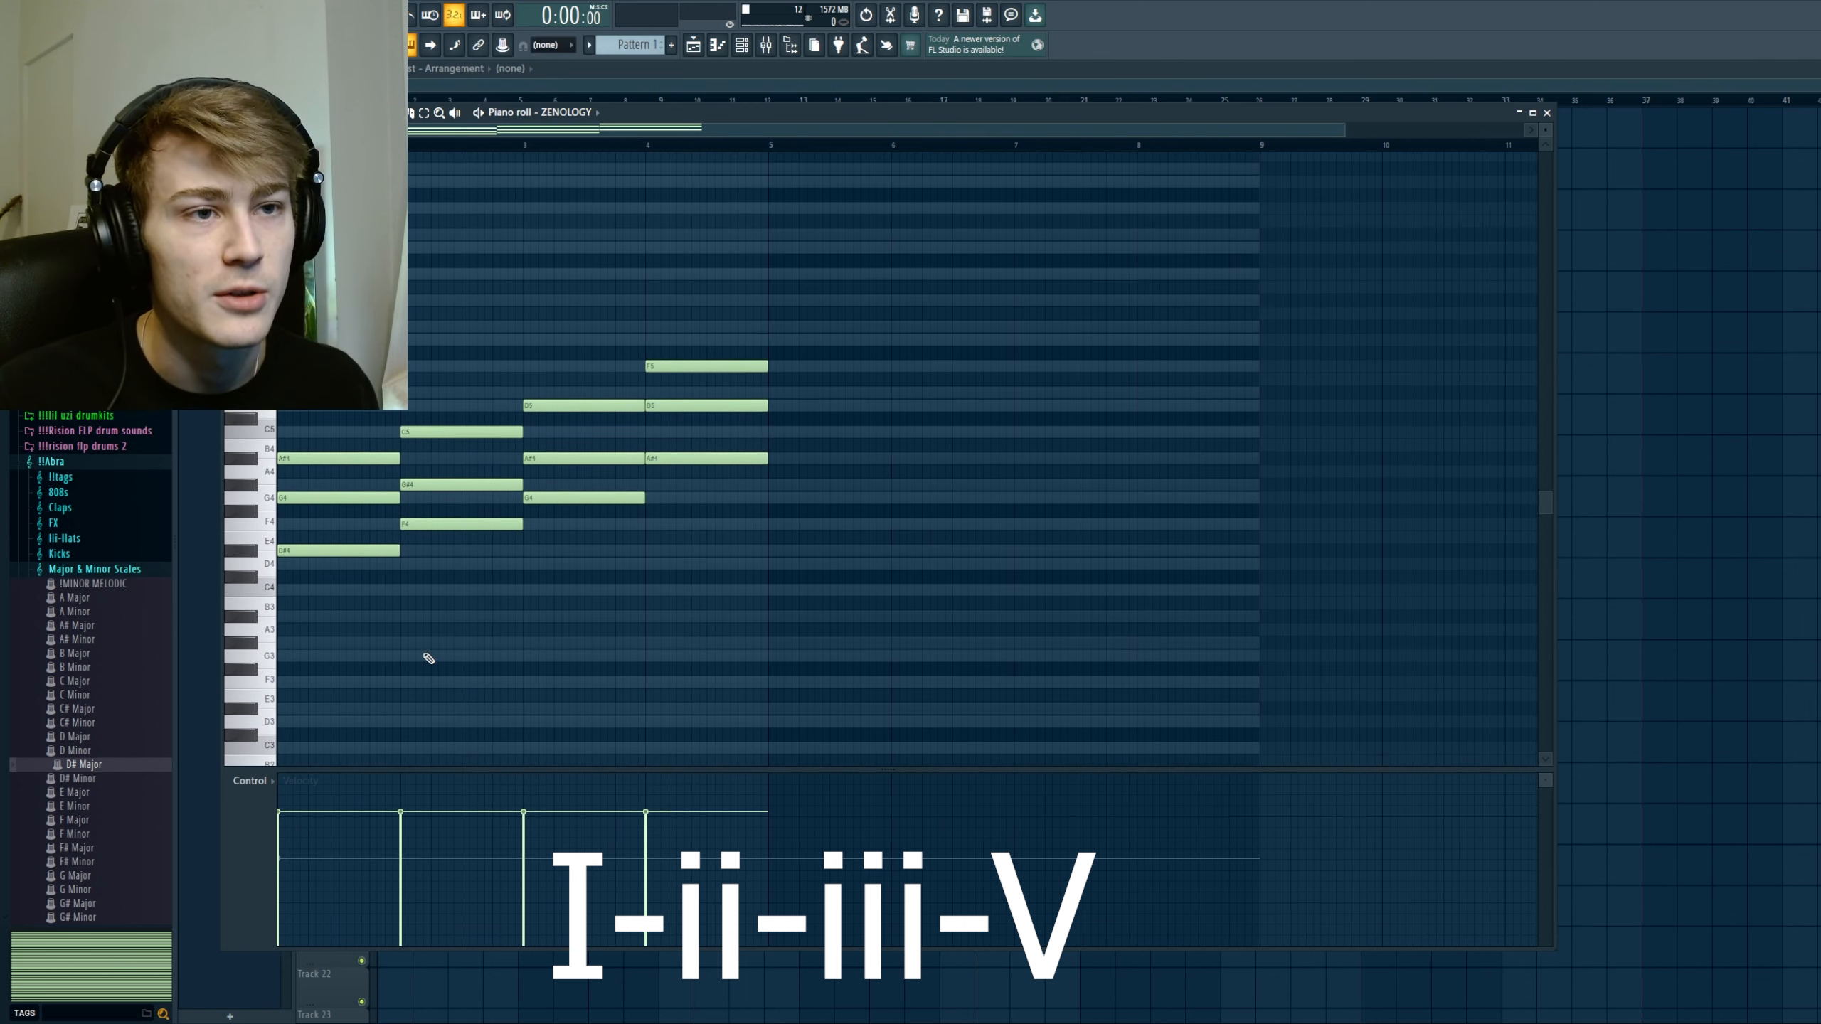
key(space)
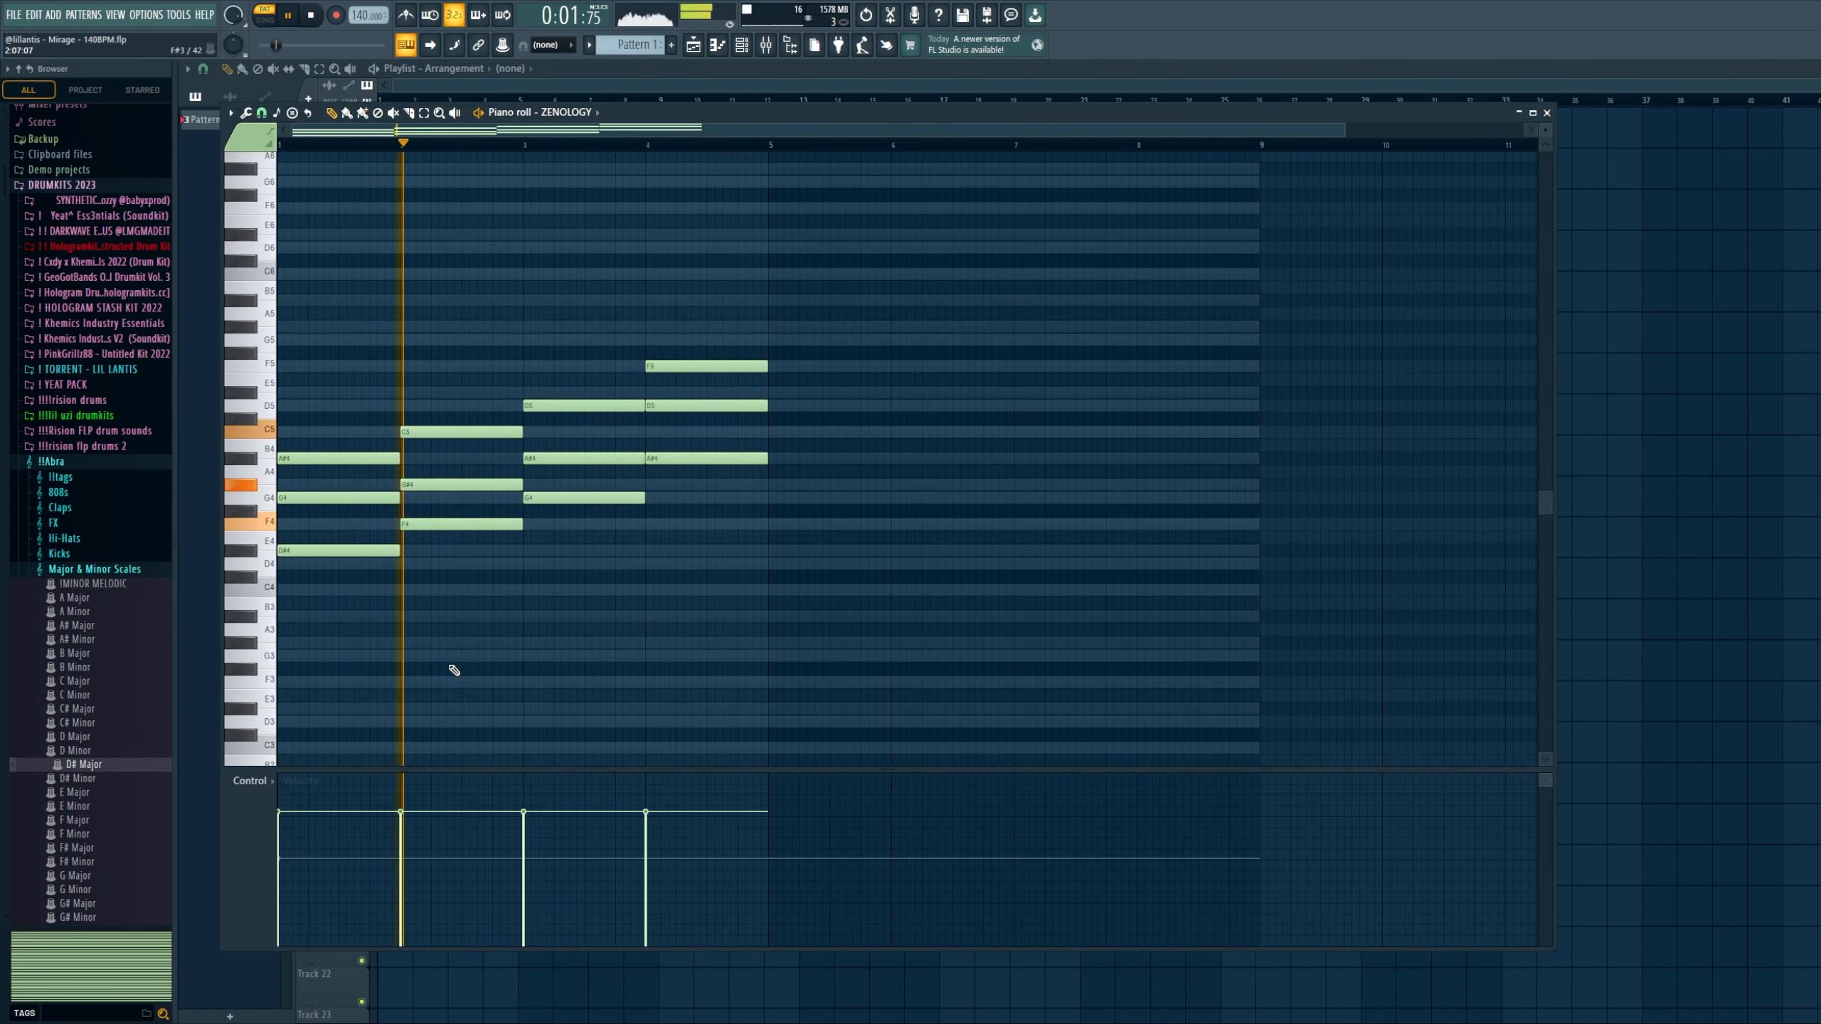
Step: Duplicate the four-bar I-ii-iii-V progression into bars 5 to 8
scroll(399, 675, down, 1)
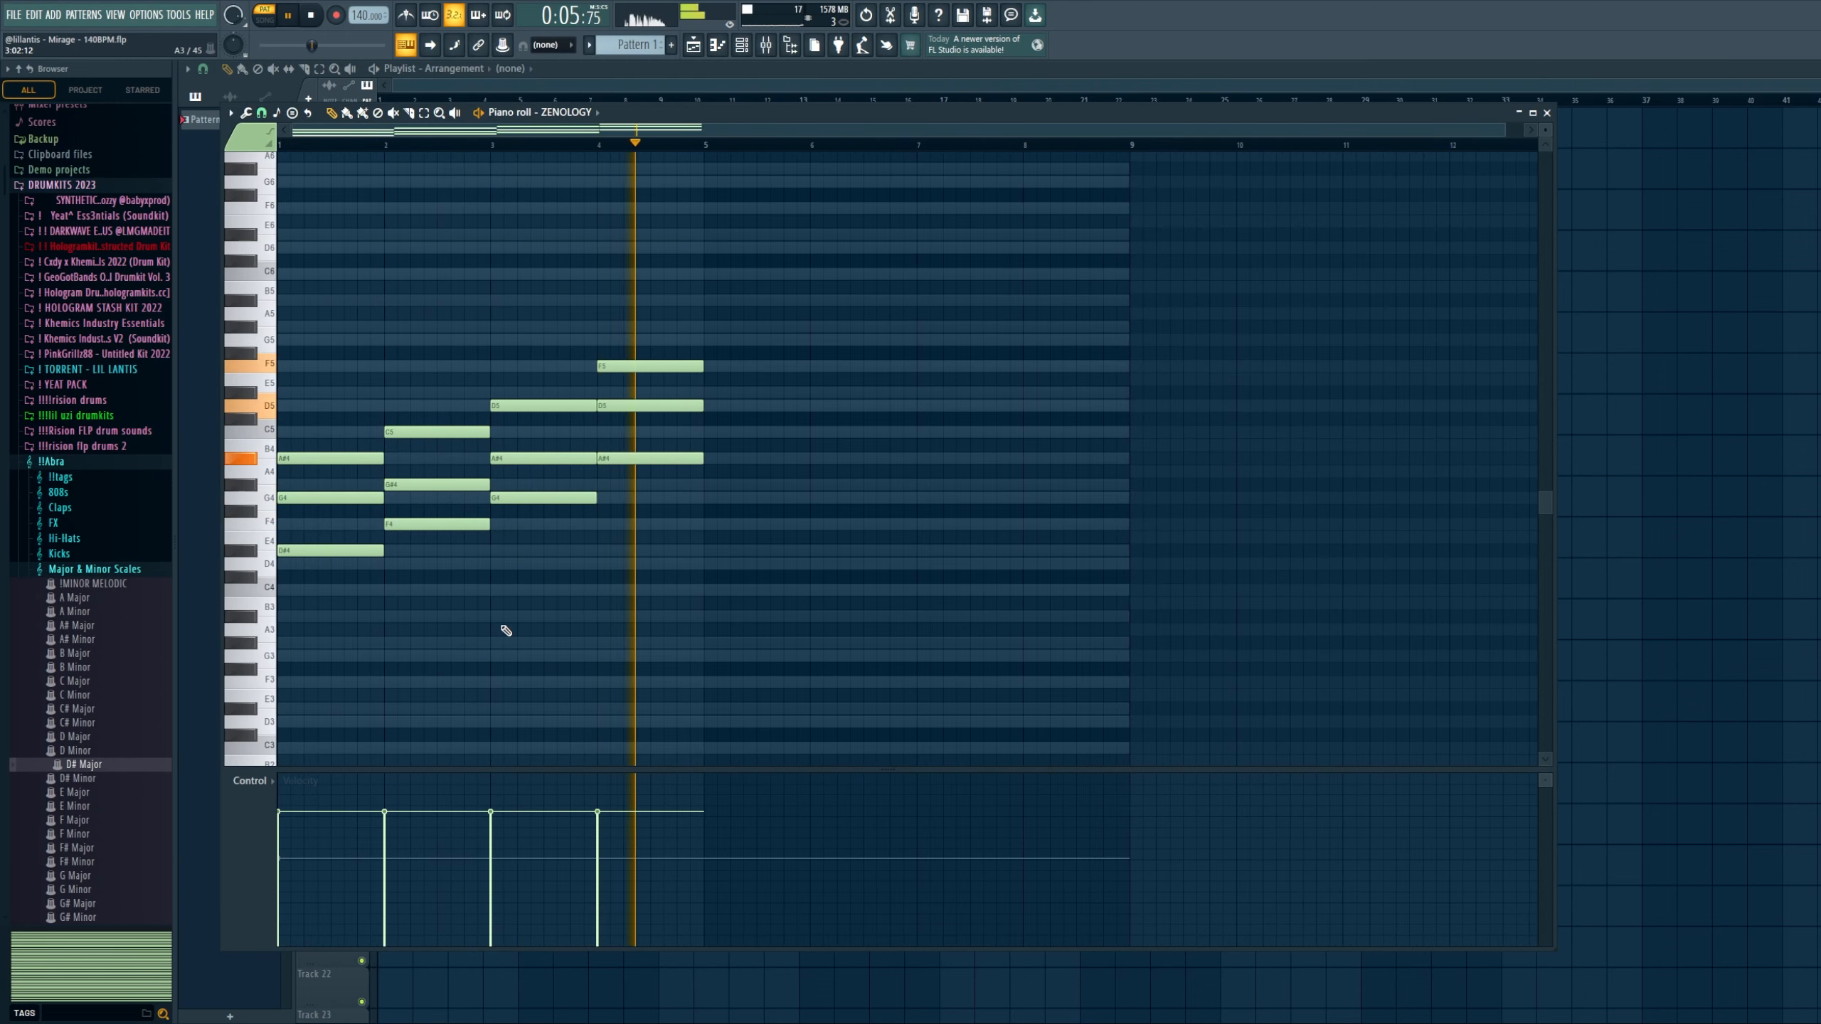
key(ctrl+b)
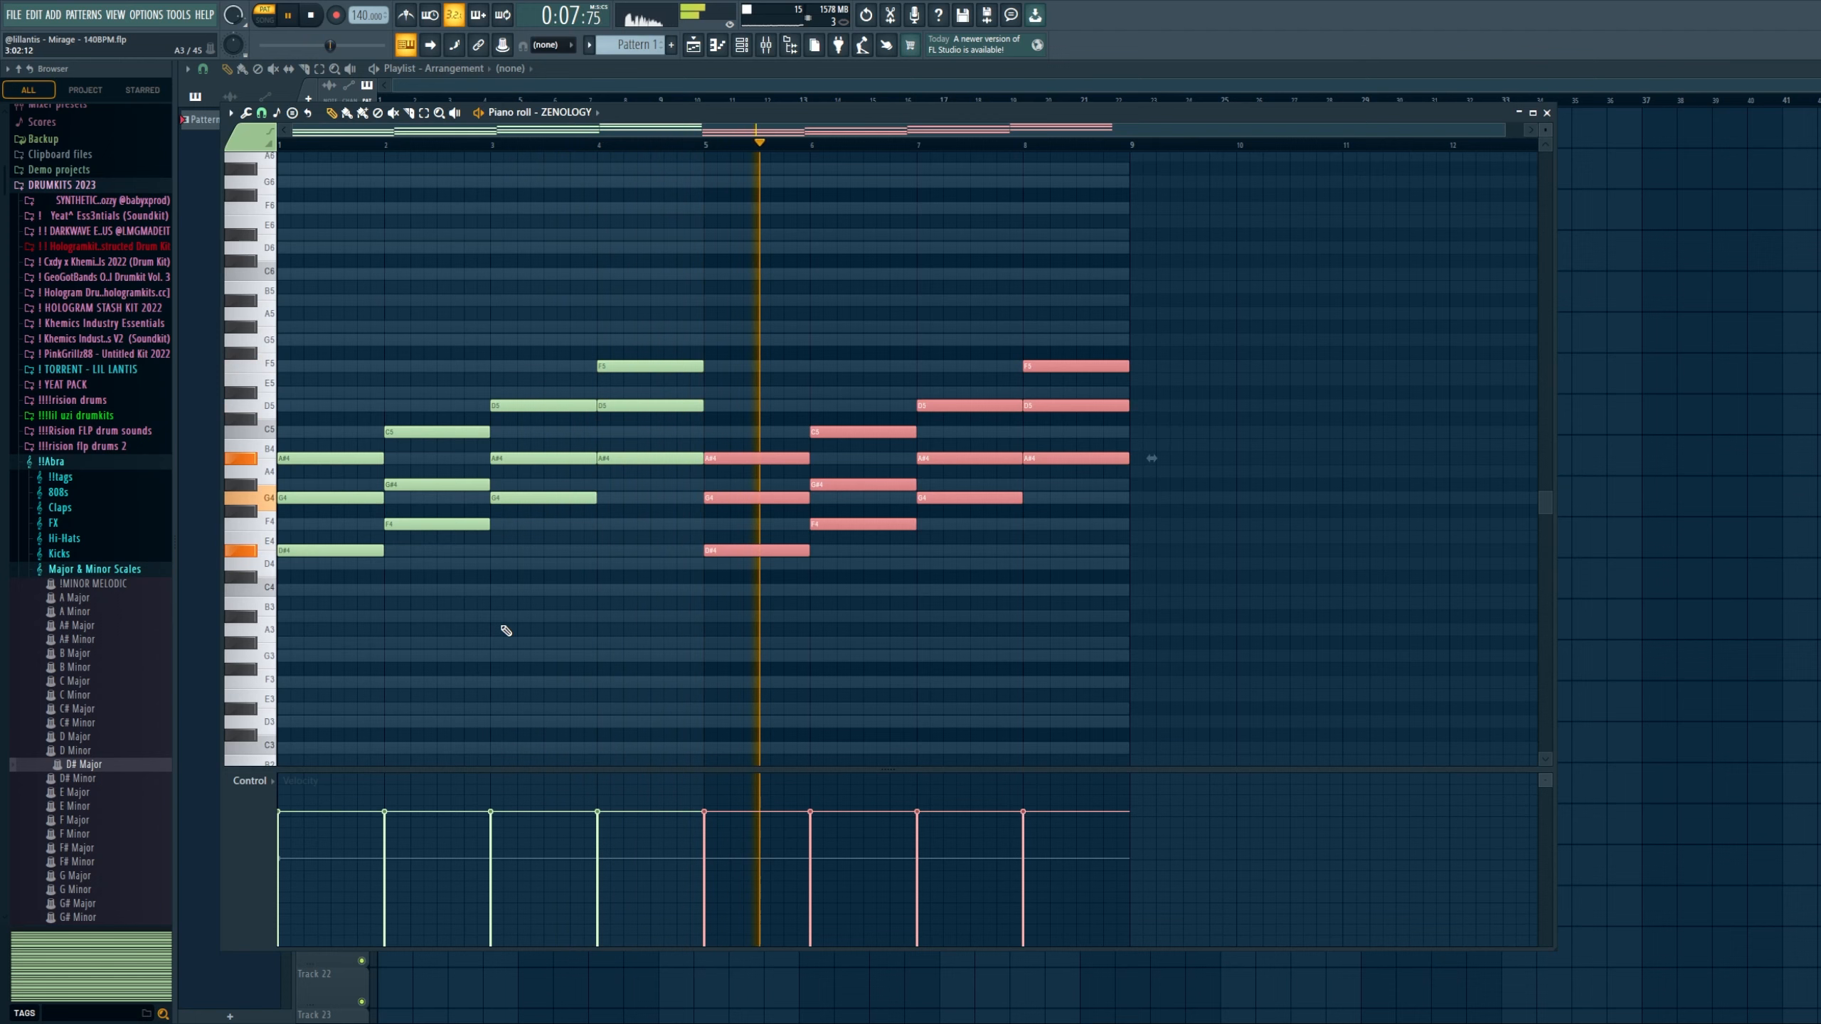
click(506, 630)
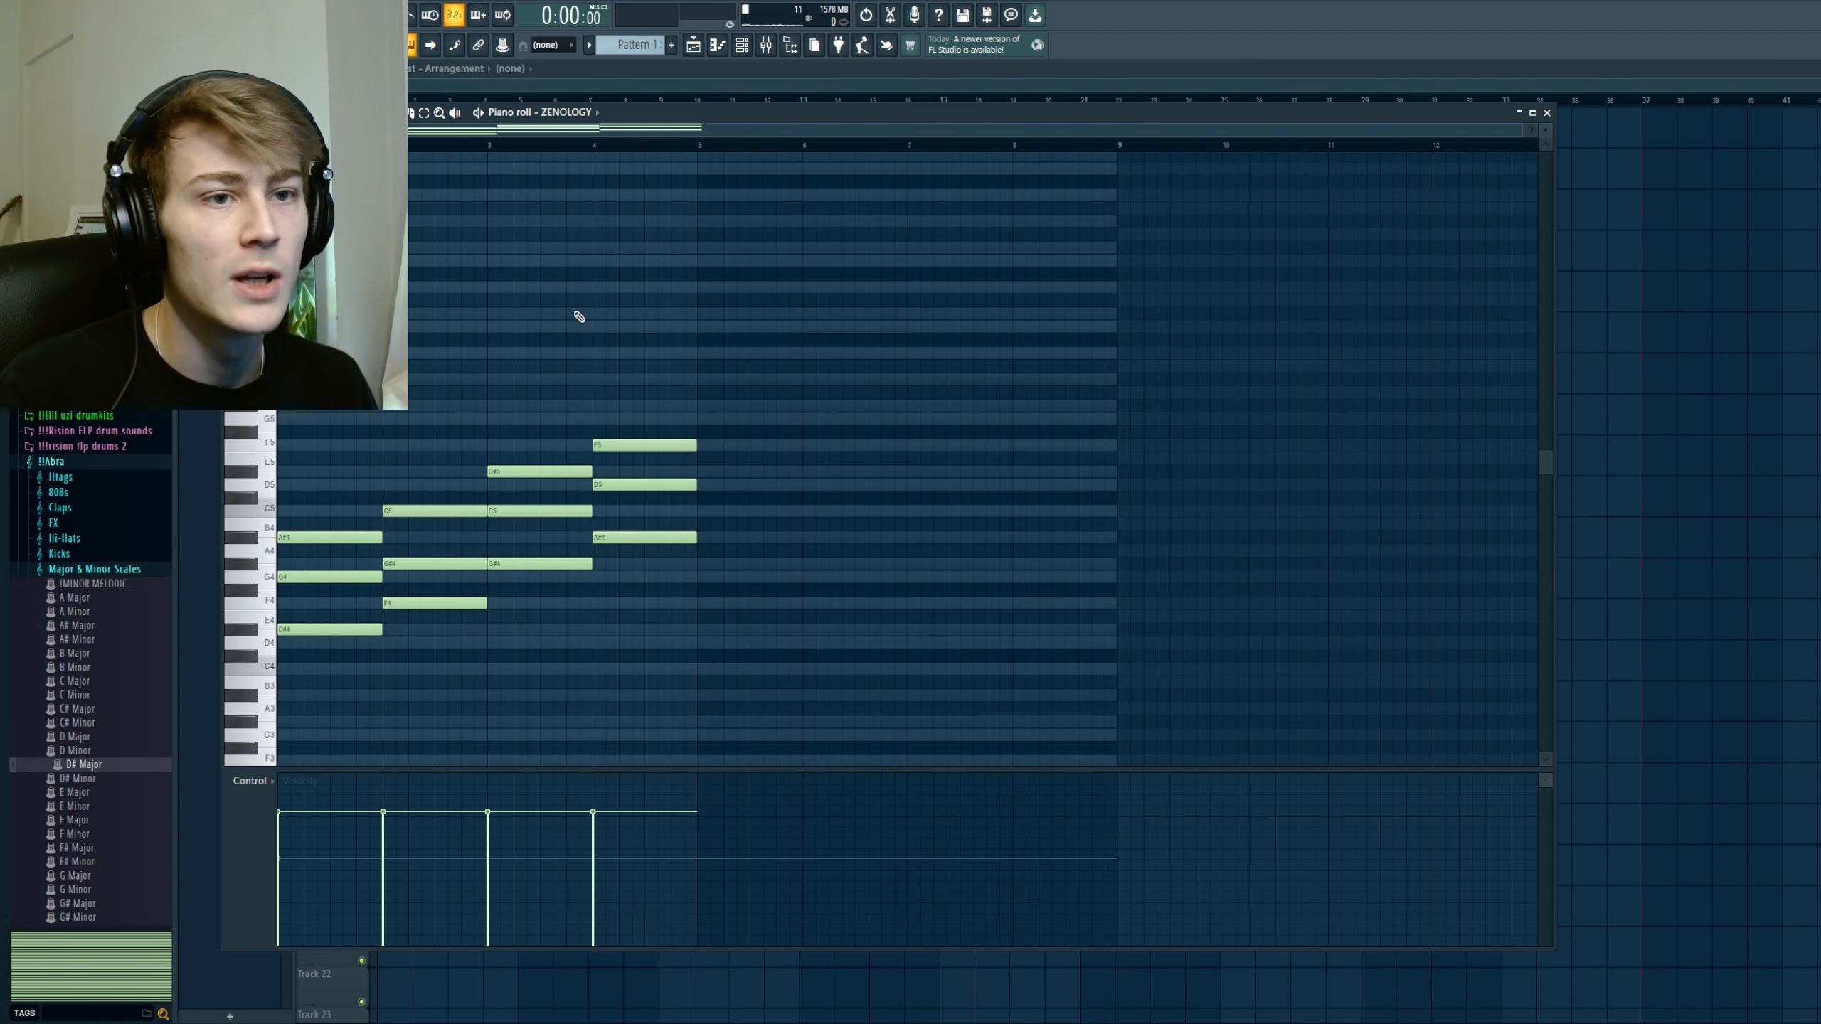
scroll(530, 356, down, 1)
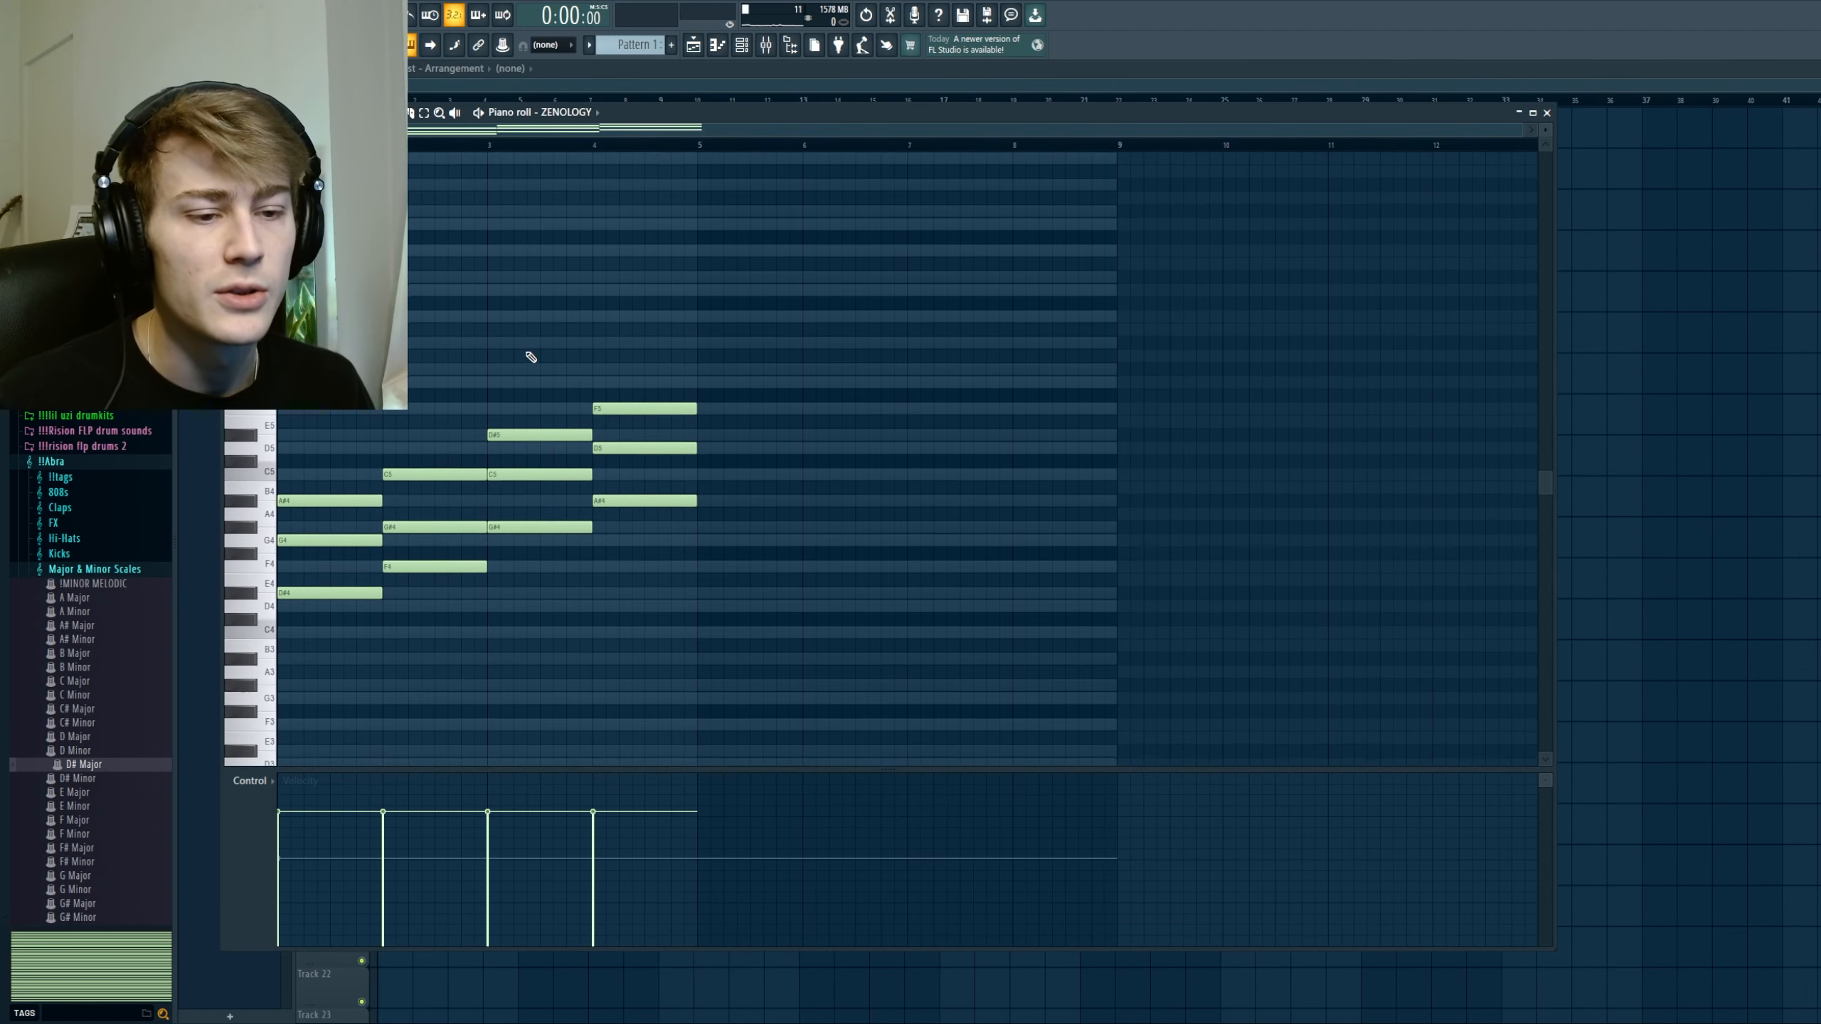
Step: Duplicate the revised four-chord progression, with G#4, C5 and D#5 as its third chord, into bars 5 to 8
key(ctrl+b)
click(468, 337)
scroll(341, 541, up, 1)
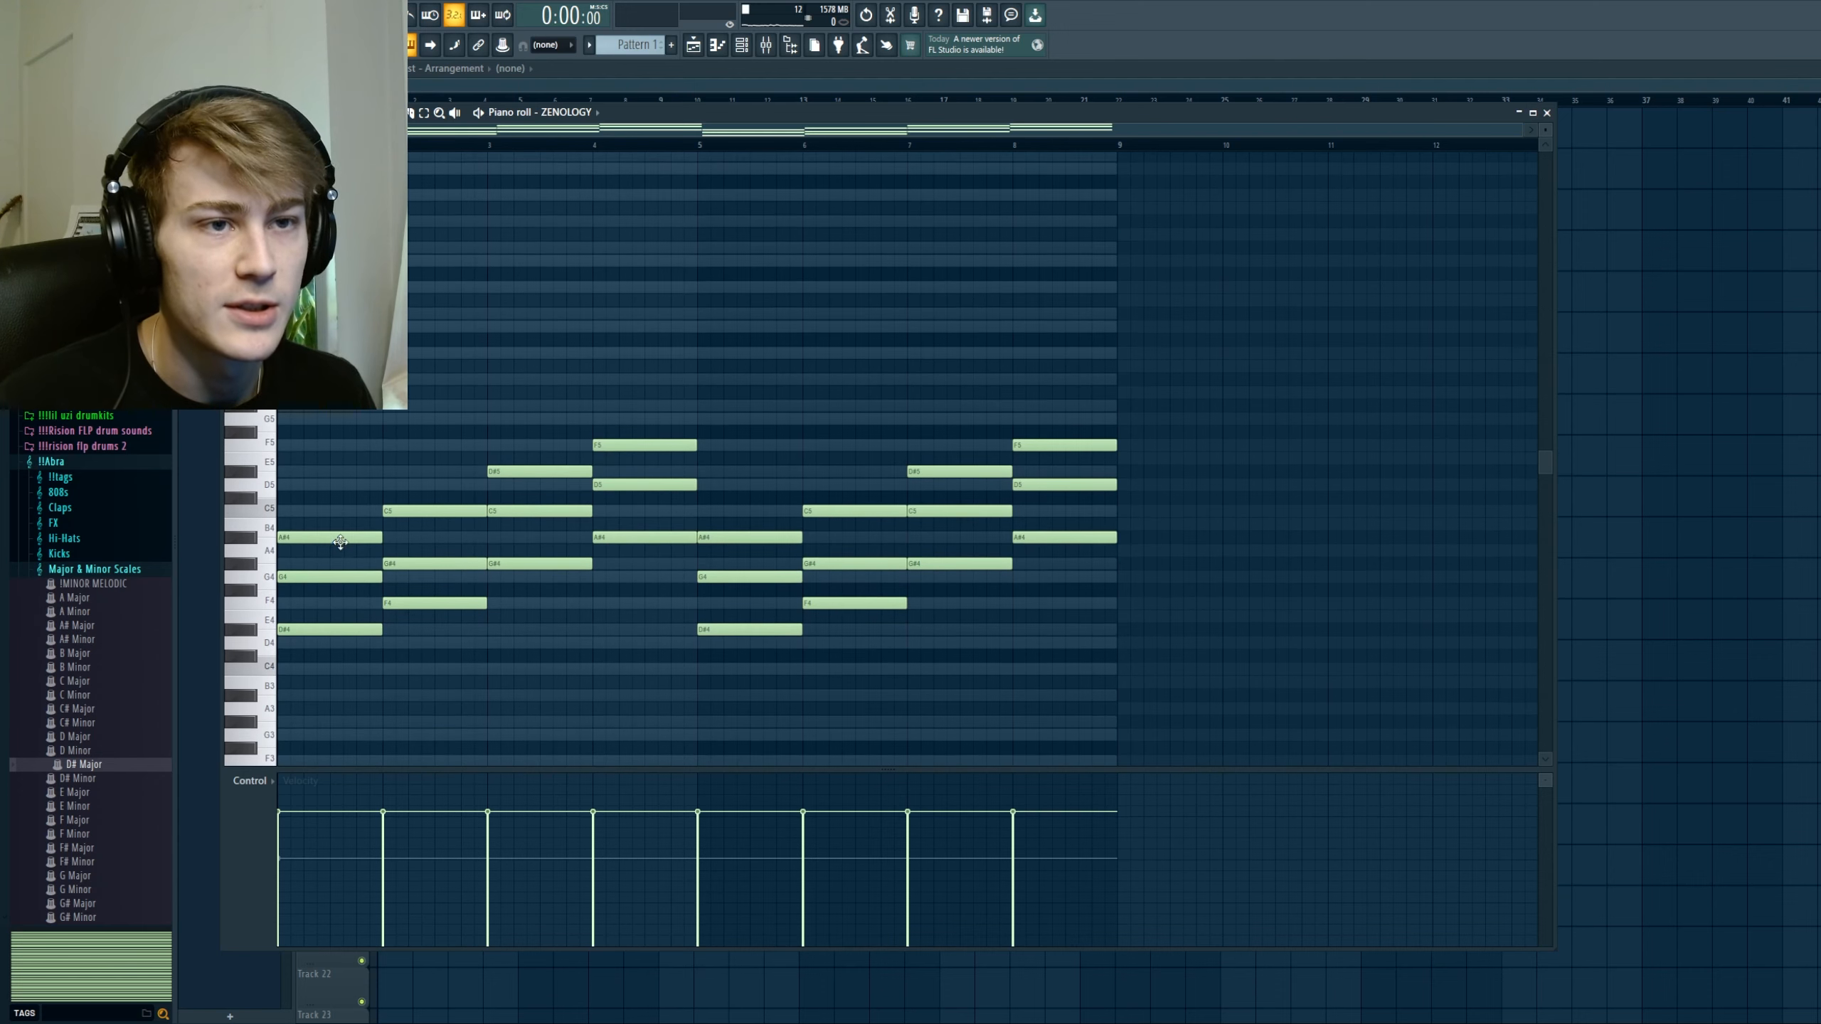
Step: Raise the middle note of each of the first four chords (G4, G#4, C5 and D5) by one octave
ctrl+click(360, 577)
ctrl+click(406, 564)
ctrl+click(538, 511)
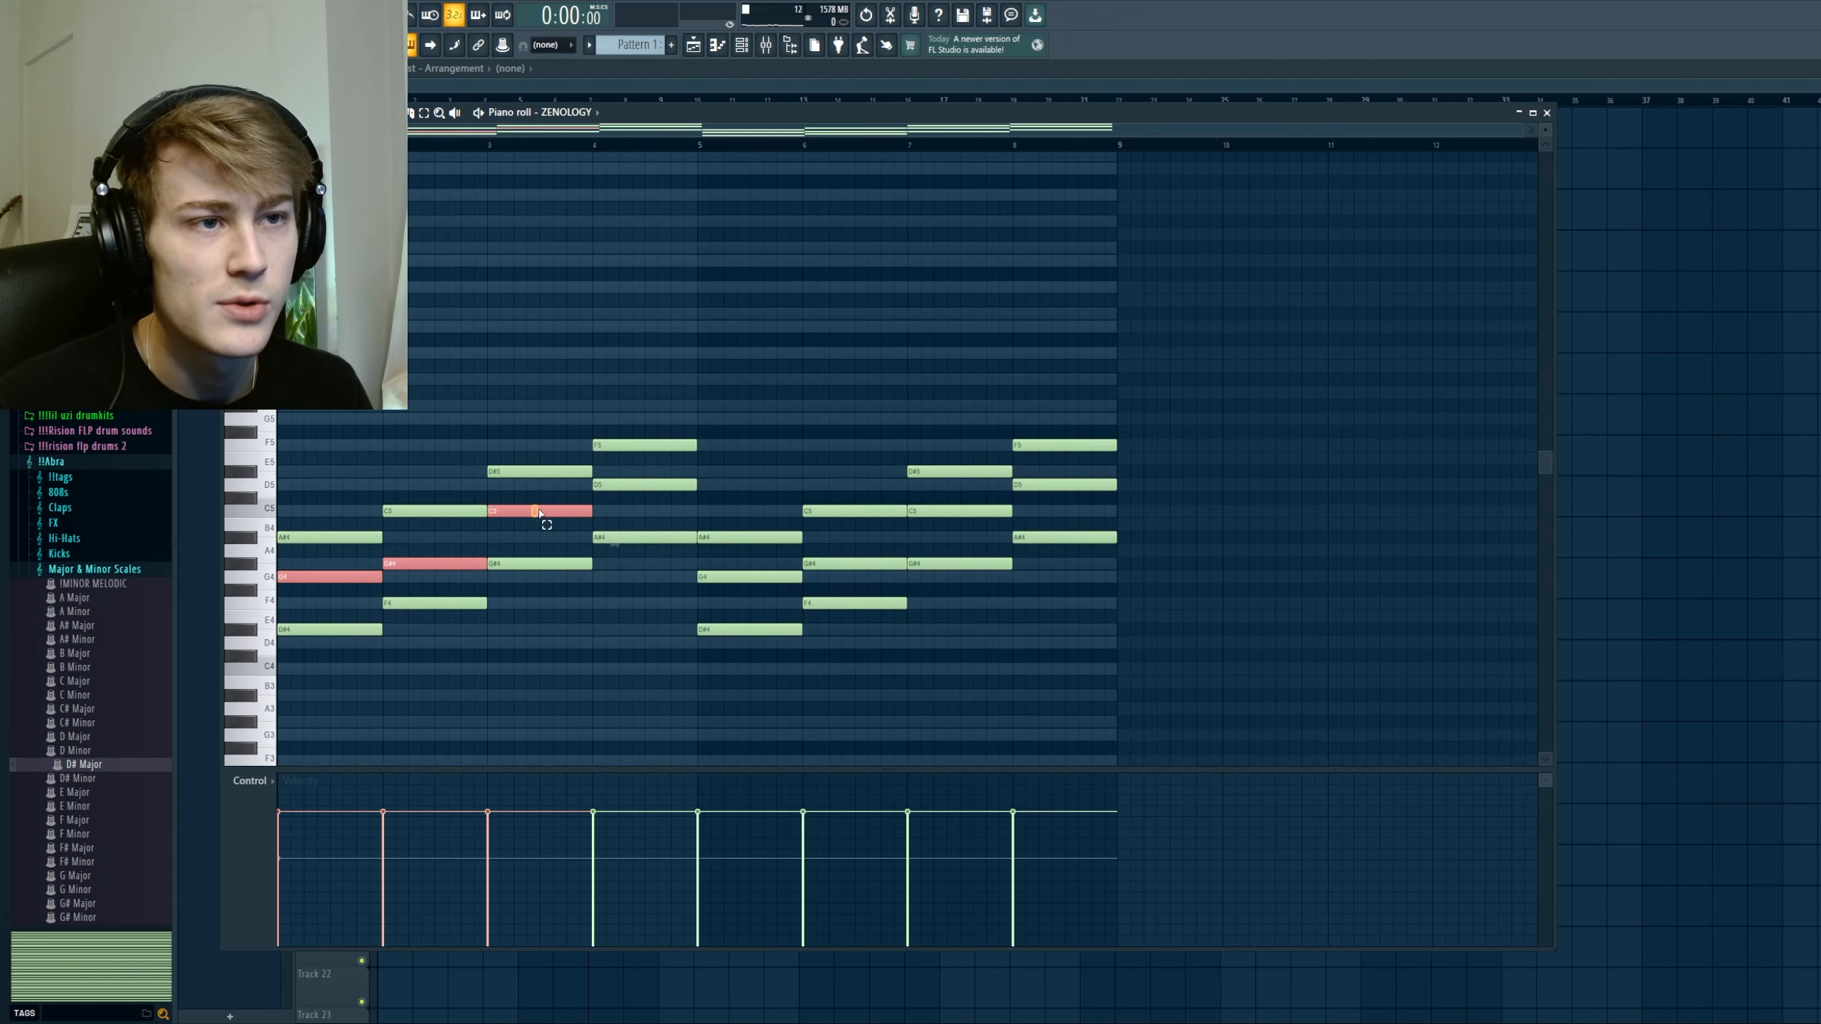
ctrl+click(625, 484)
key(ctrl+Up)
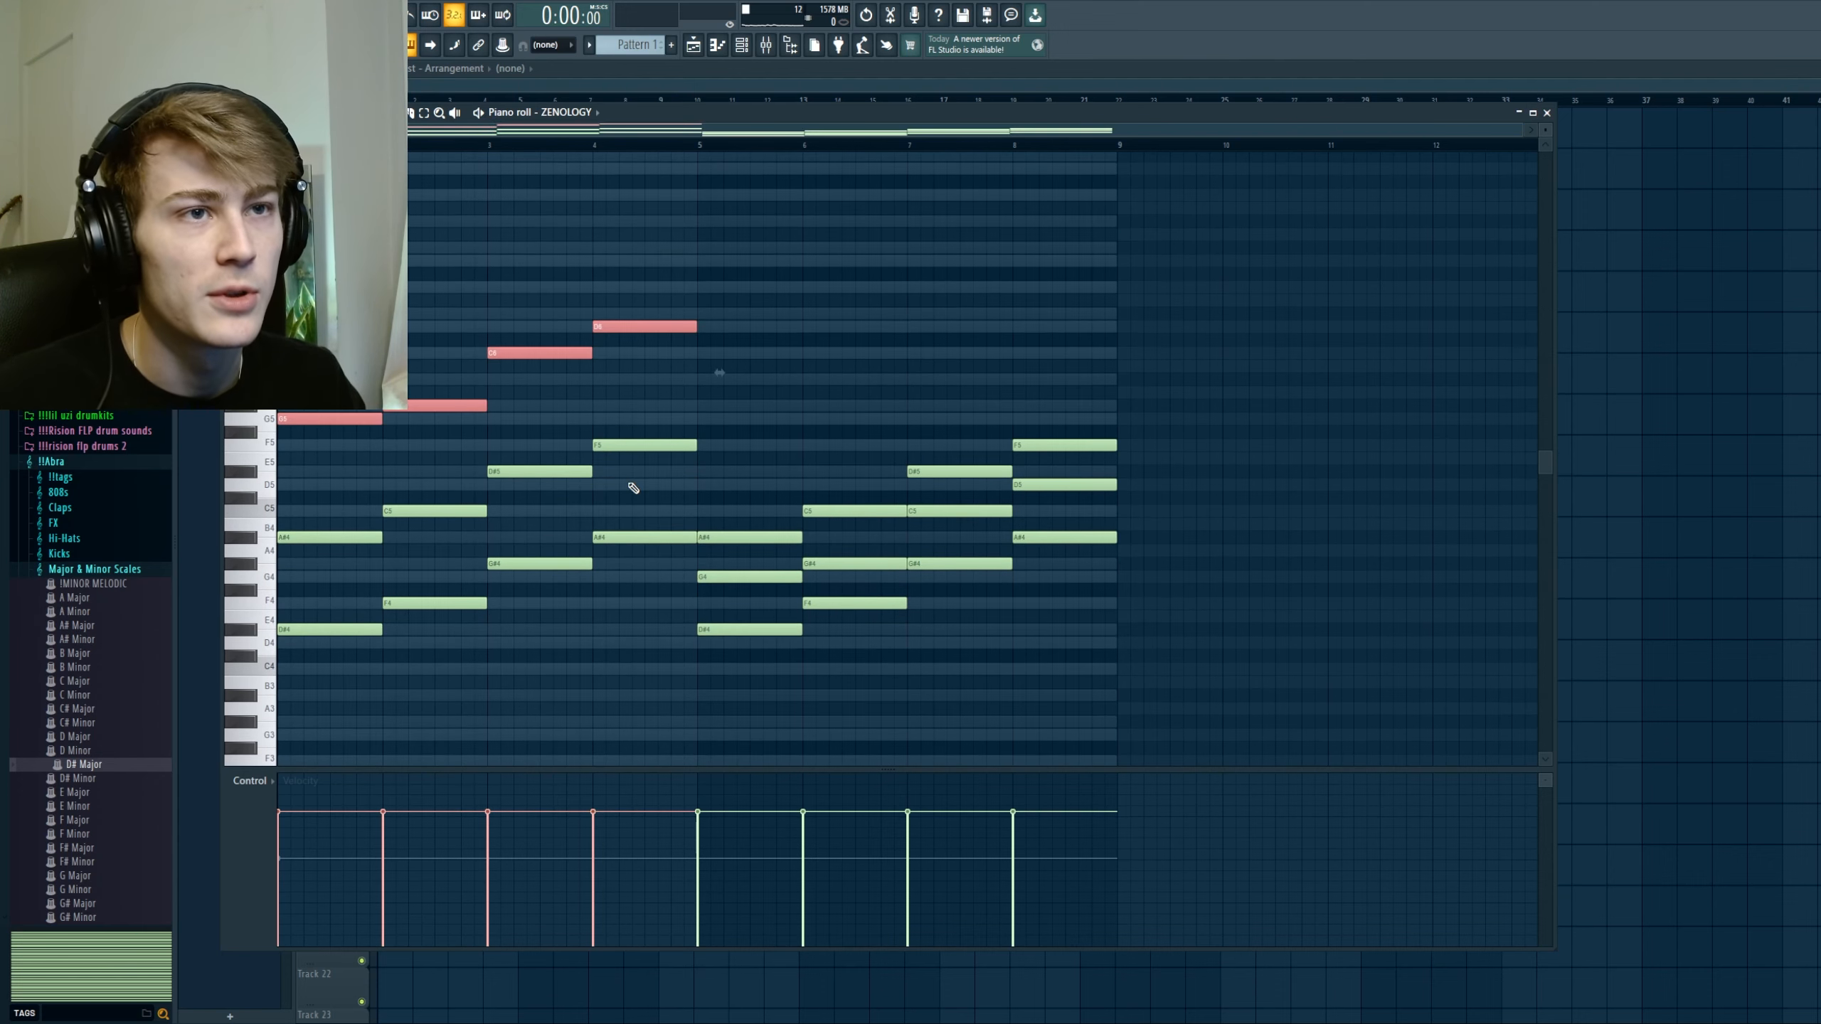
key(ctrl+d)
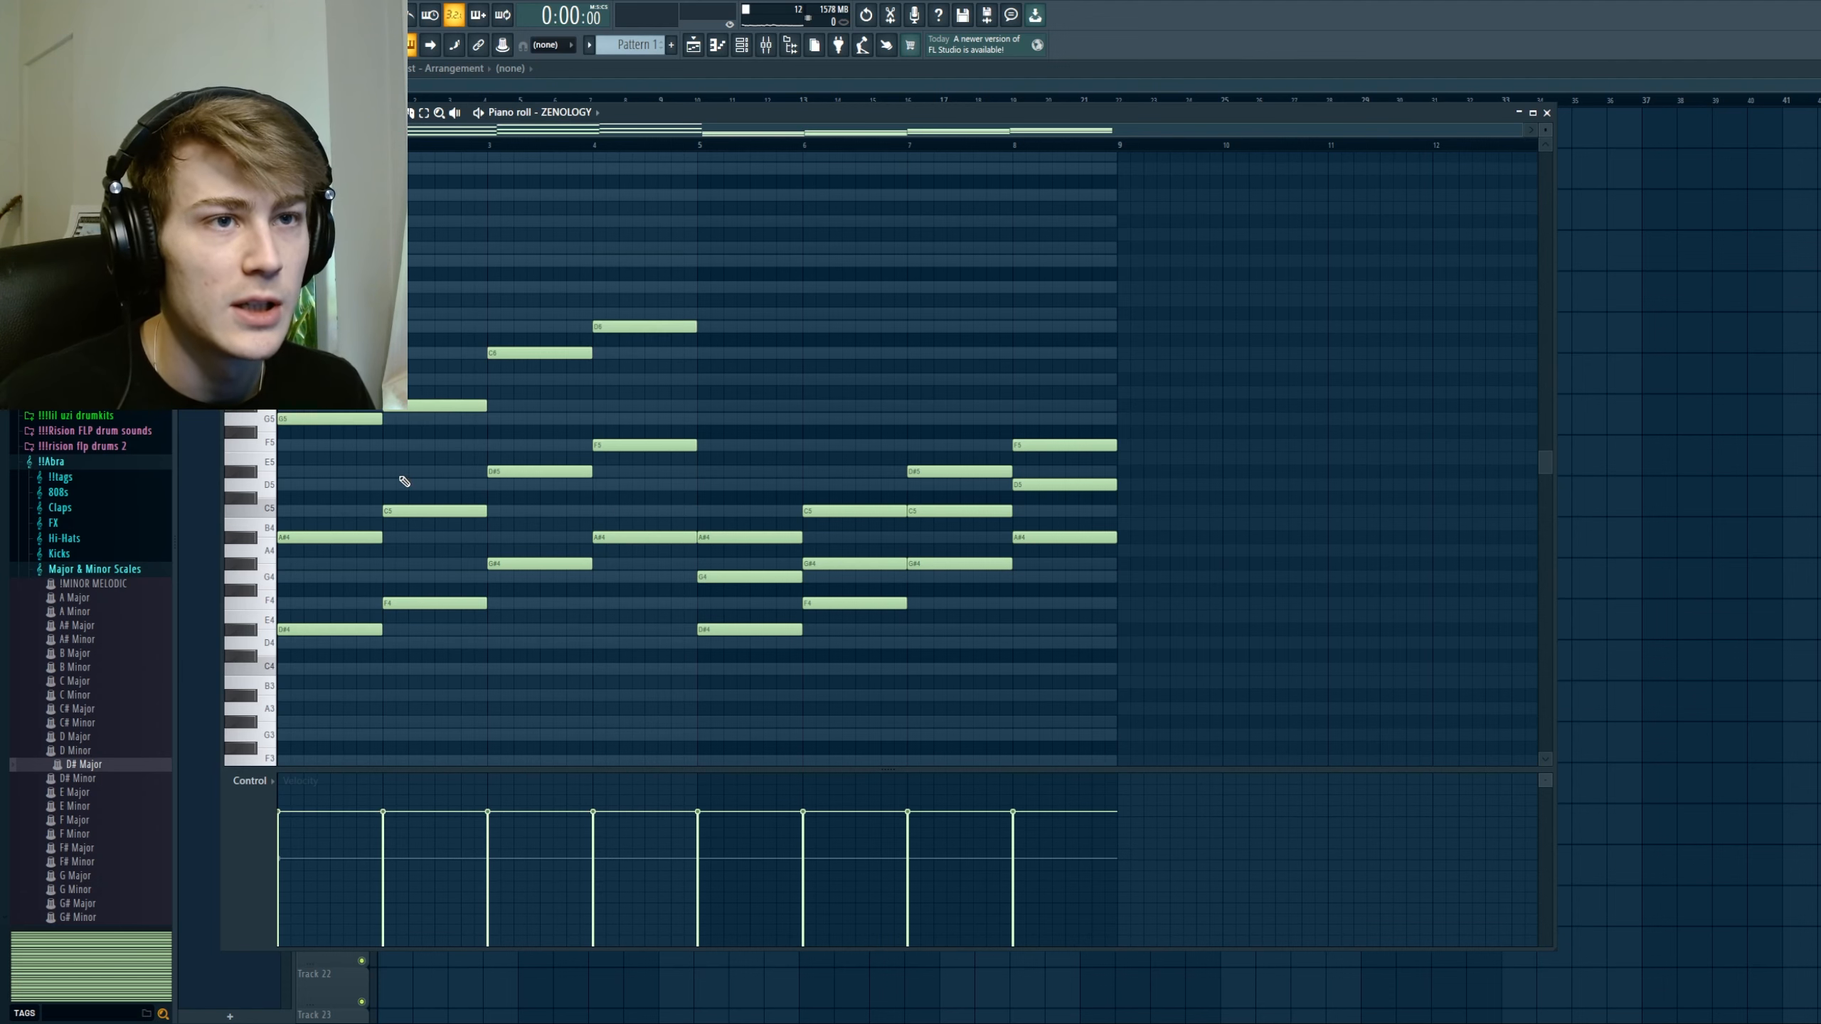
Step: Replace the old chords in bars 5 to 8 with a duplicate of the spread-out chords from bars 1 to 4
scroll(403, 488, down, 2)
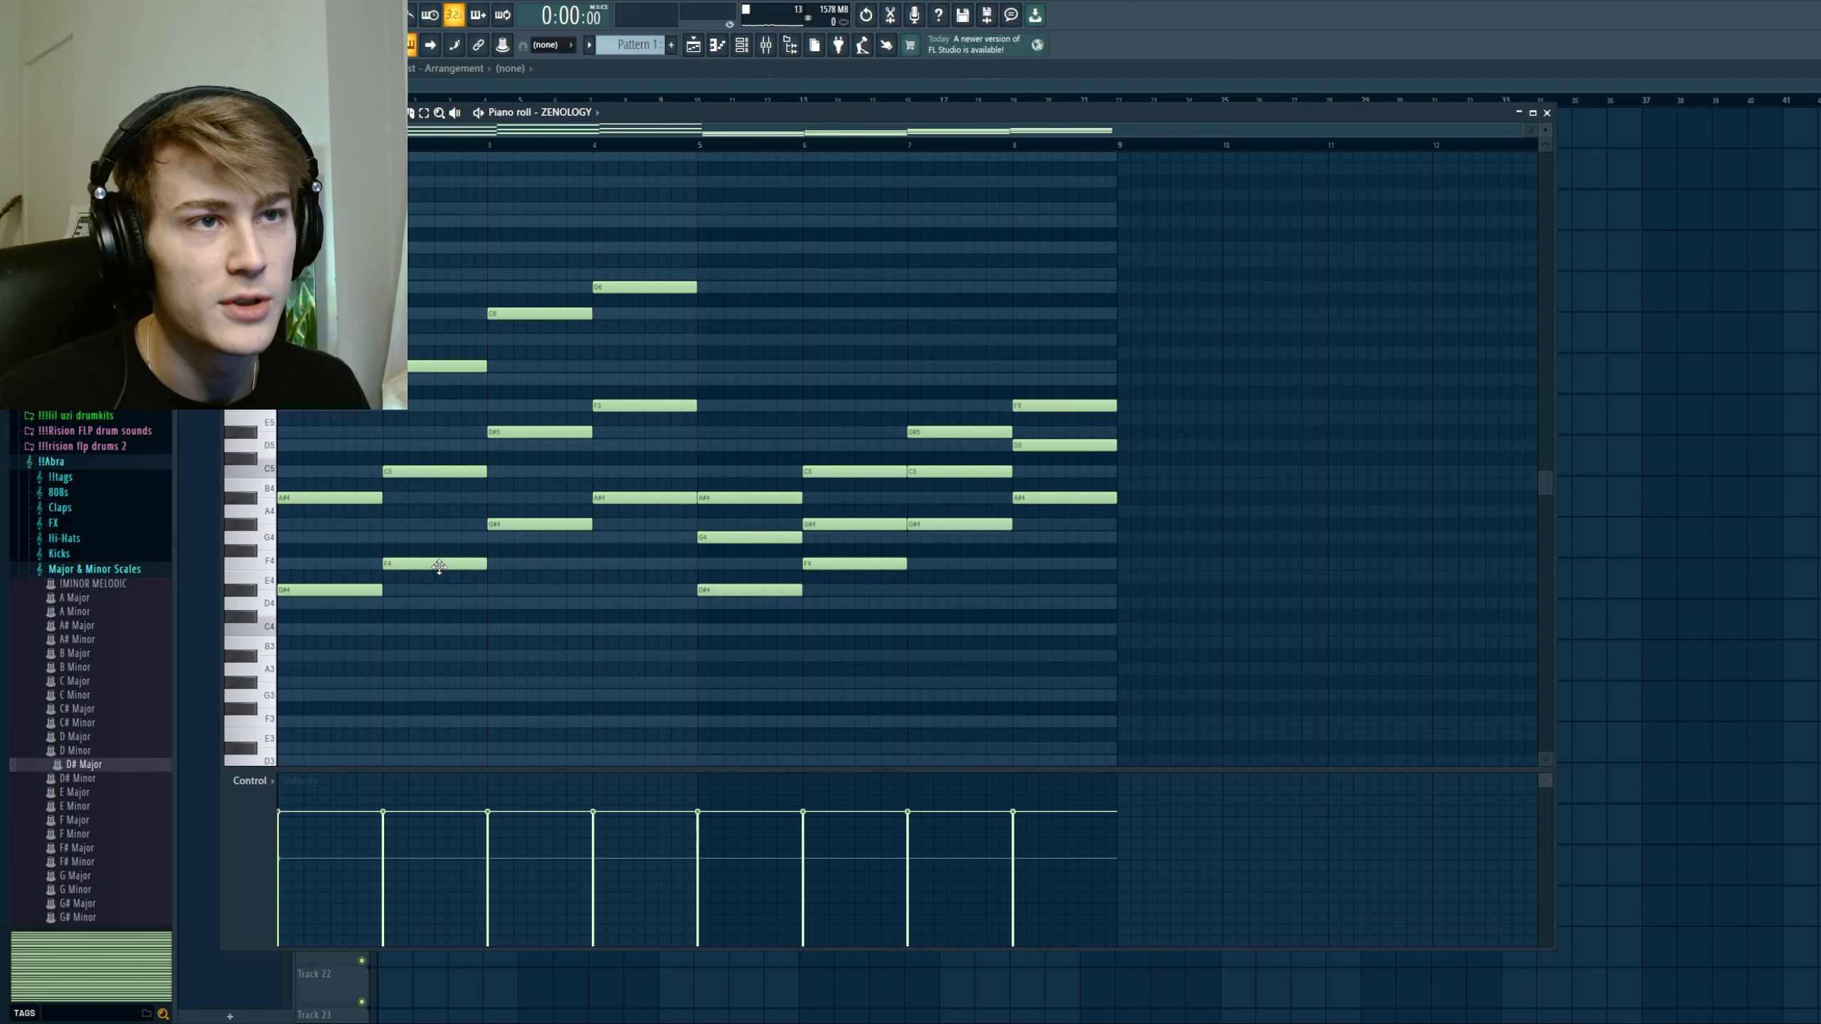
scroll(370, 558, up, 1)
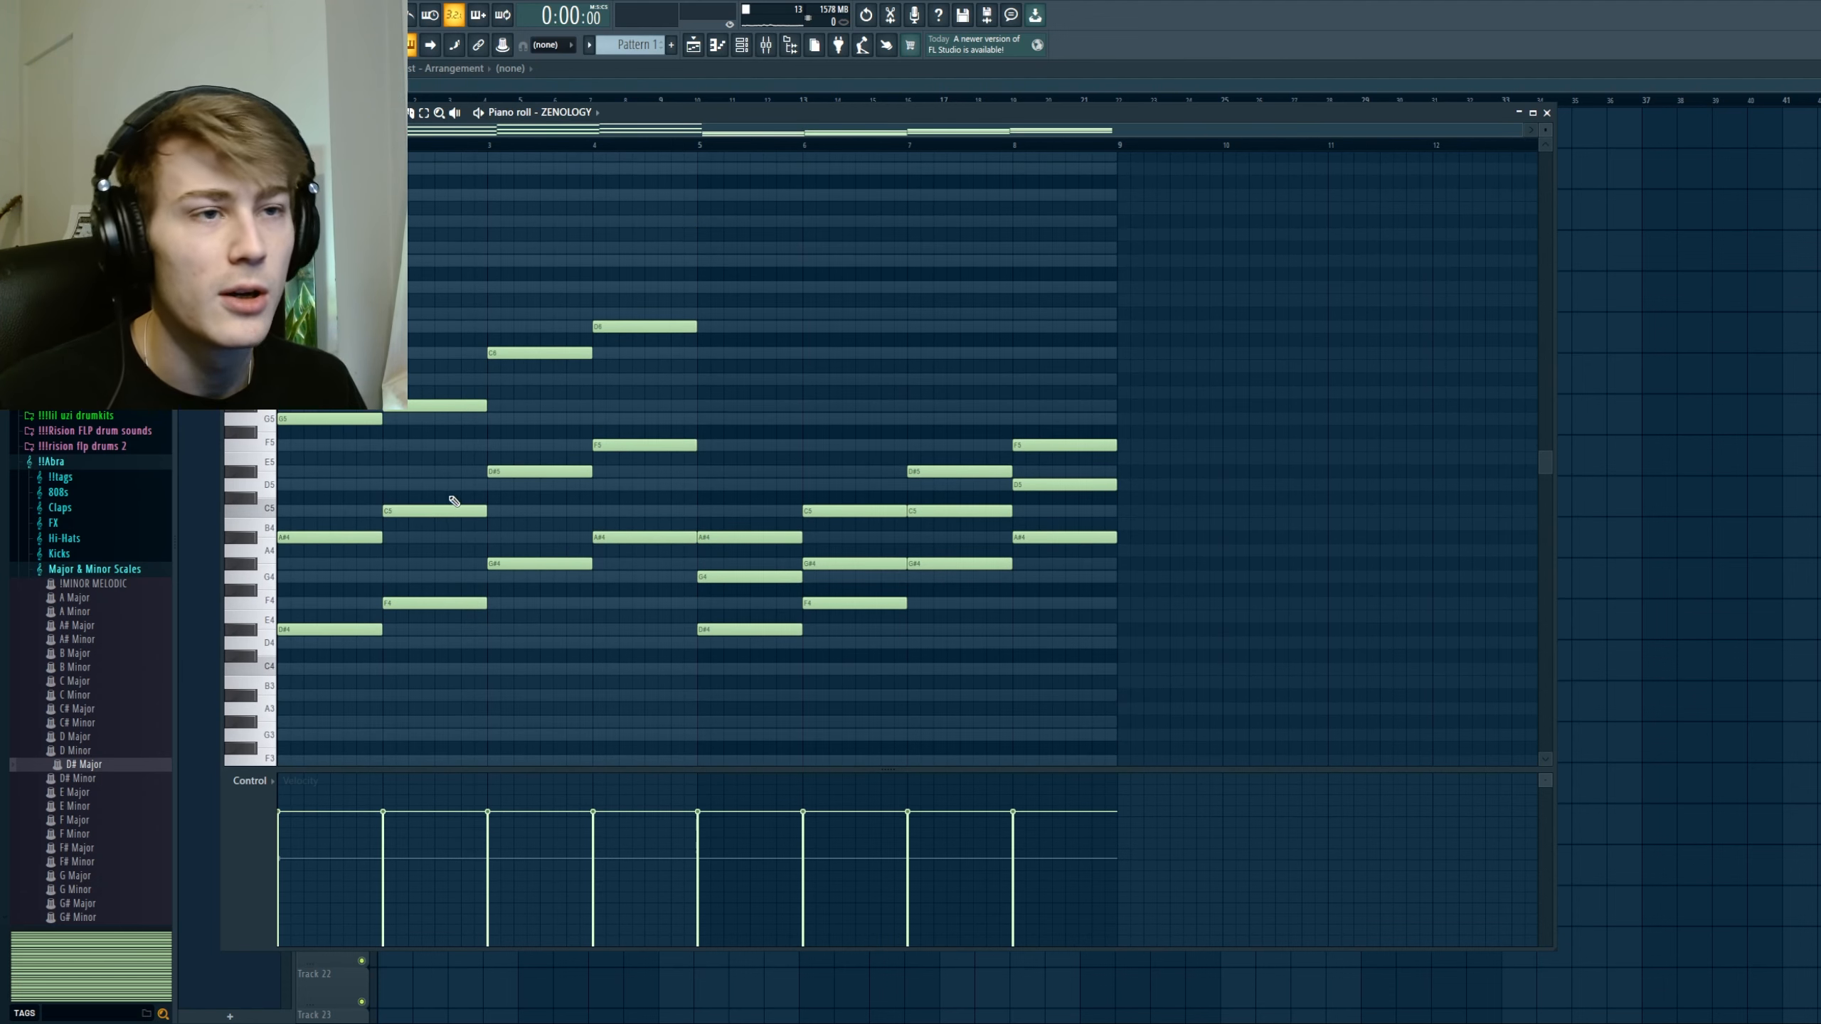
scroll(418, 439, up, 1)
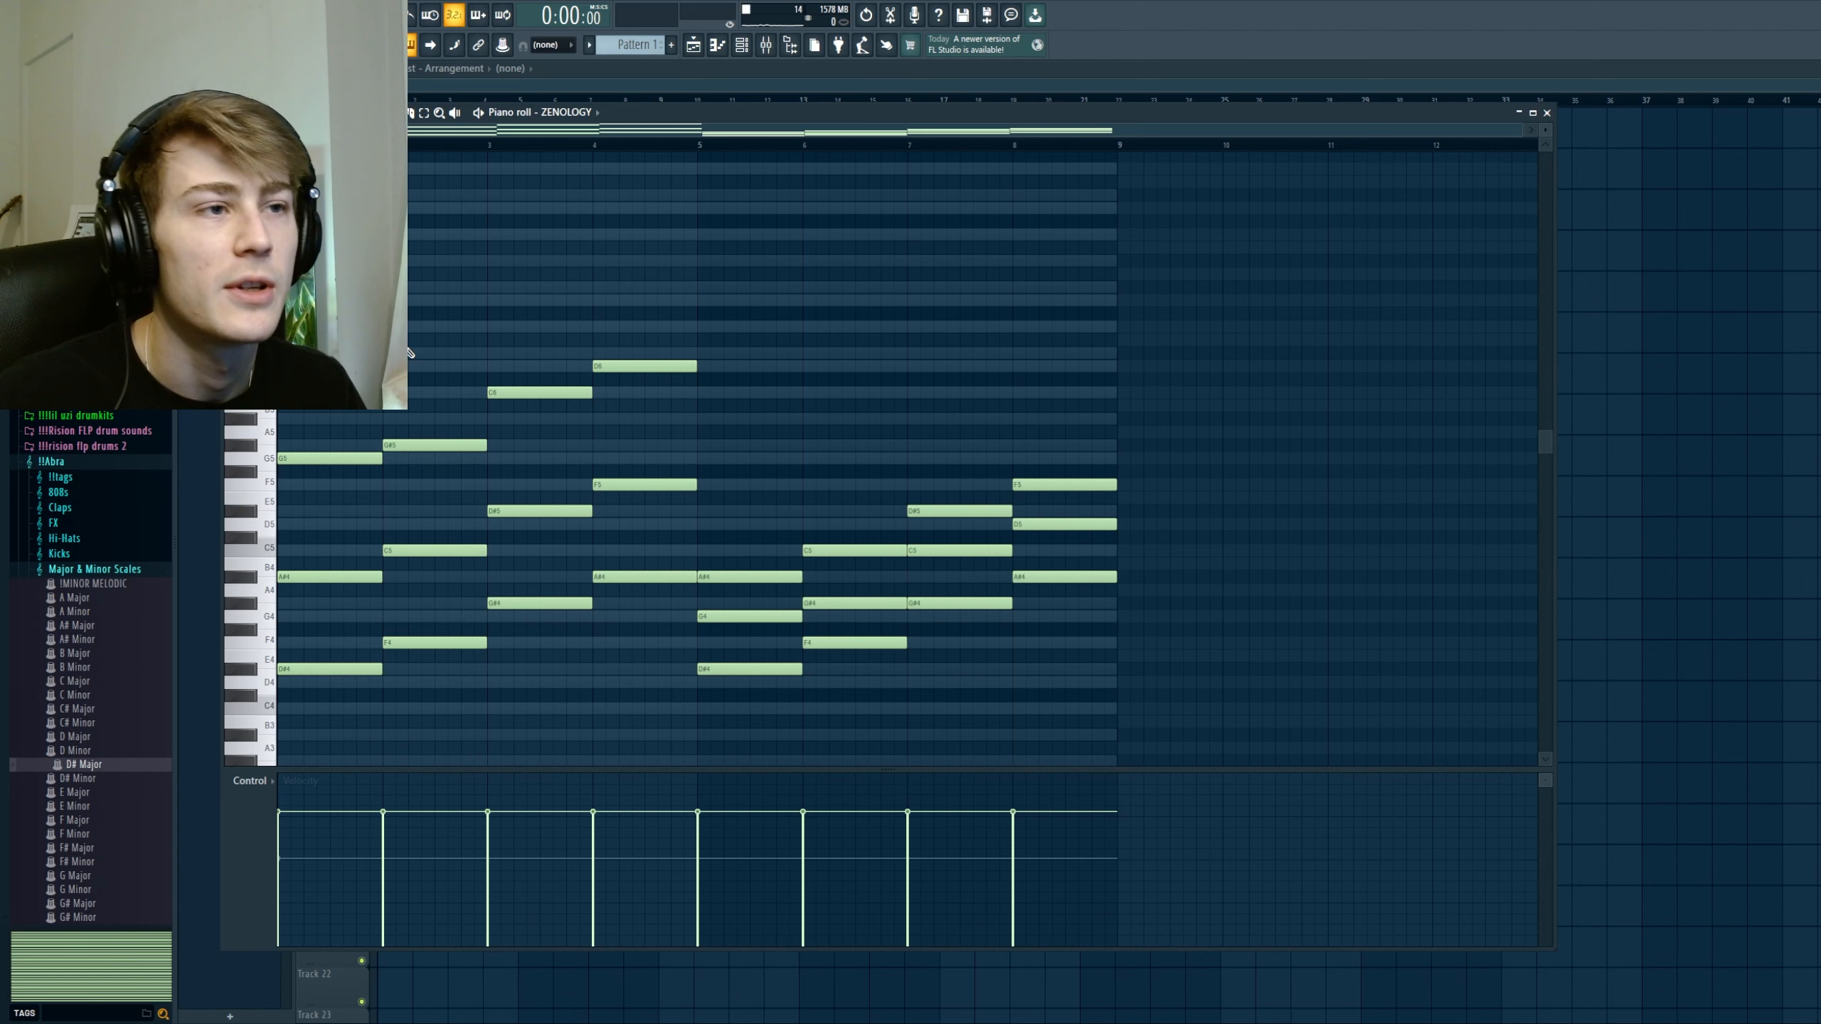
drag(752, 359, 1113, 659)
key(Delete)
drag(1006, 687, 333, 308)
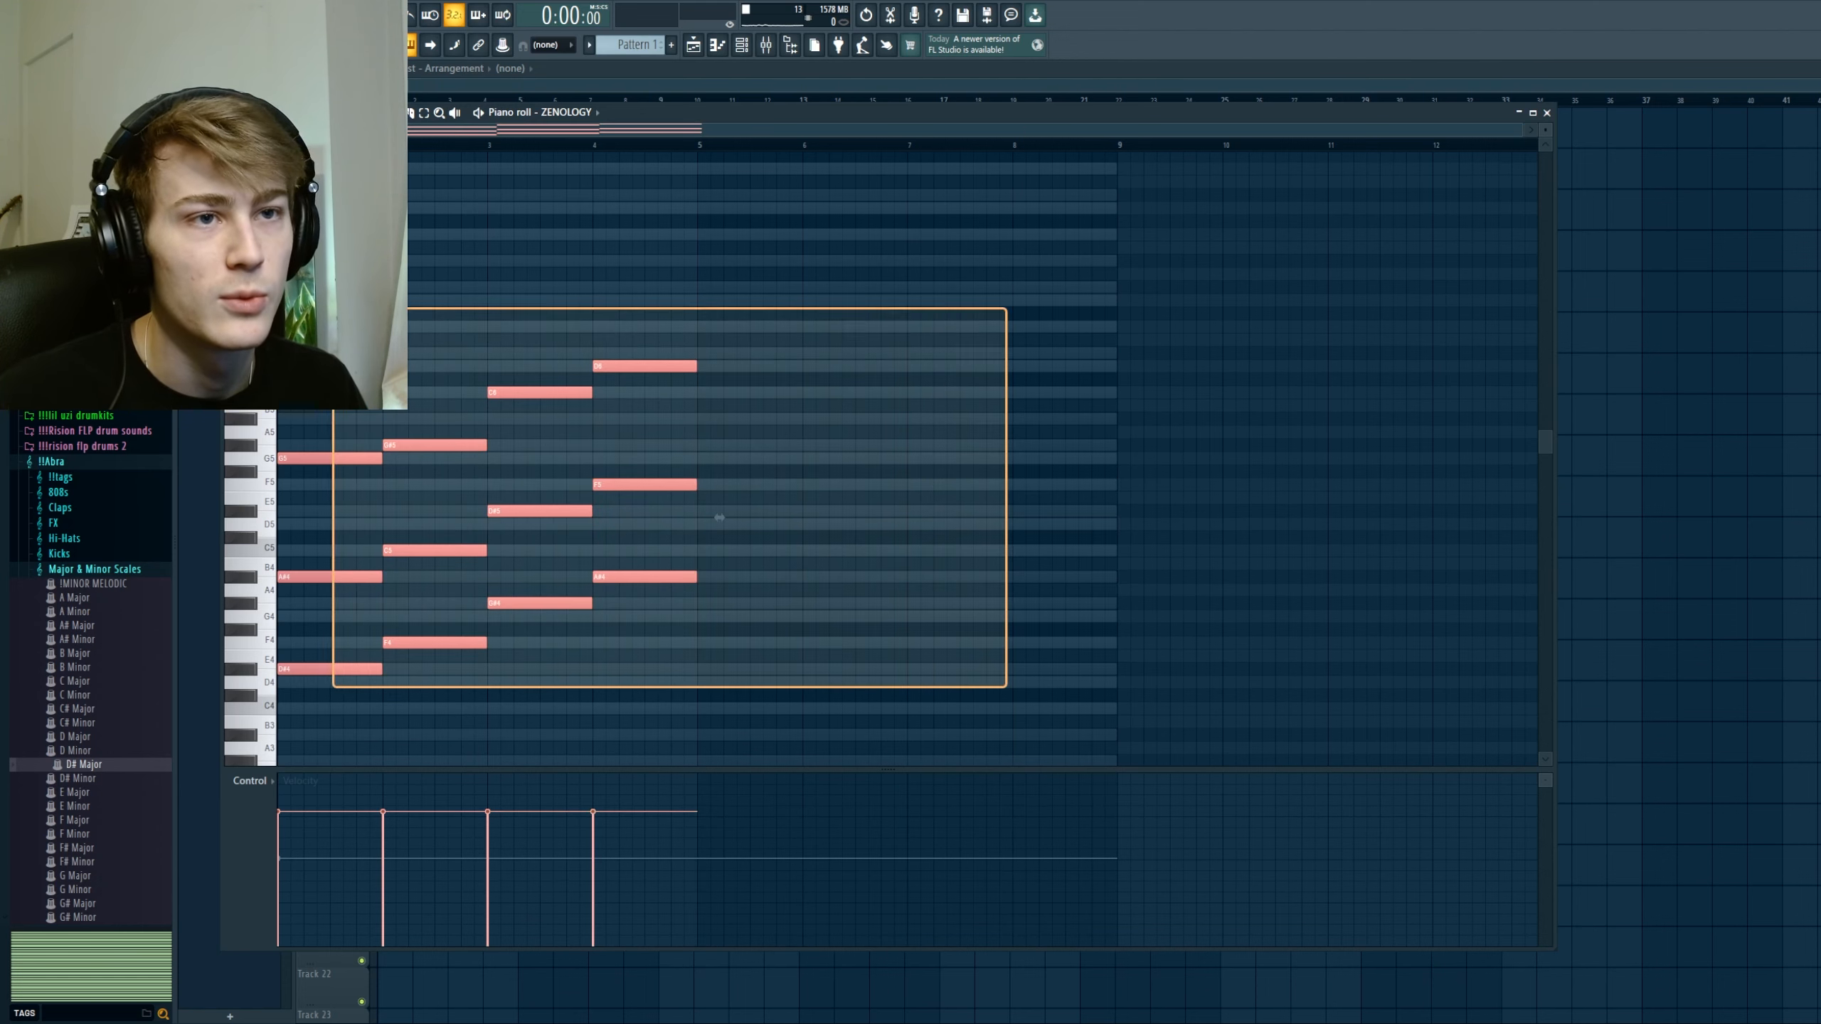
key(ctrl+b)
key(ctrl+d)
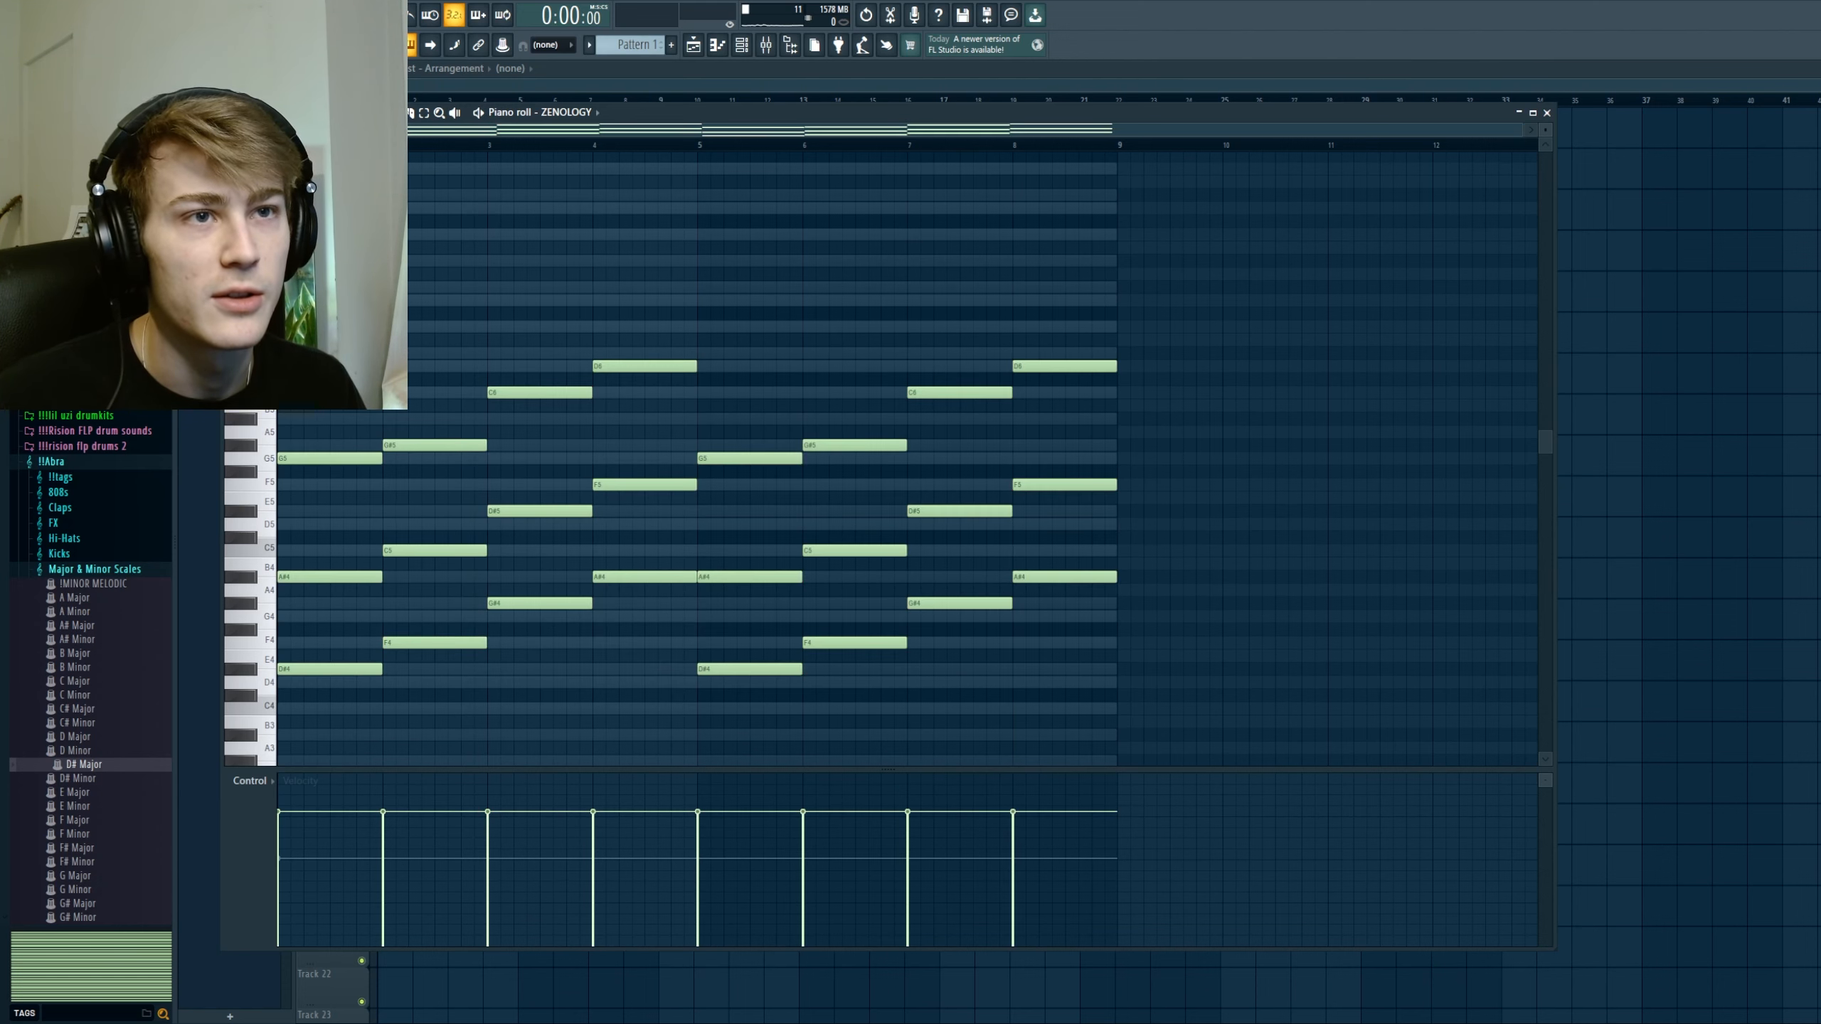
Step: Add a D#6 note above the second chord in both four-bar halves by recopying bars 1 to 4, and play back the pattern
click(394, 352)
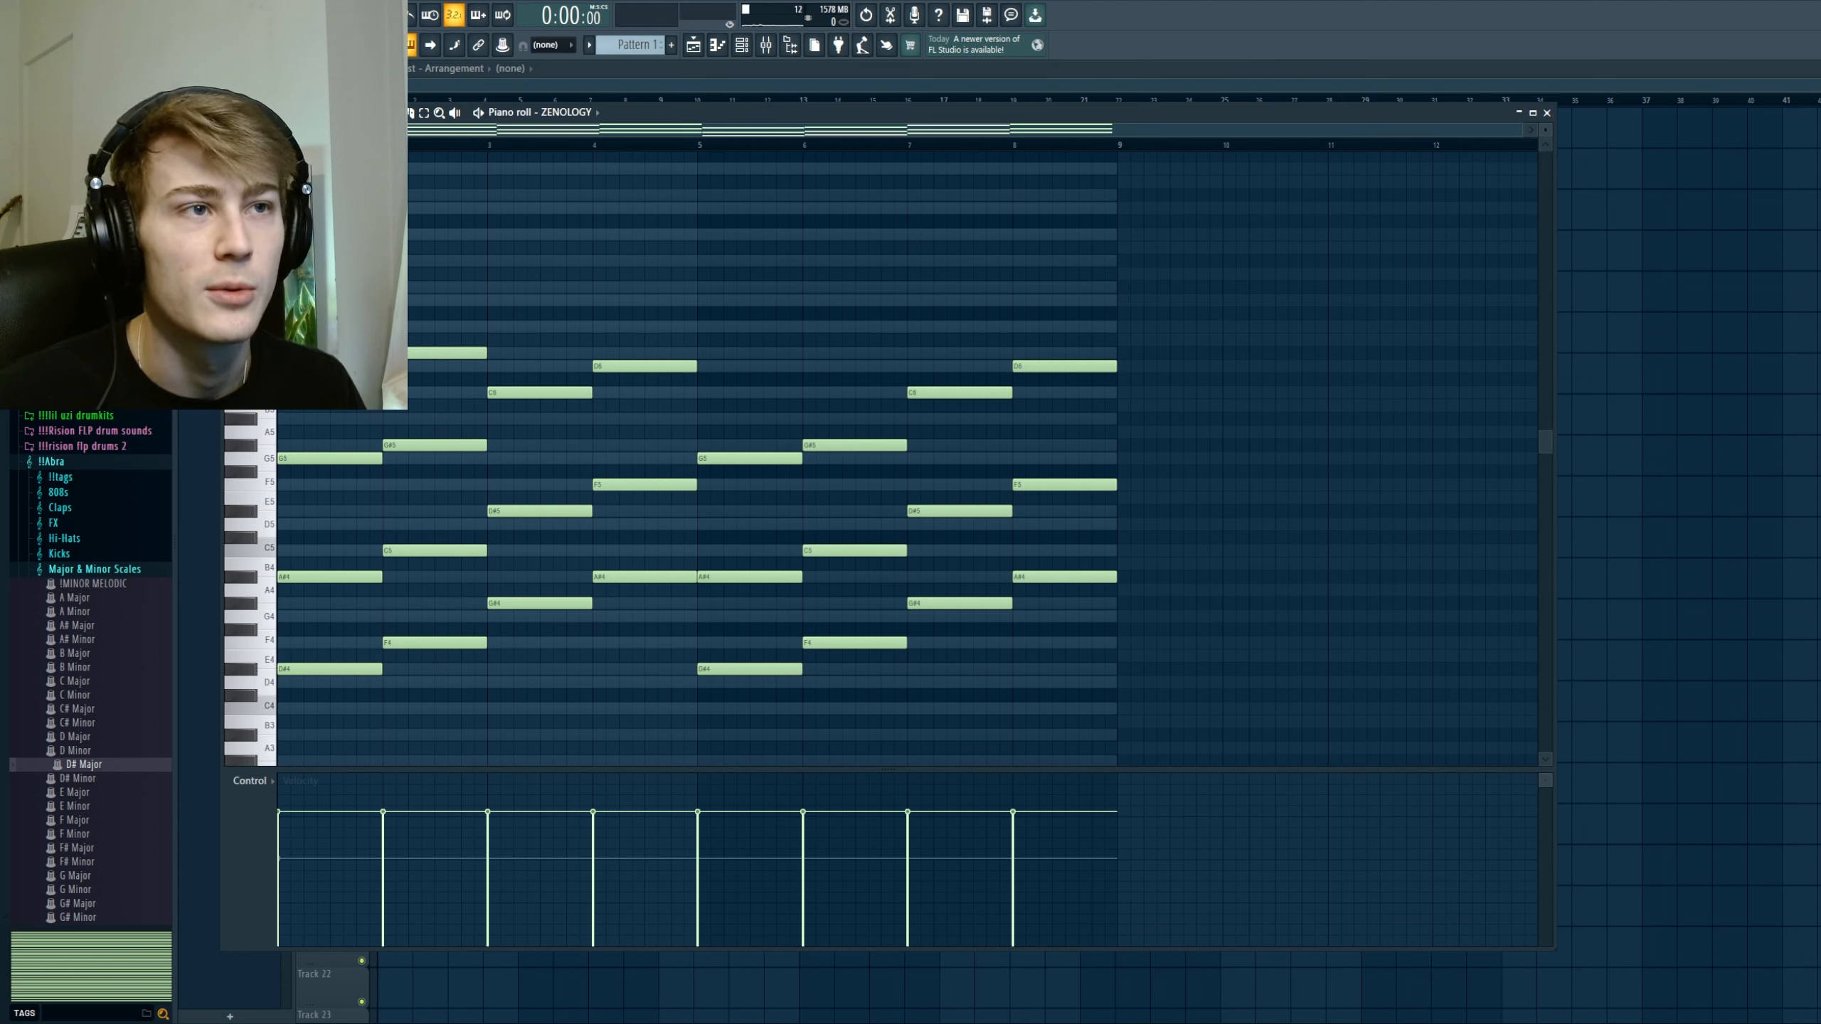
drag(739, 297, 1149, 680)
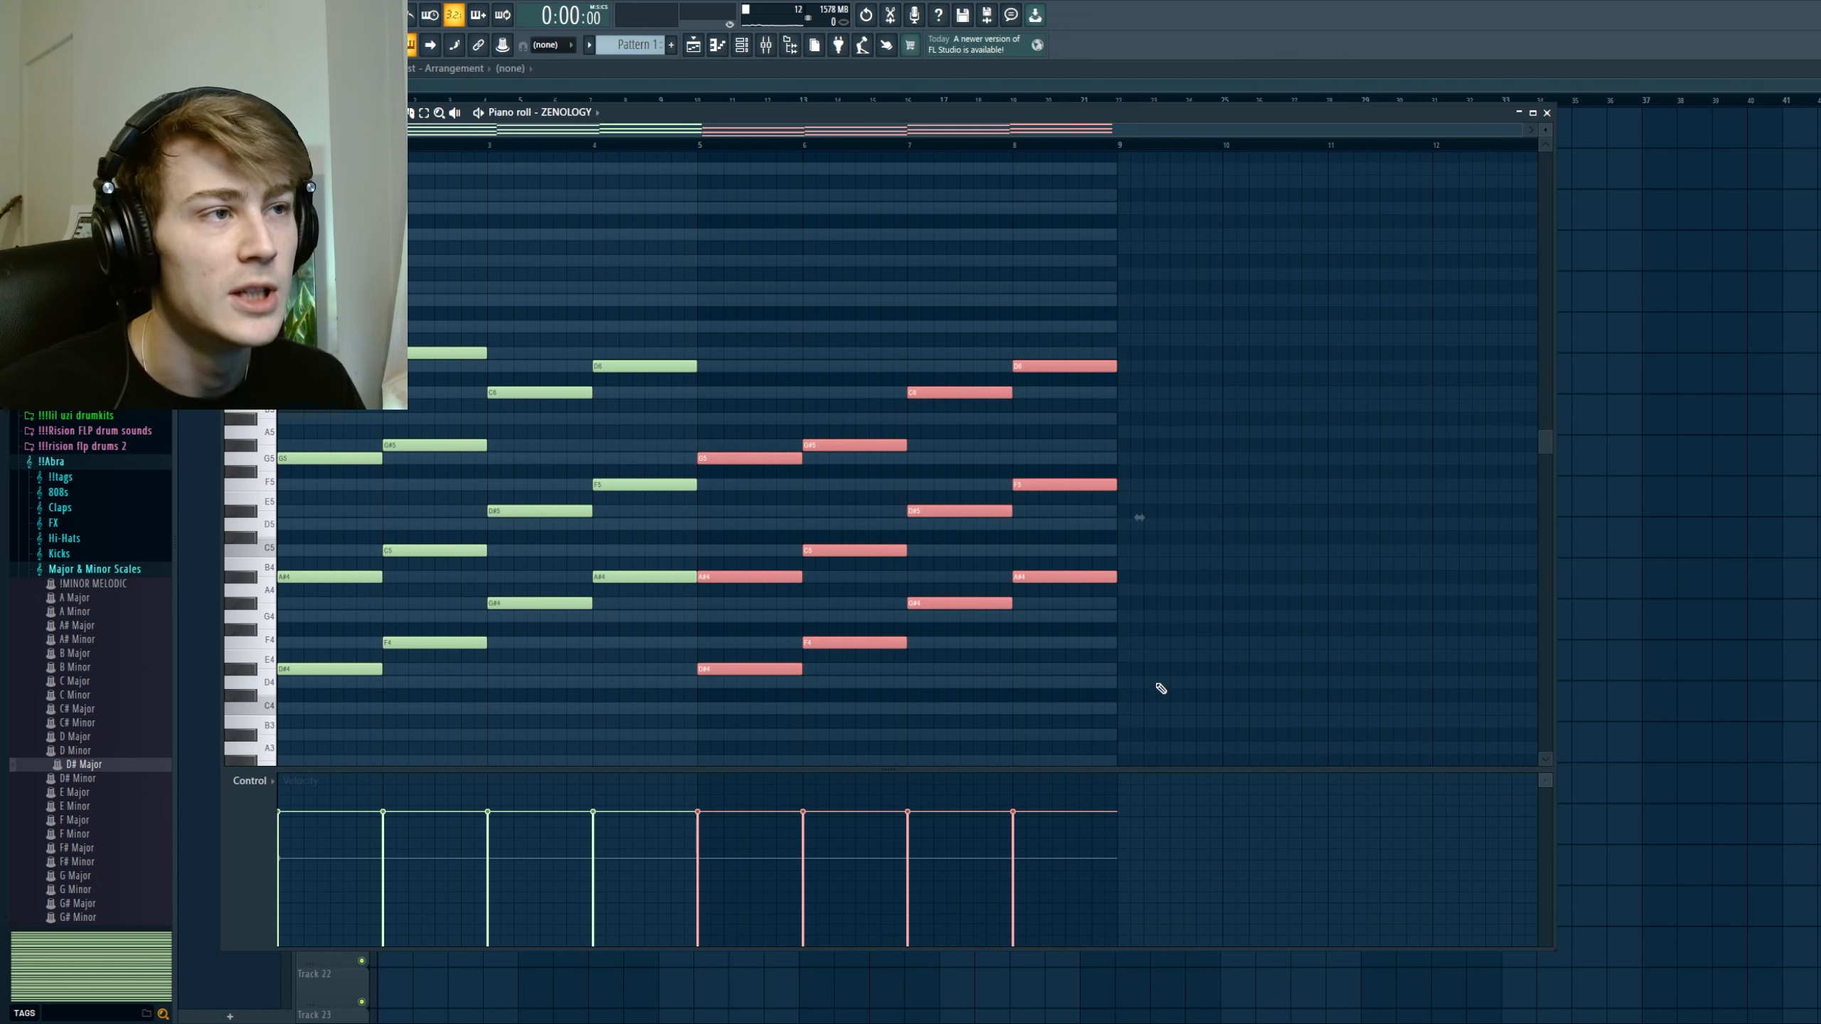
key(Delete)
drag(1016, 714, 344, 330)
key(ctrl+b)
key(ctrl+d)
key(space)
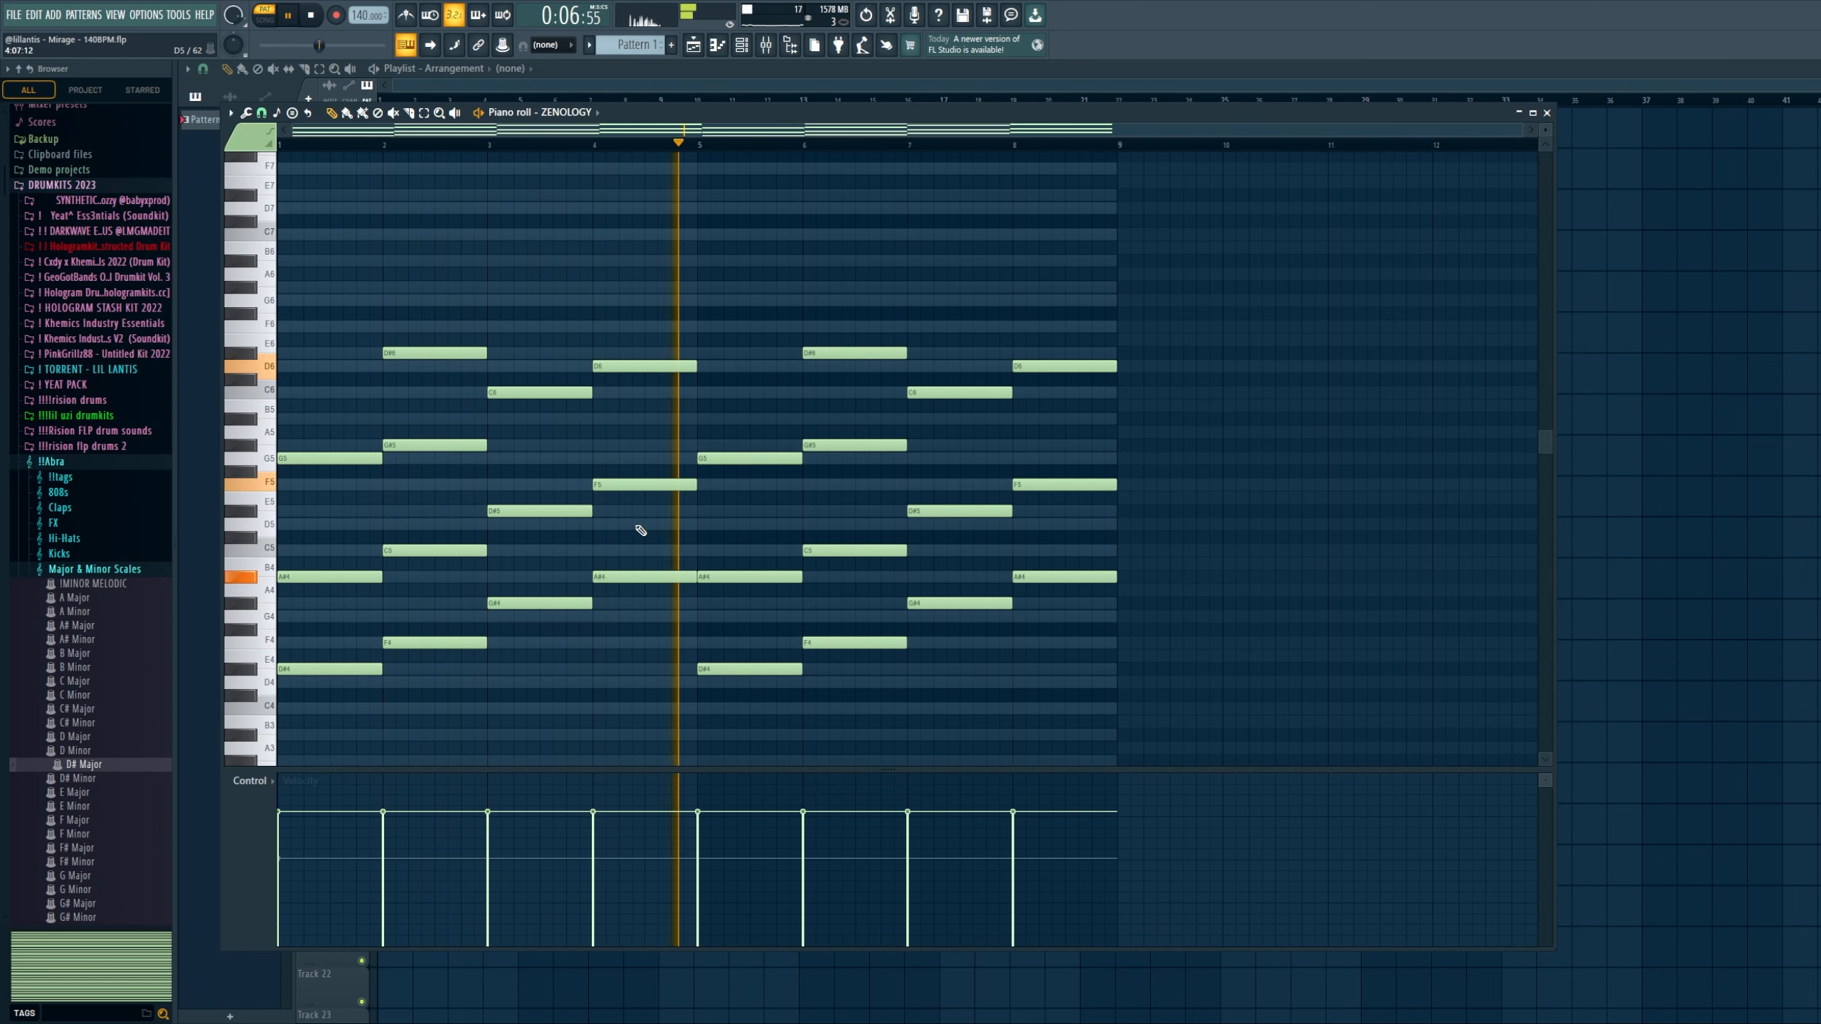
key(space)
Step: Place a G2 note in bar 1 and a G#2 note in bar 2, and duplicate the pair into bars 3 and 4
scroll(360, 618, down, 5)
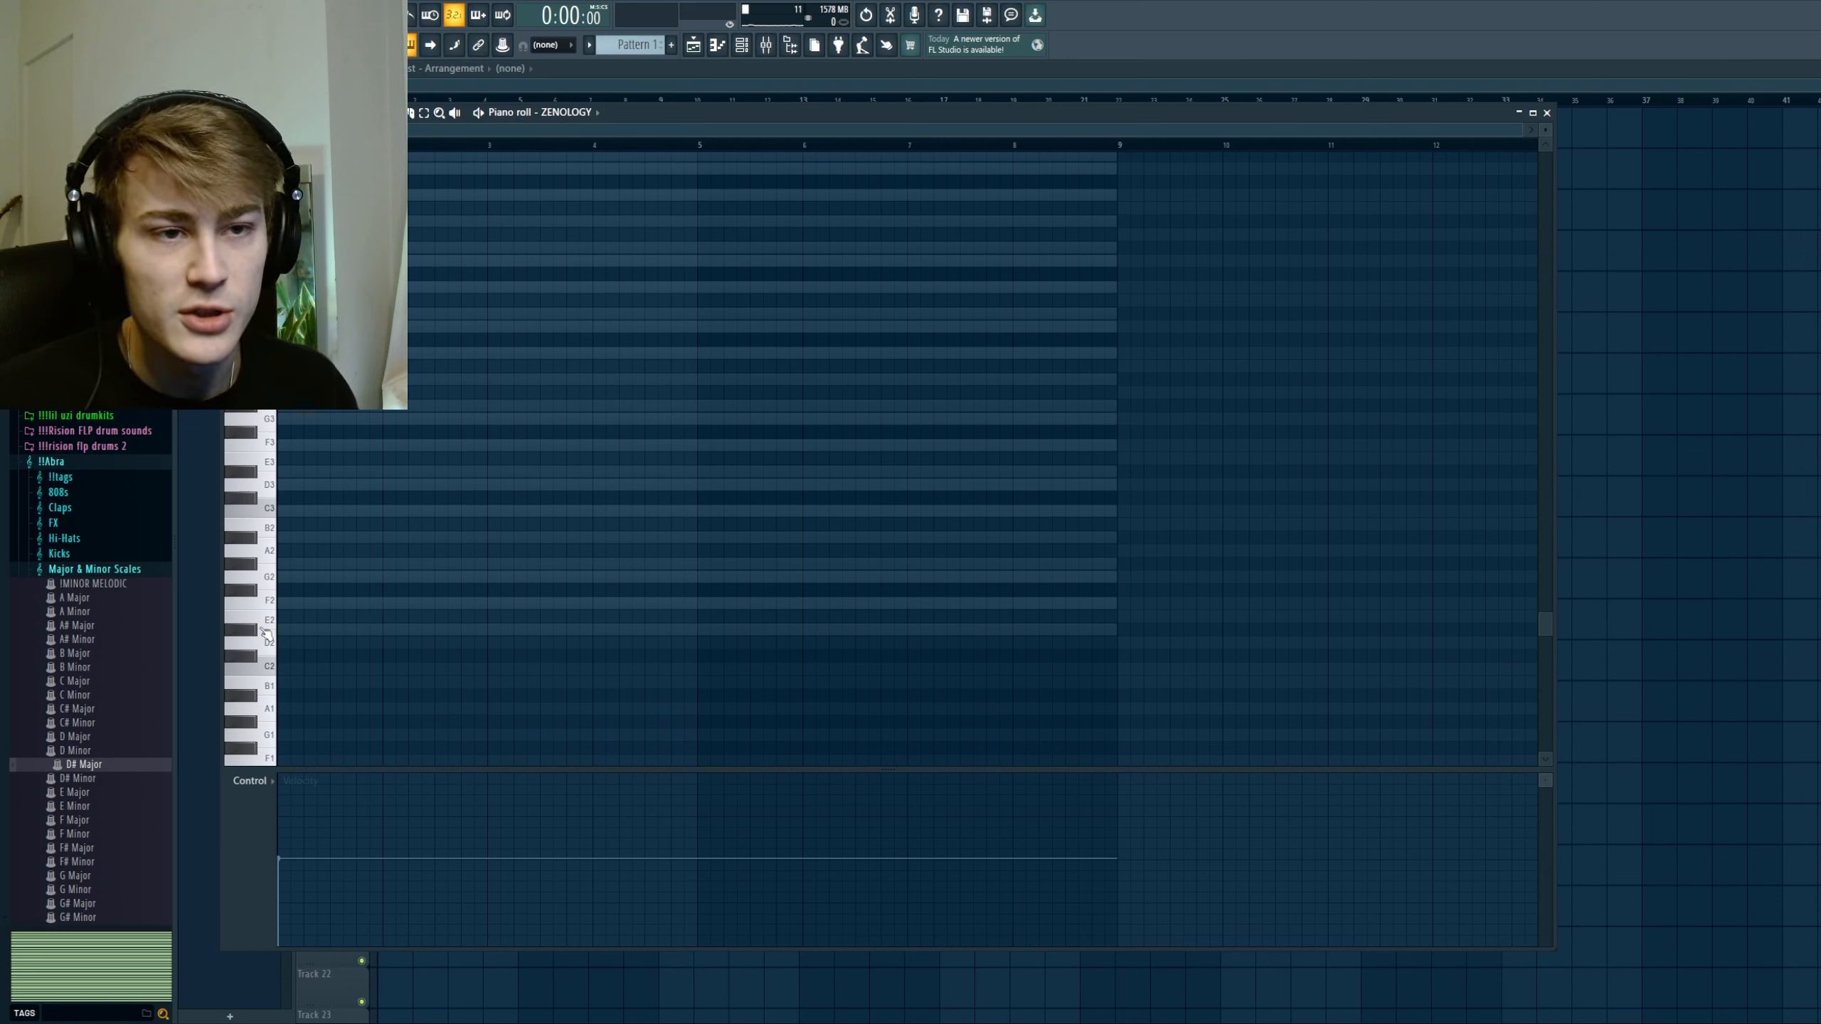
click(287, 577)
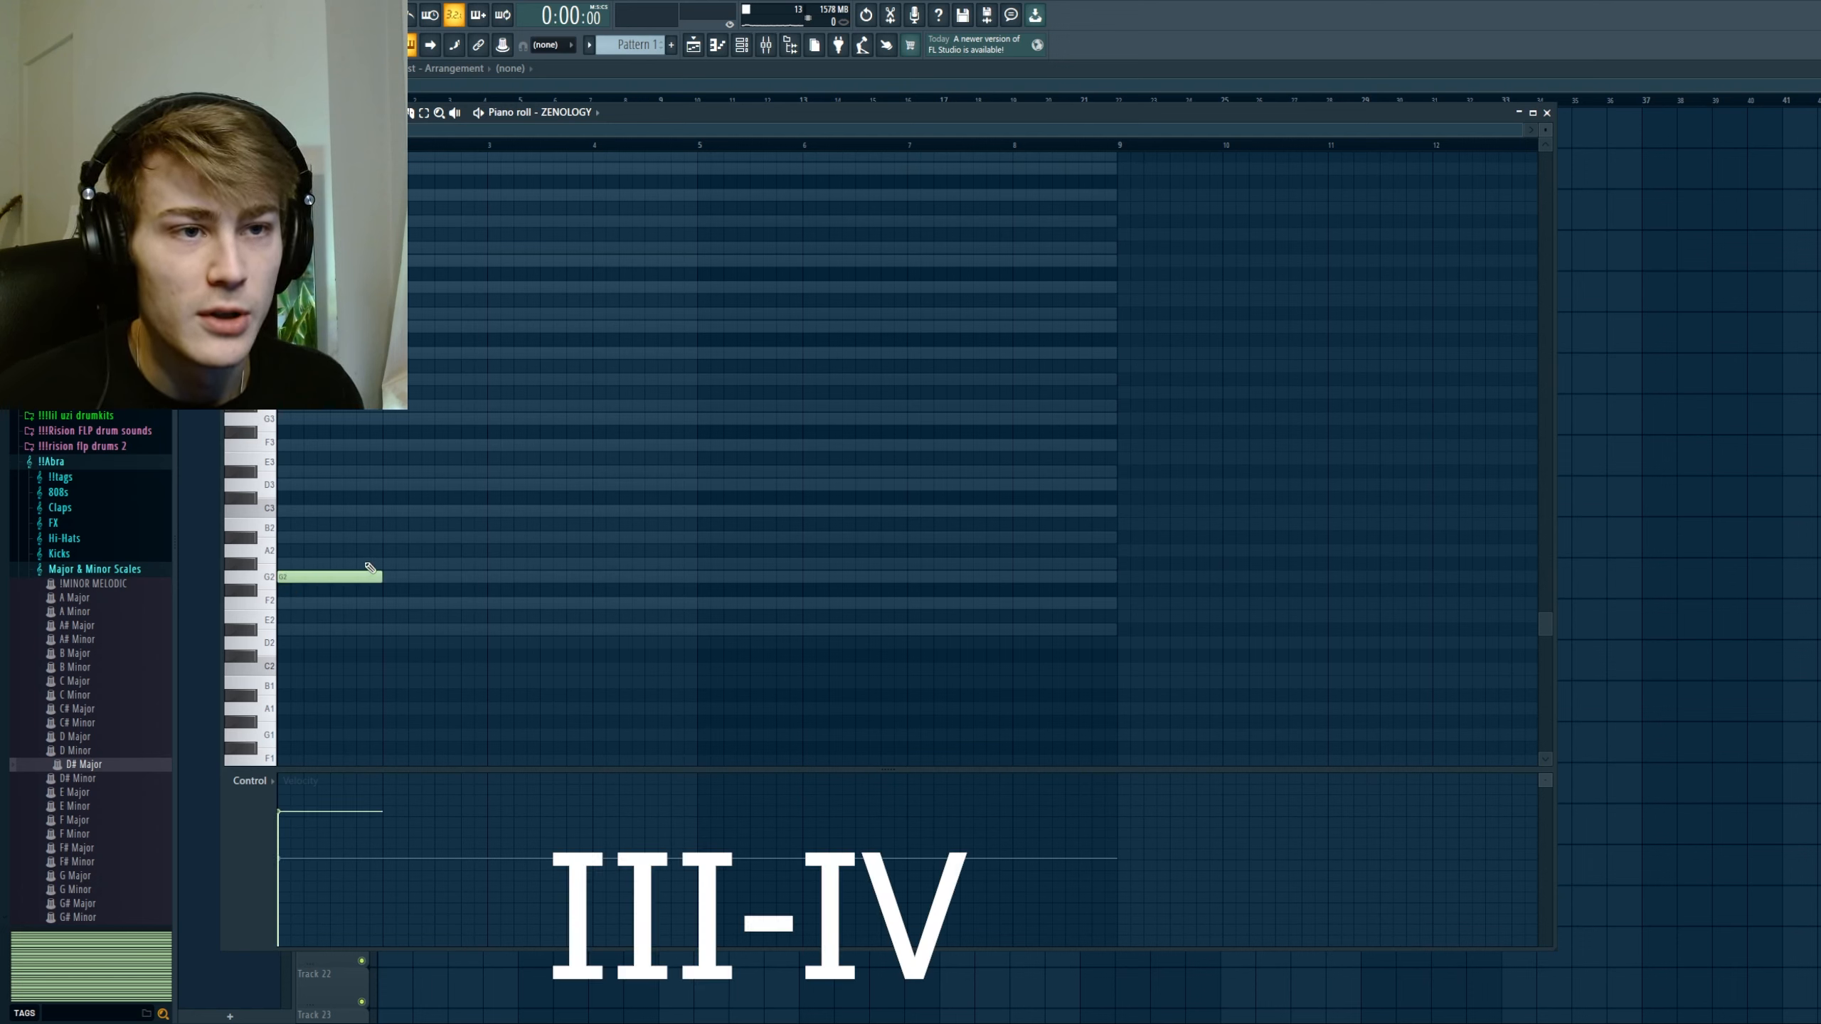
click(387, 564)
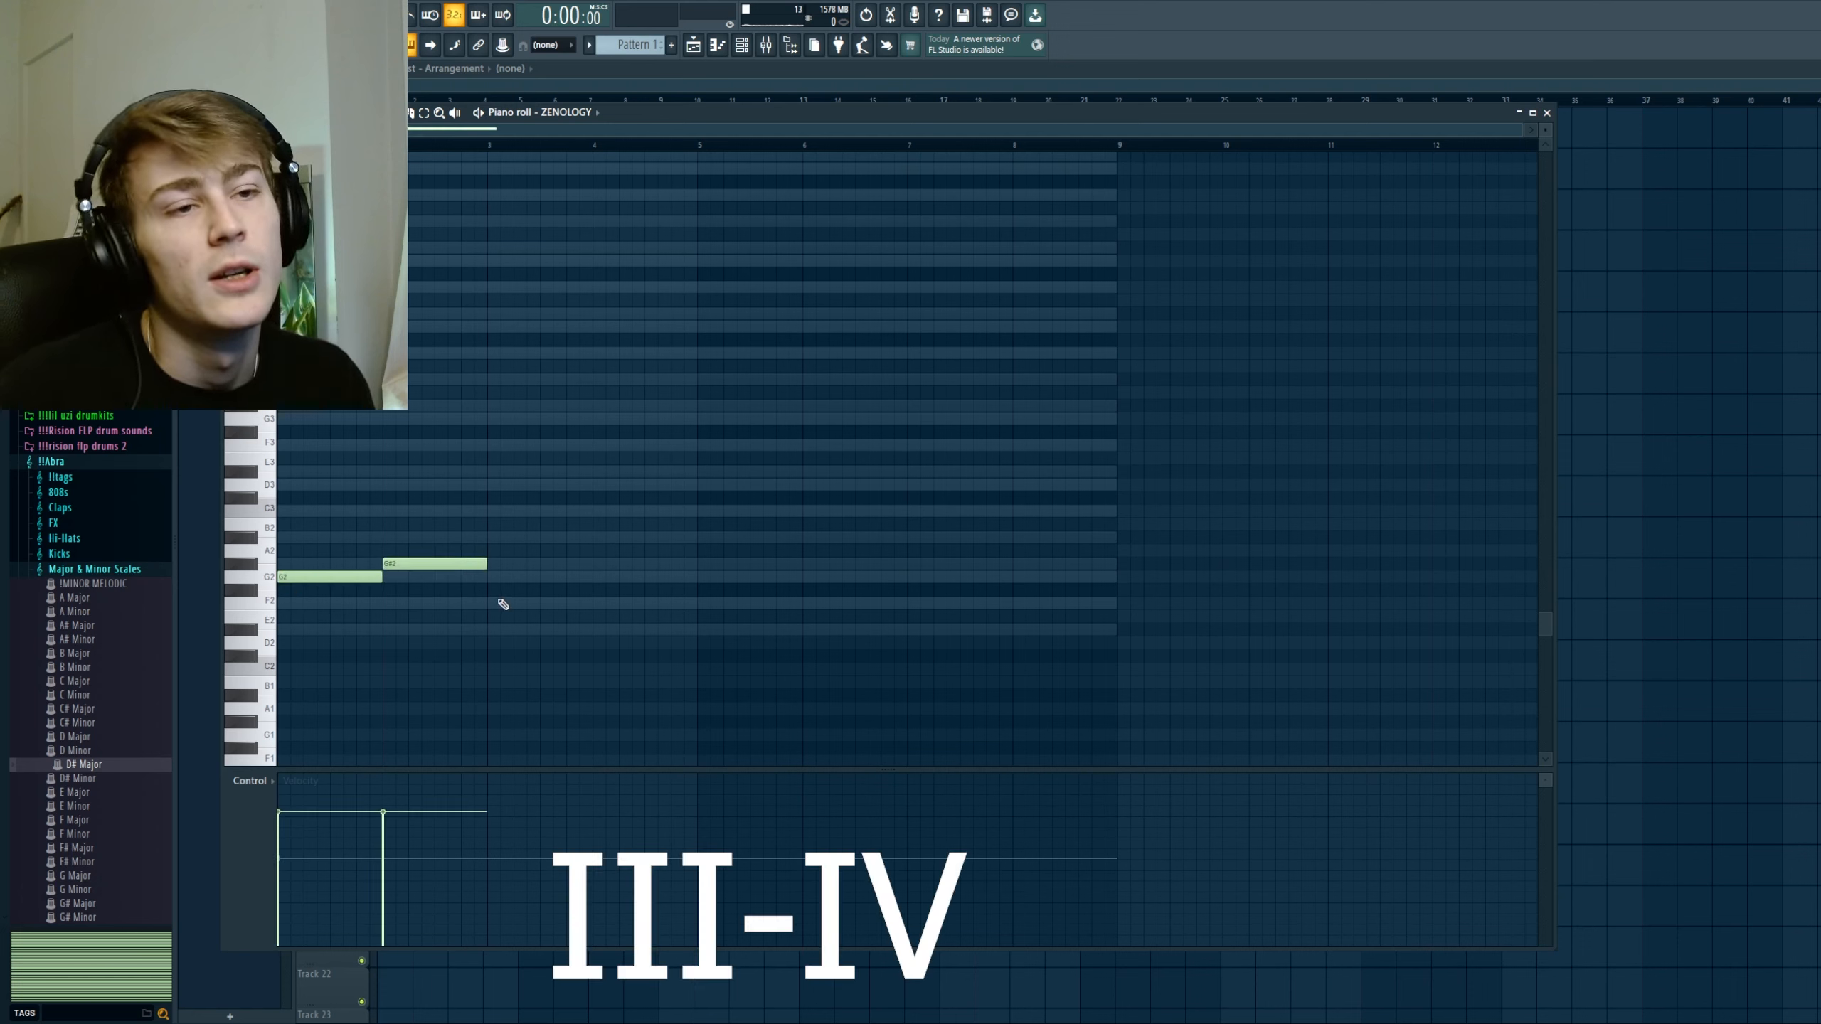
key(ctrl+a)
key(ctrl+b)
key(ctrl+d)
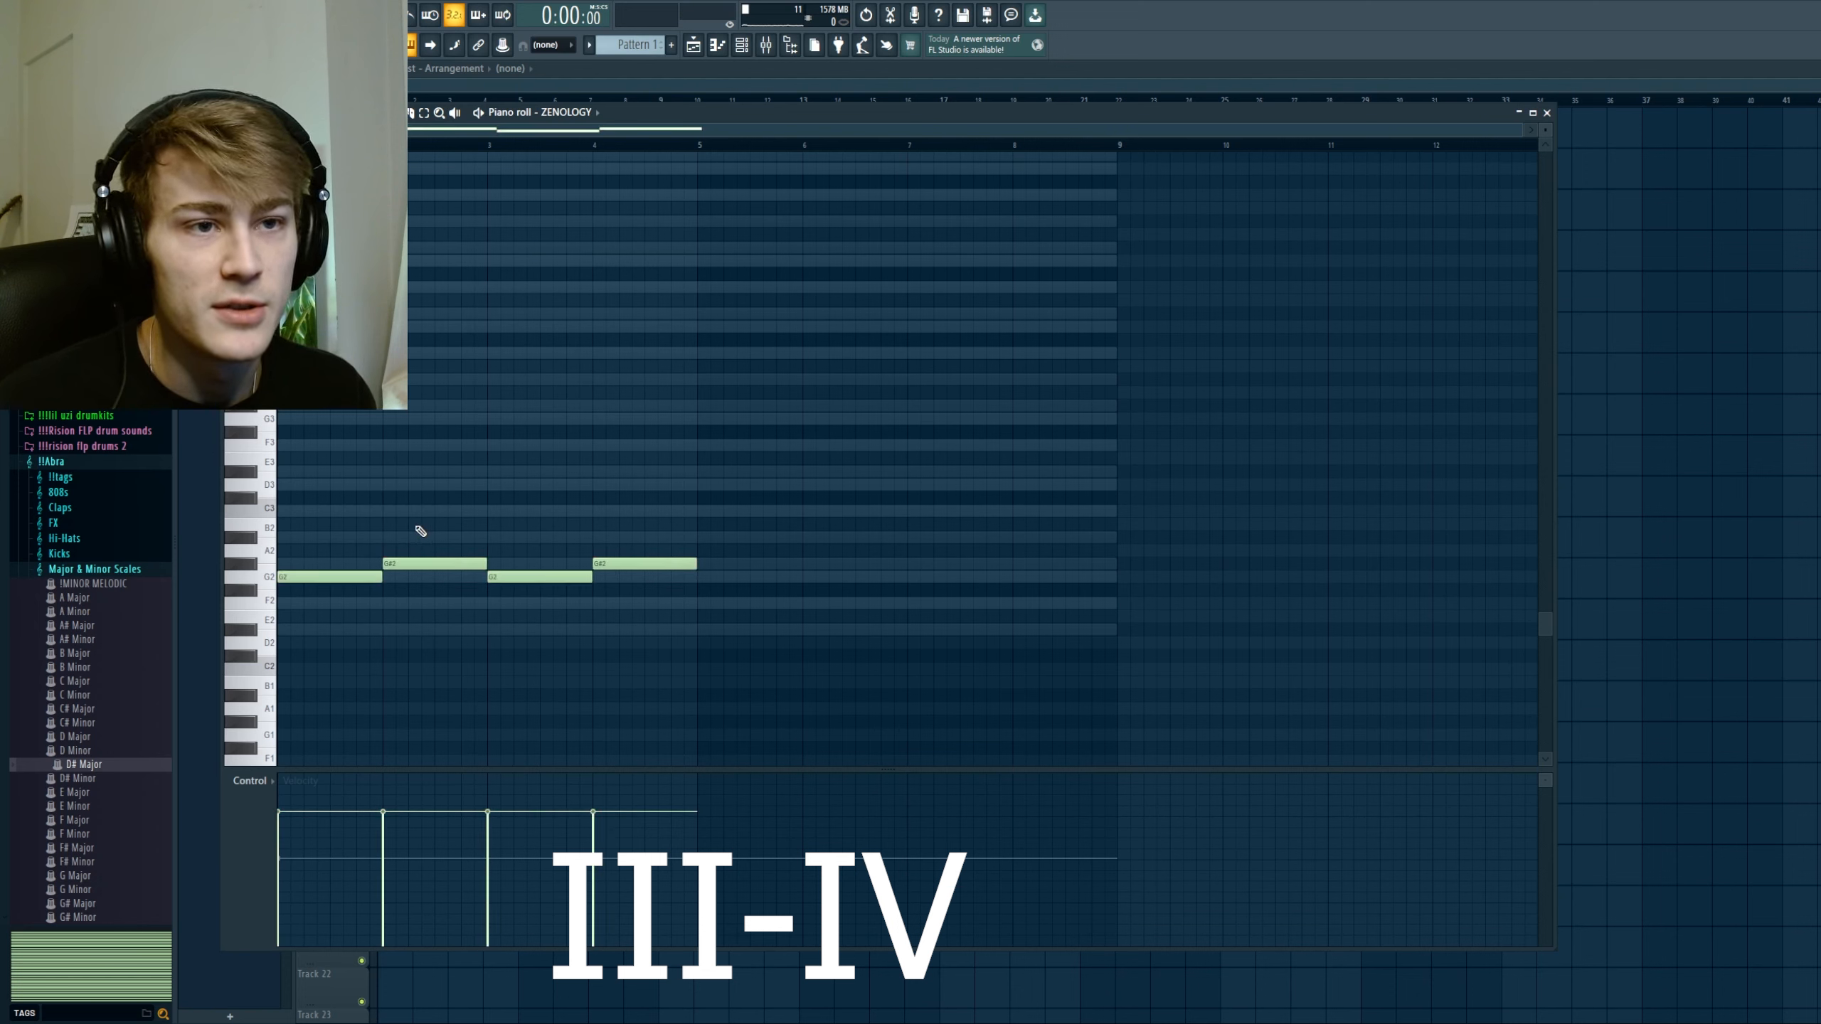
Step: Copy all four root notes up a fifth so D3 and D#3 notes sit above the G2 and G#2 notes
key(ctrl+a)
drag(359, 575, 332, 475)
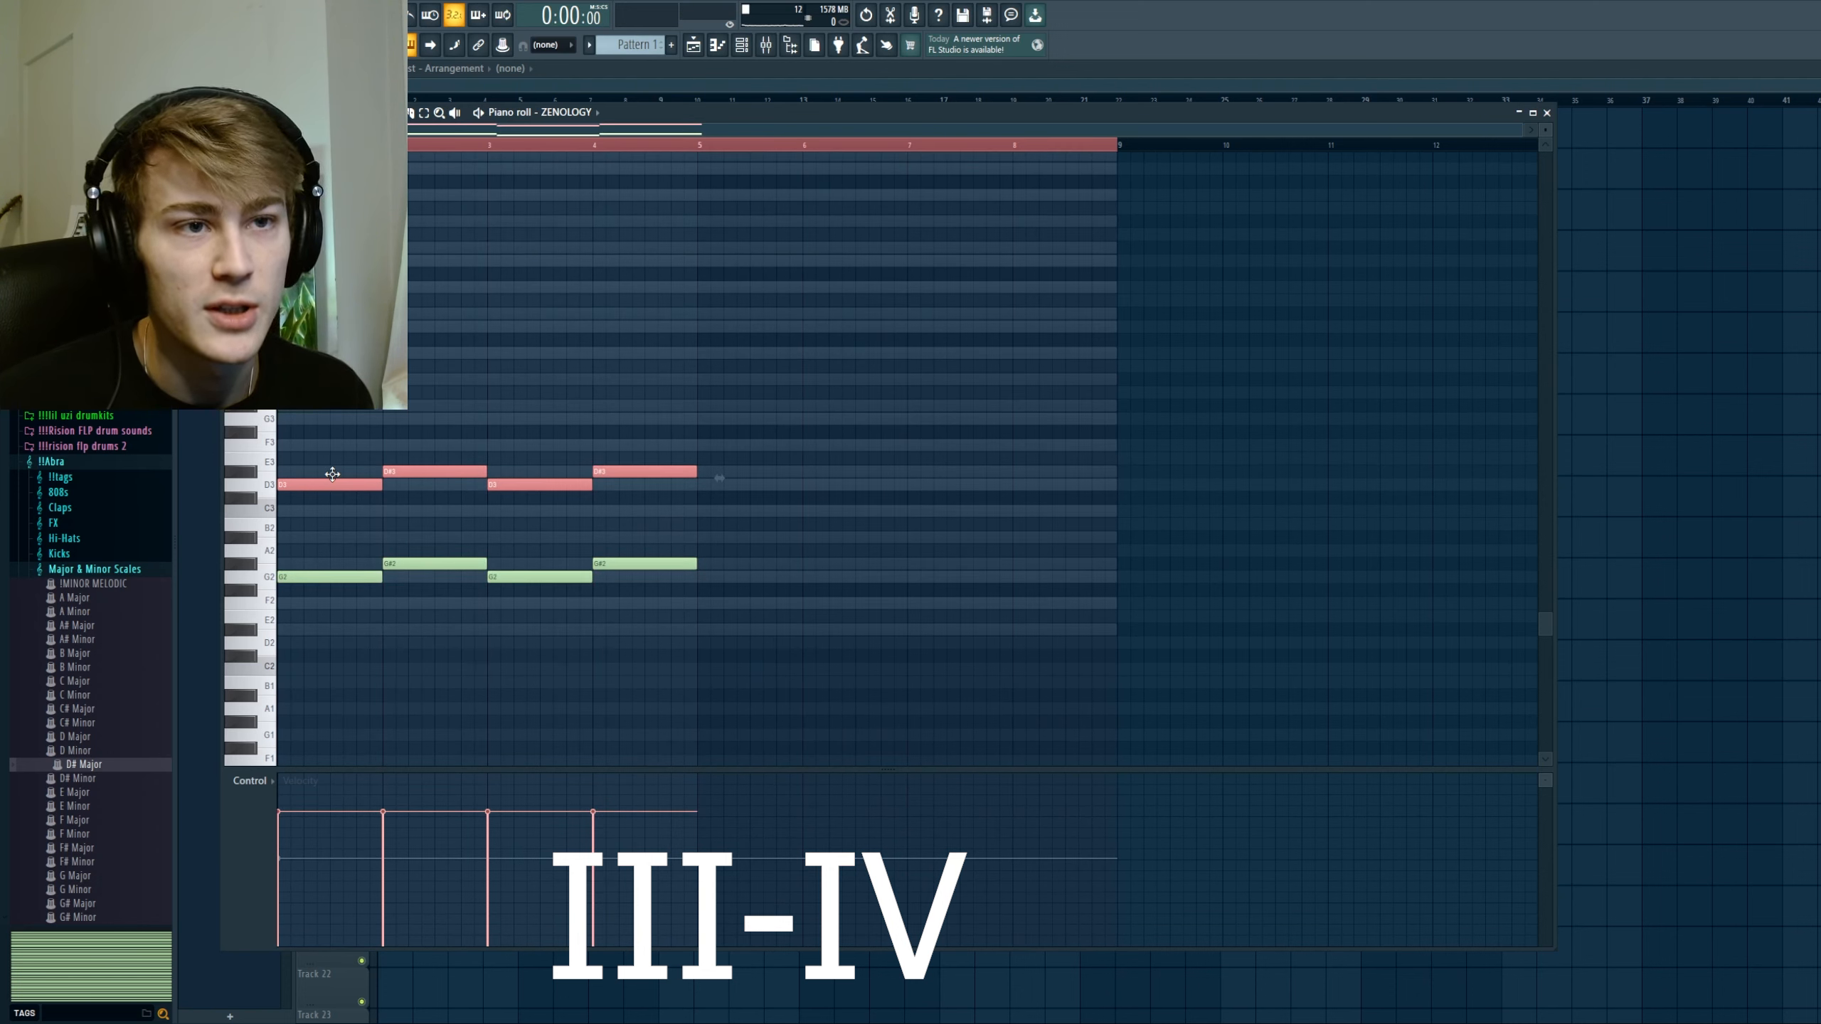
scroll(341, 507, up, 1)
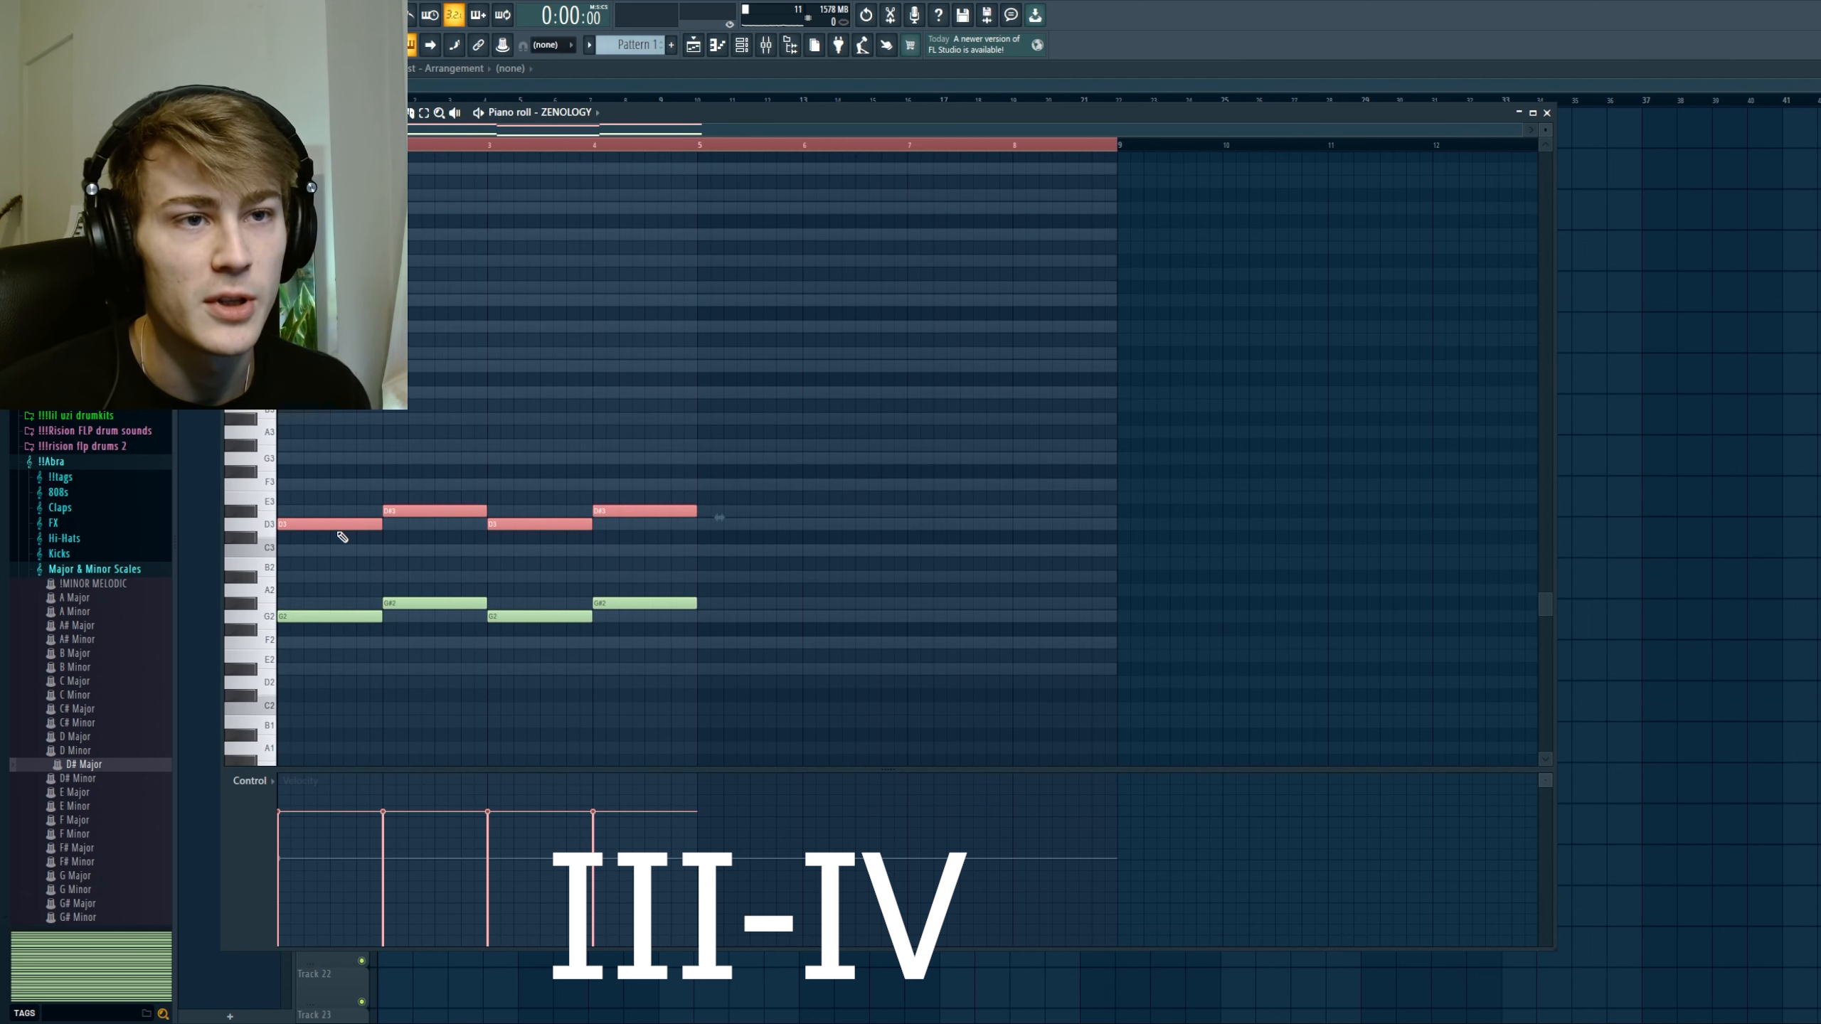
key(ctrl+d)
drag(700, 543, 347, 462)
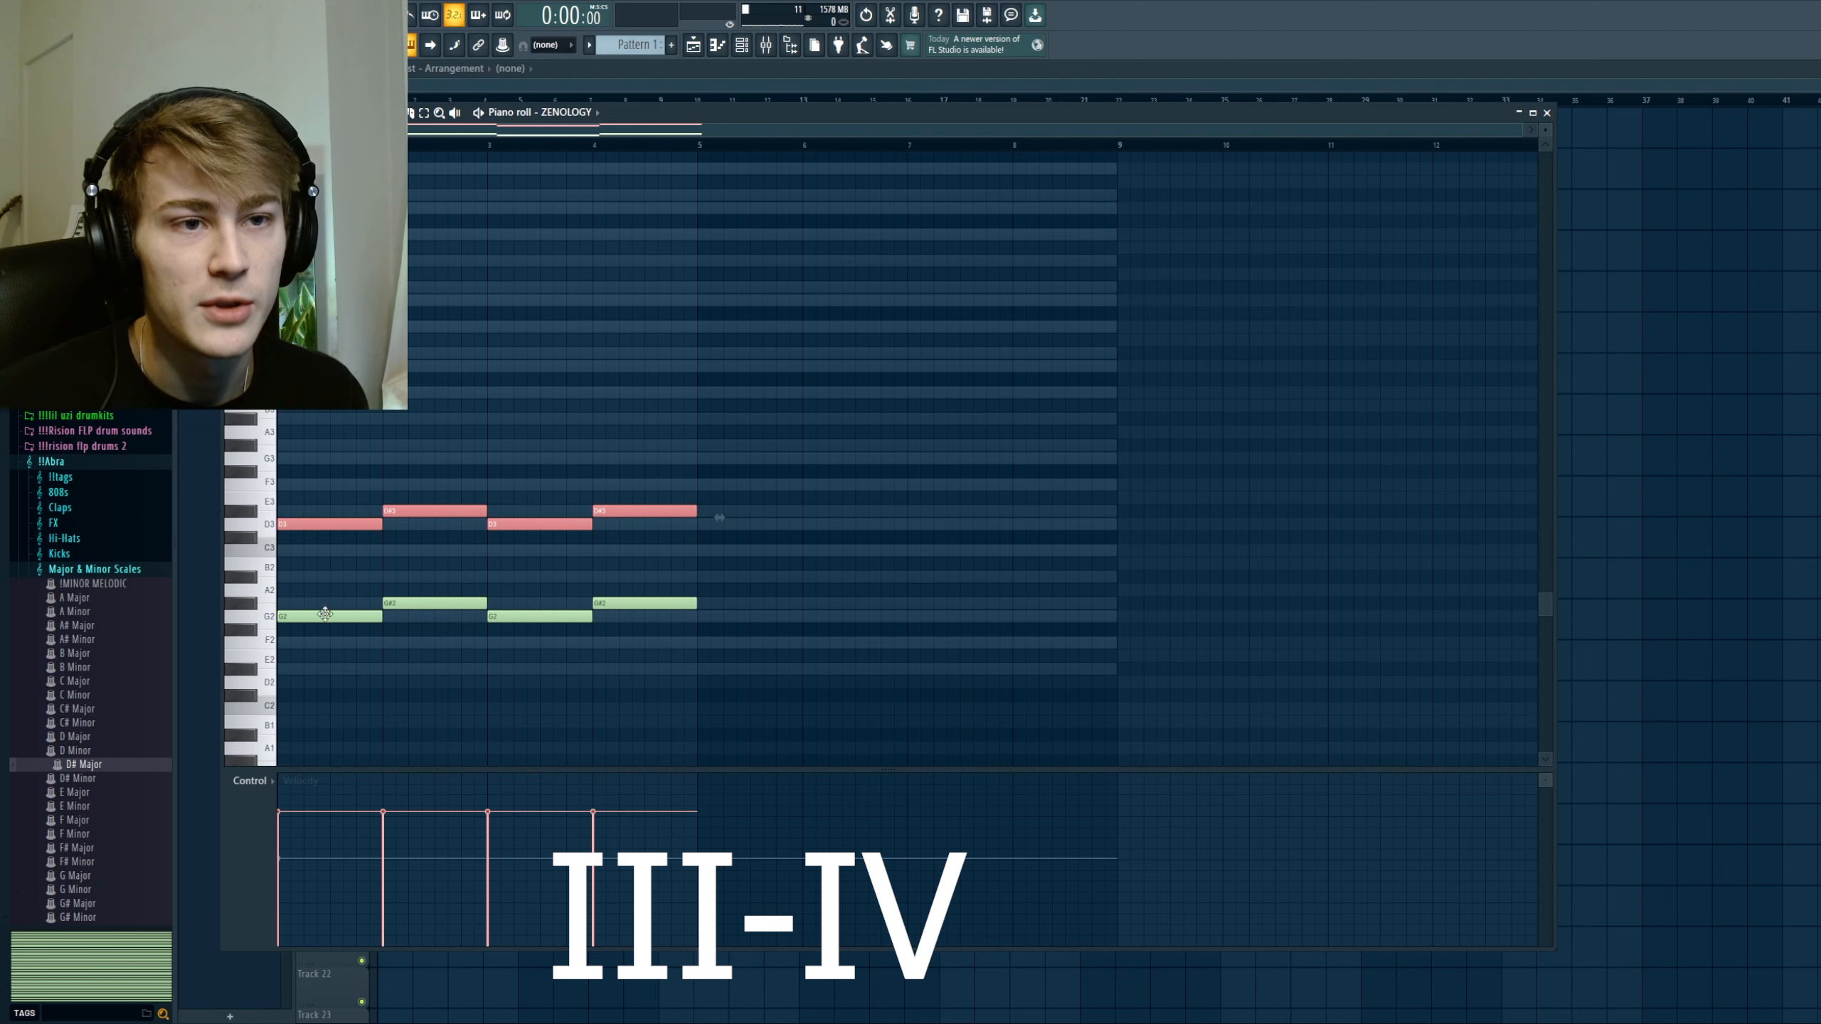
key(ctrl+d)
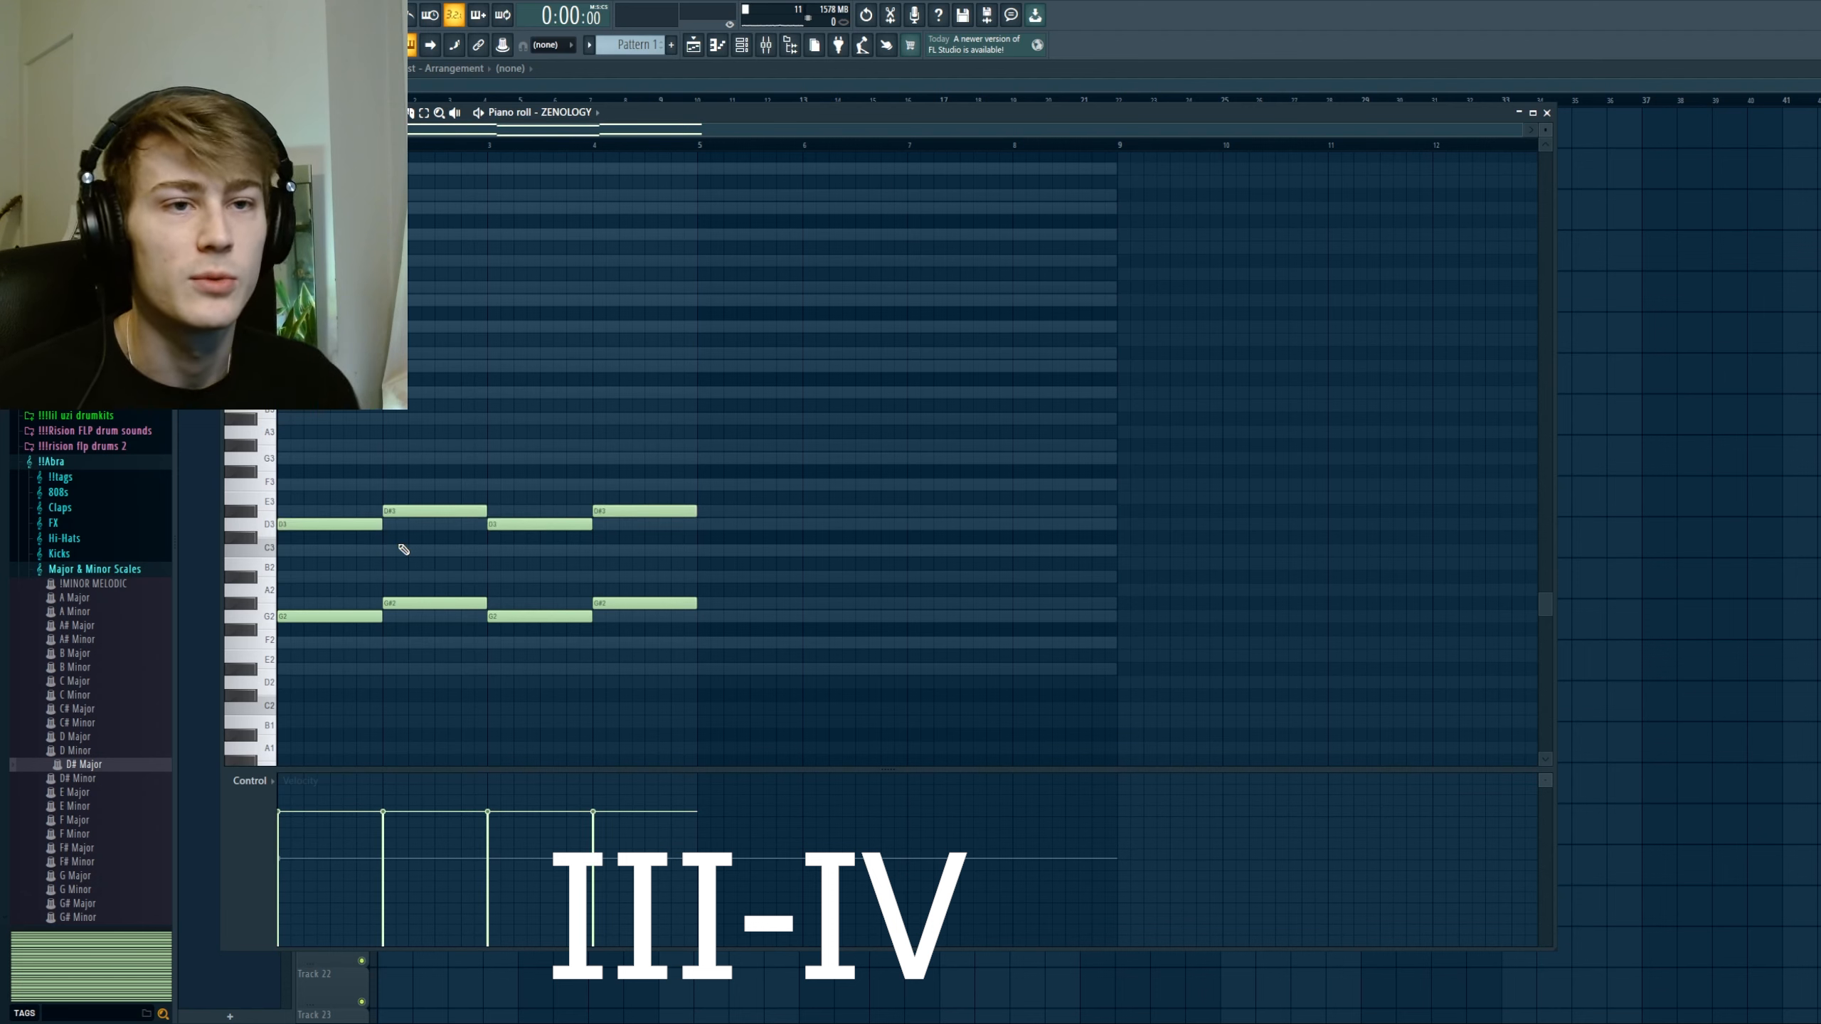
Step: Raise all the notes by one octave and play back the III-IV progression
key(ctrl+Up)
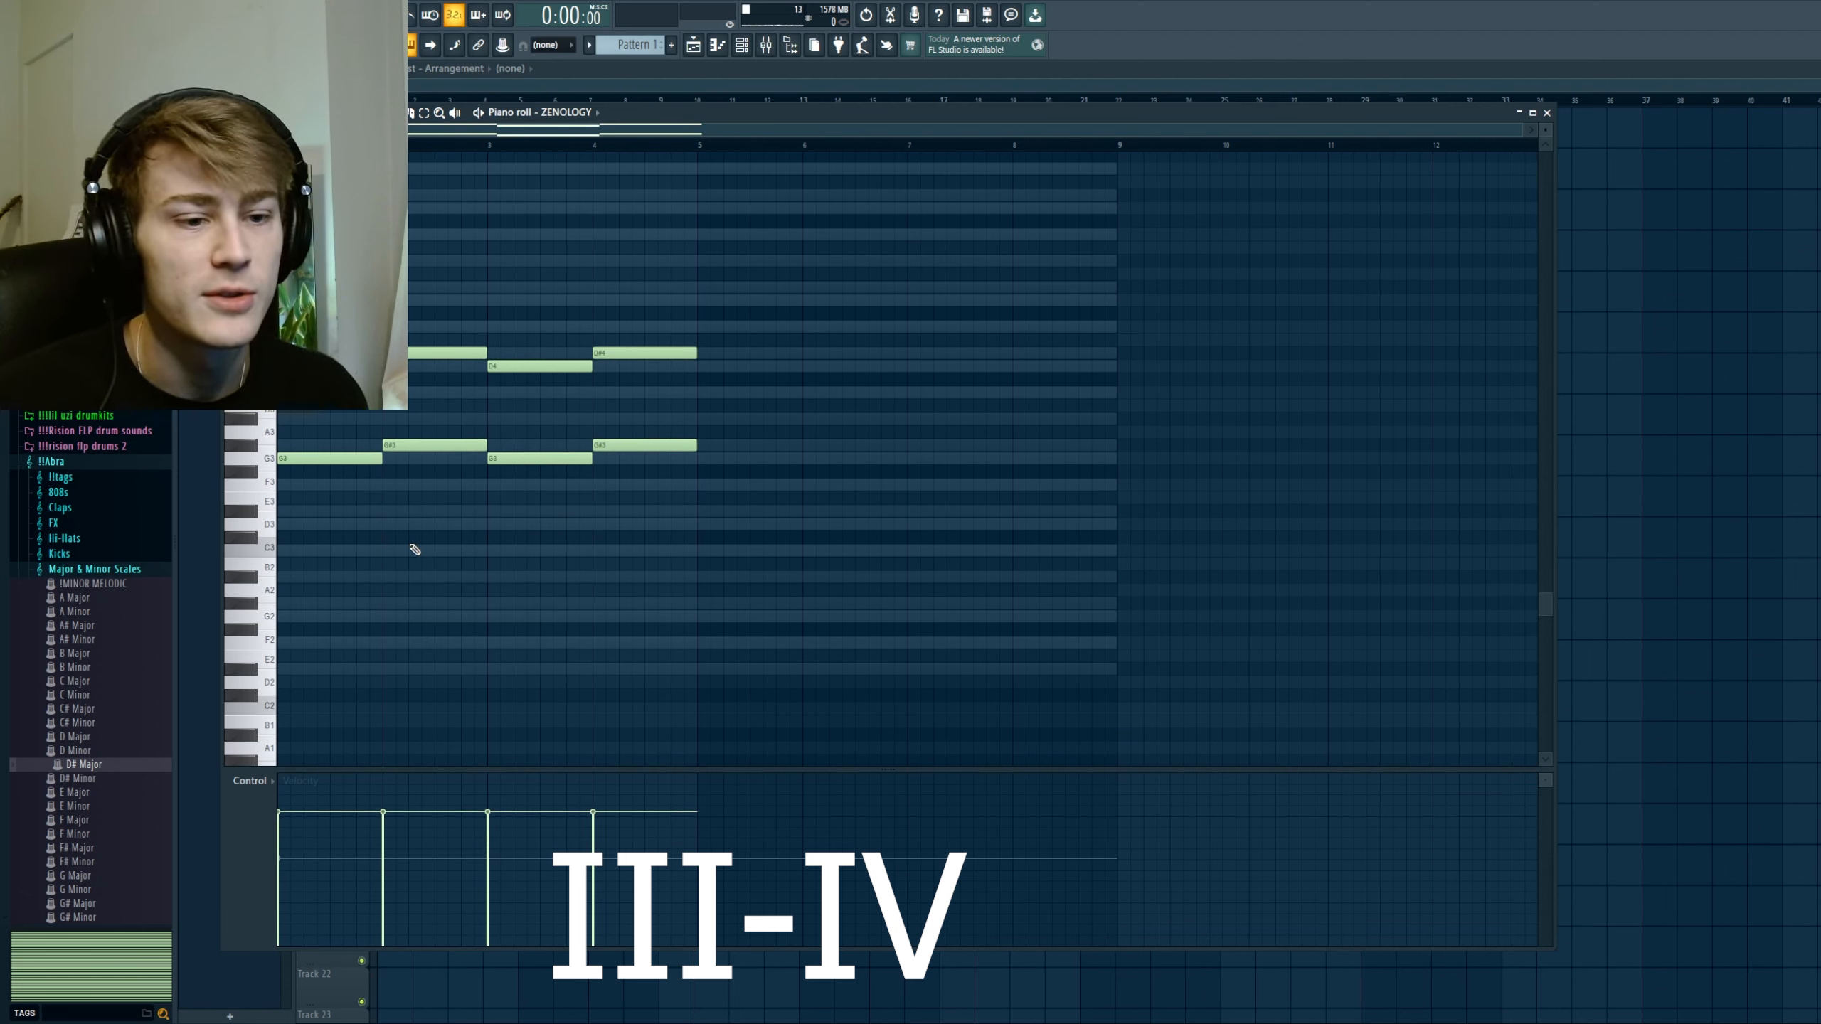
key(space)
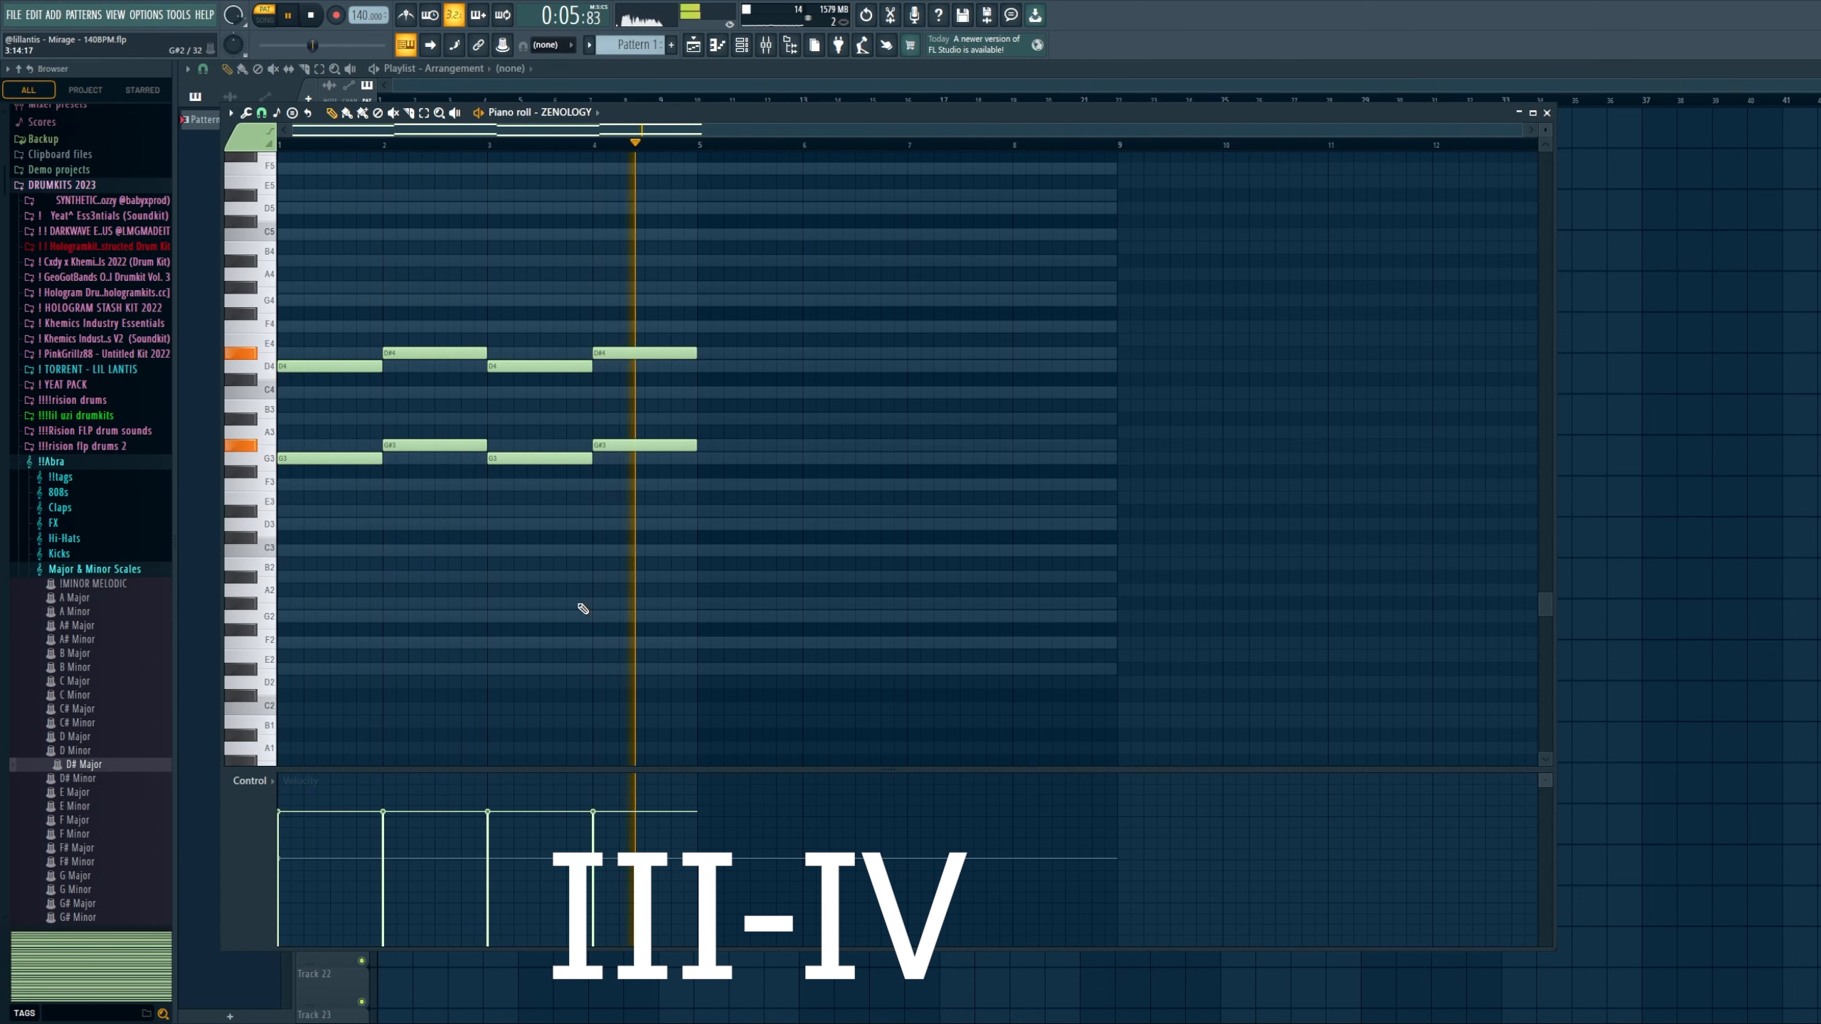
key(space)
Step: Shorten the two bar 4 notes to half a bar and copy them into the bar's second half at A#3 and F4
scroll(552, 573, up, 2)
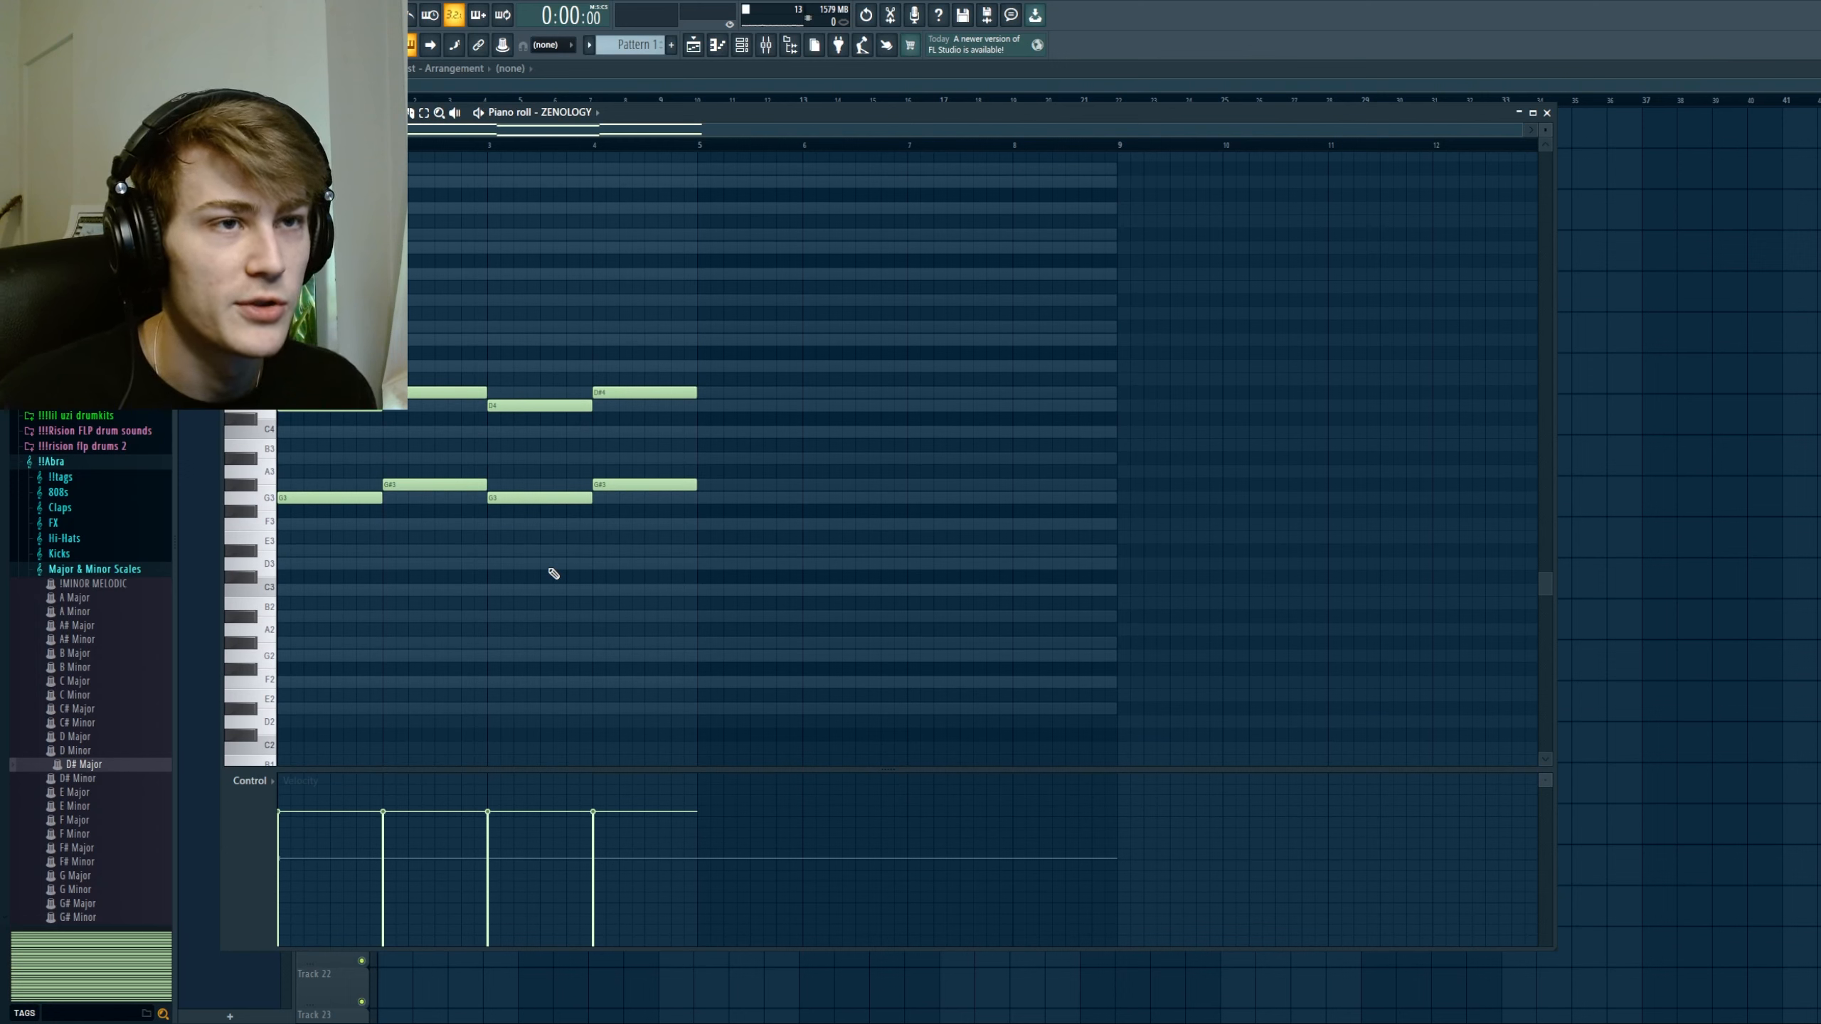
drag(647, 572, 674, 309)
drag(627, 334, 642, 487)
scroll(655, 504, up, 3)
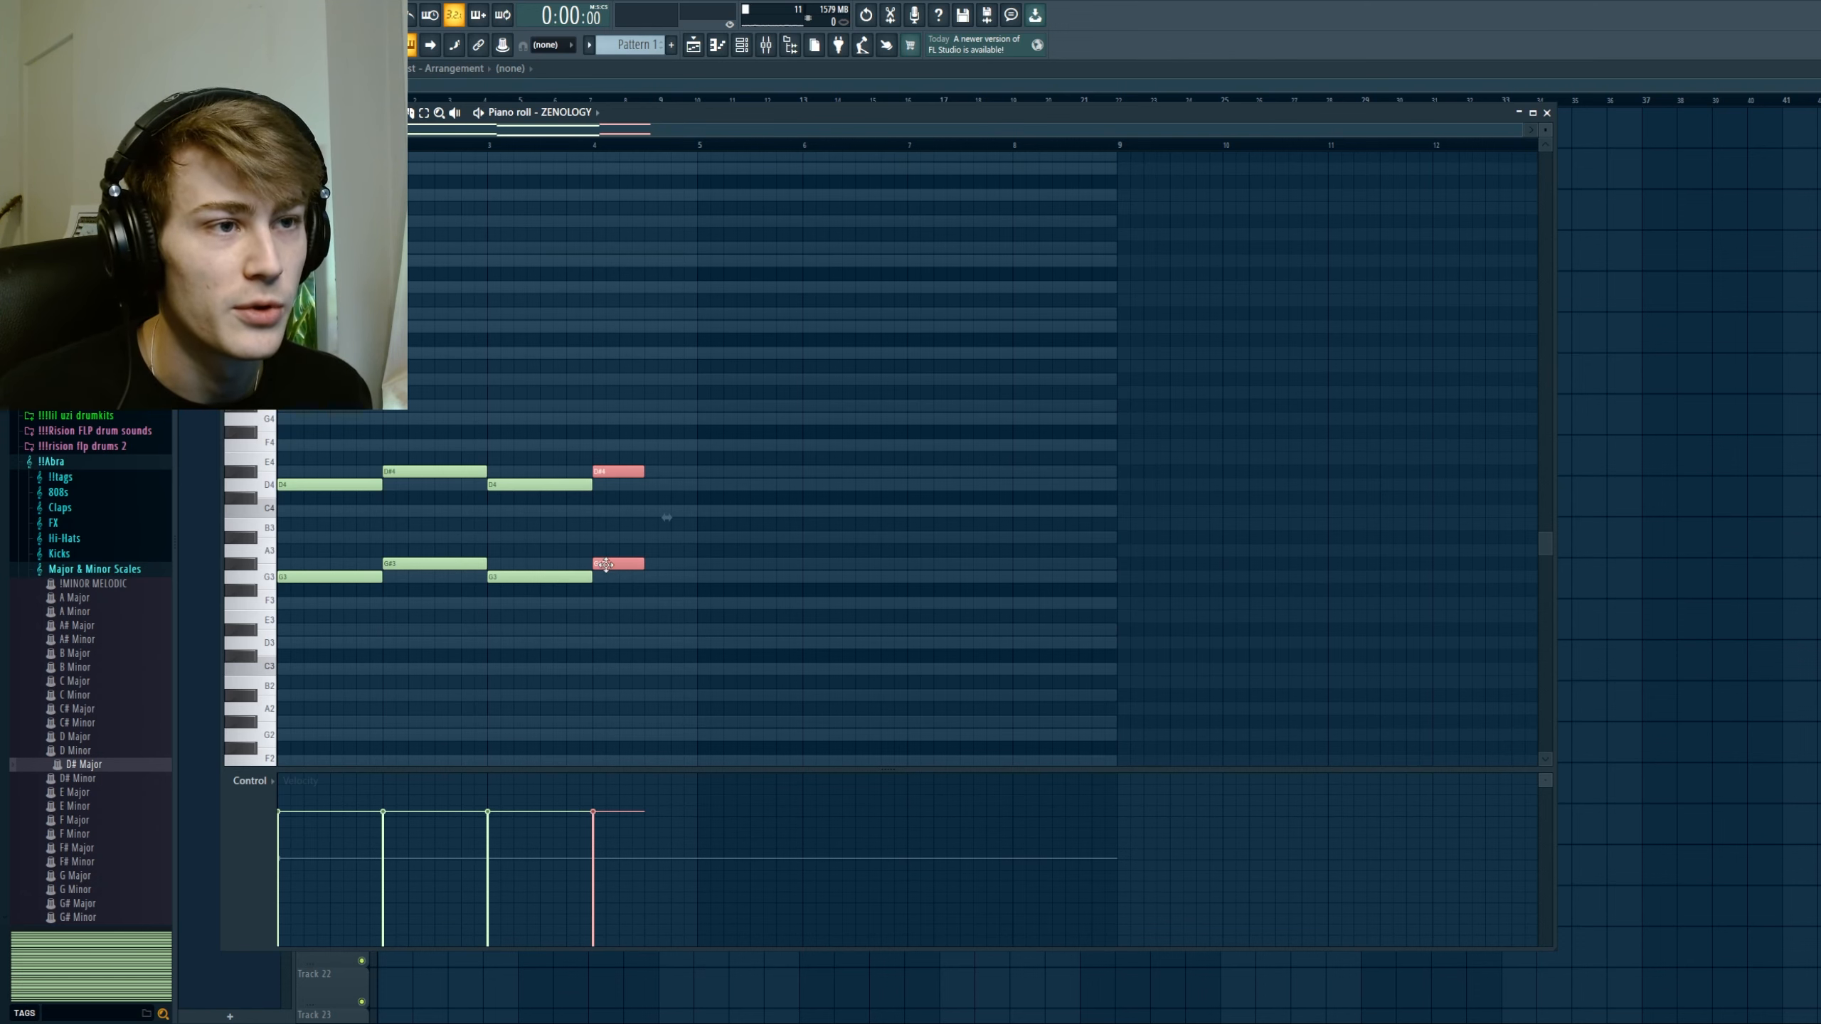
drag(606, 565, 661, 531)
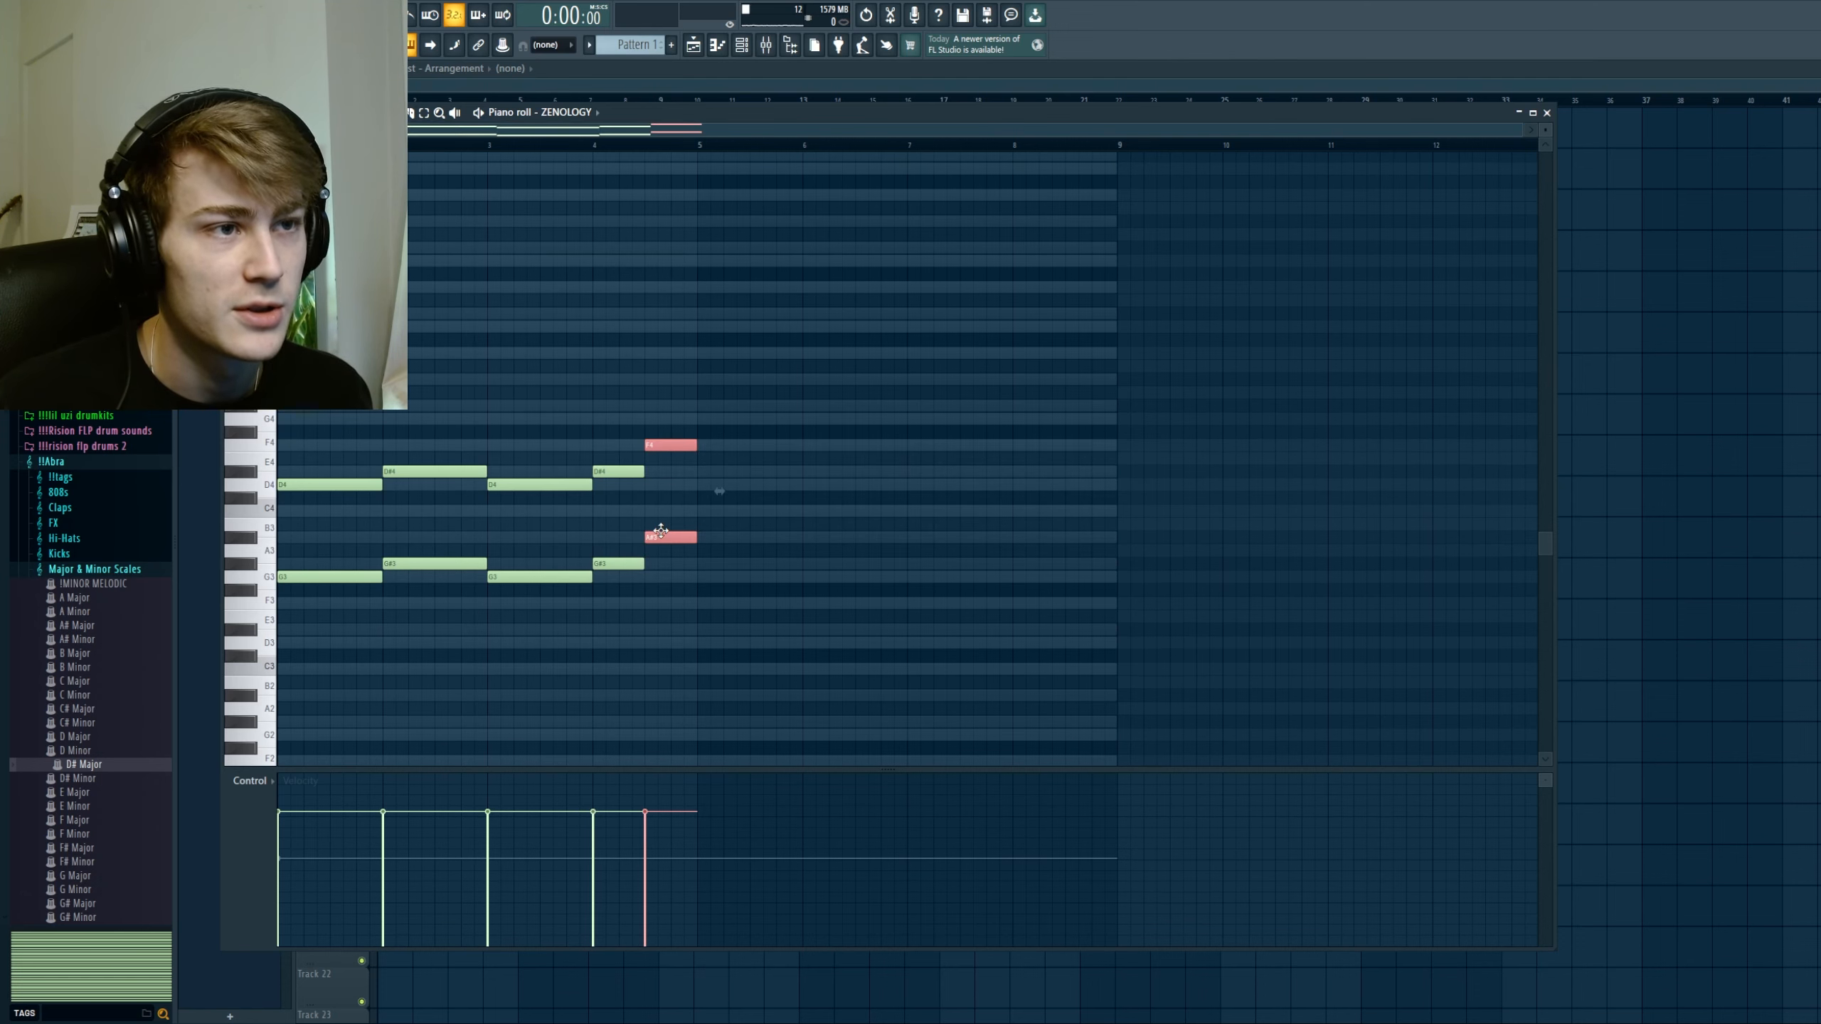
Step: Transpose the two short notes at the end of bar 4 down to D#3 and A#3, and deselect them
scroll(670, 538, down, 2)
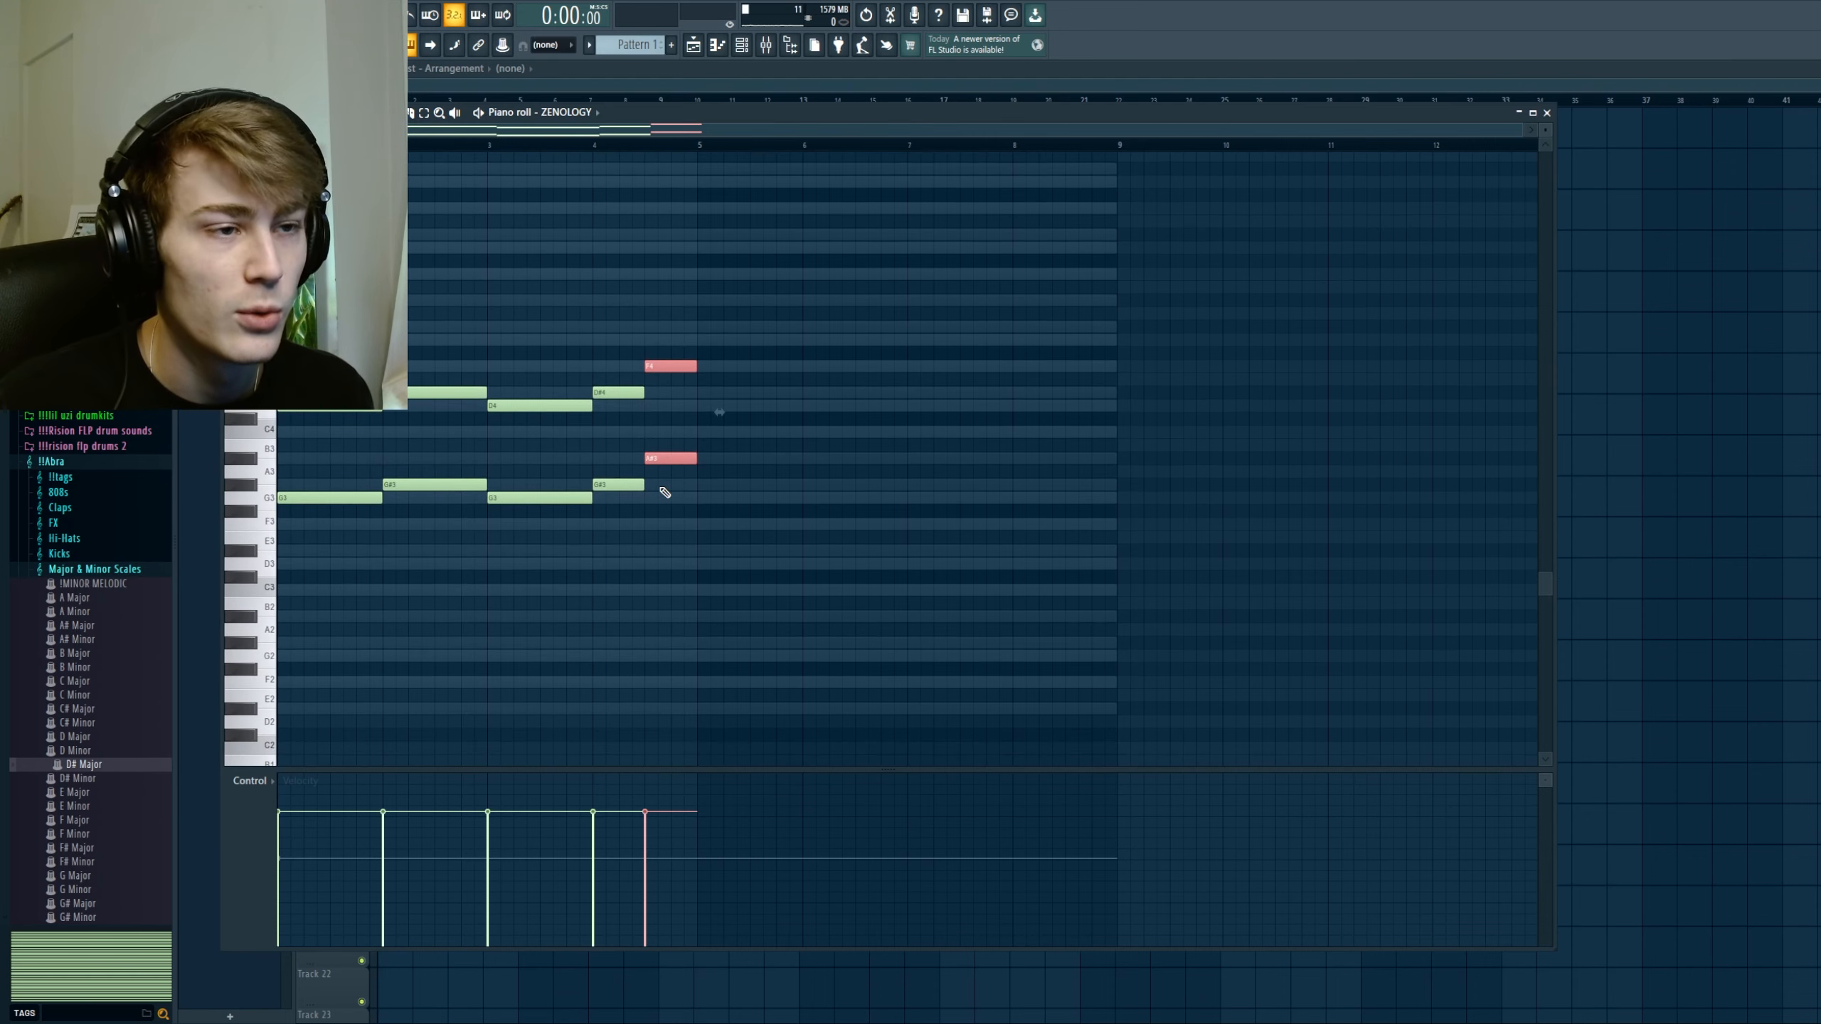
scroll(663, 485, down, 2)
key(ctrl+Down)
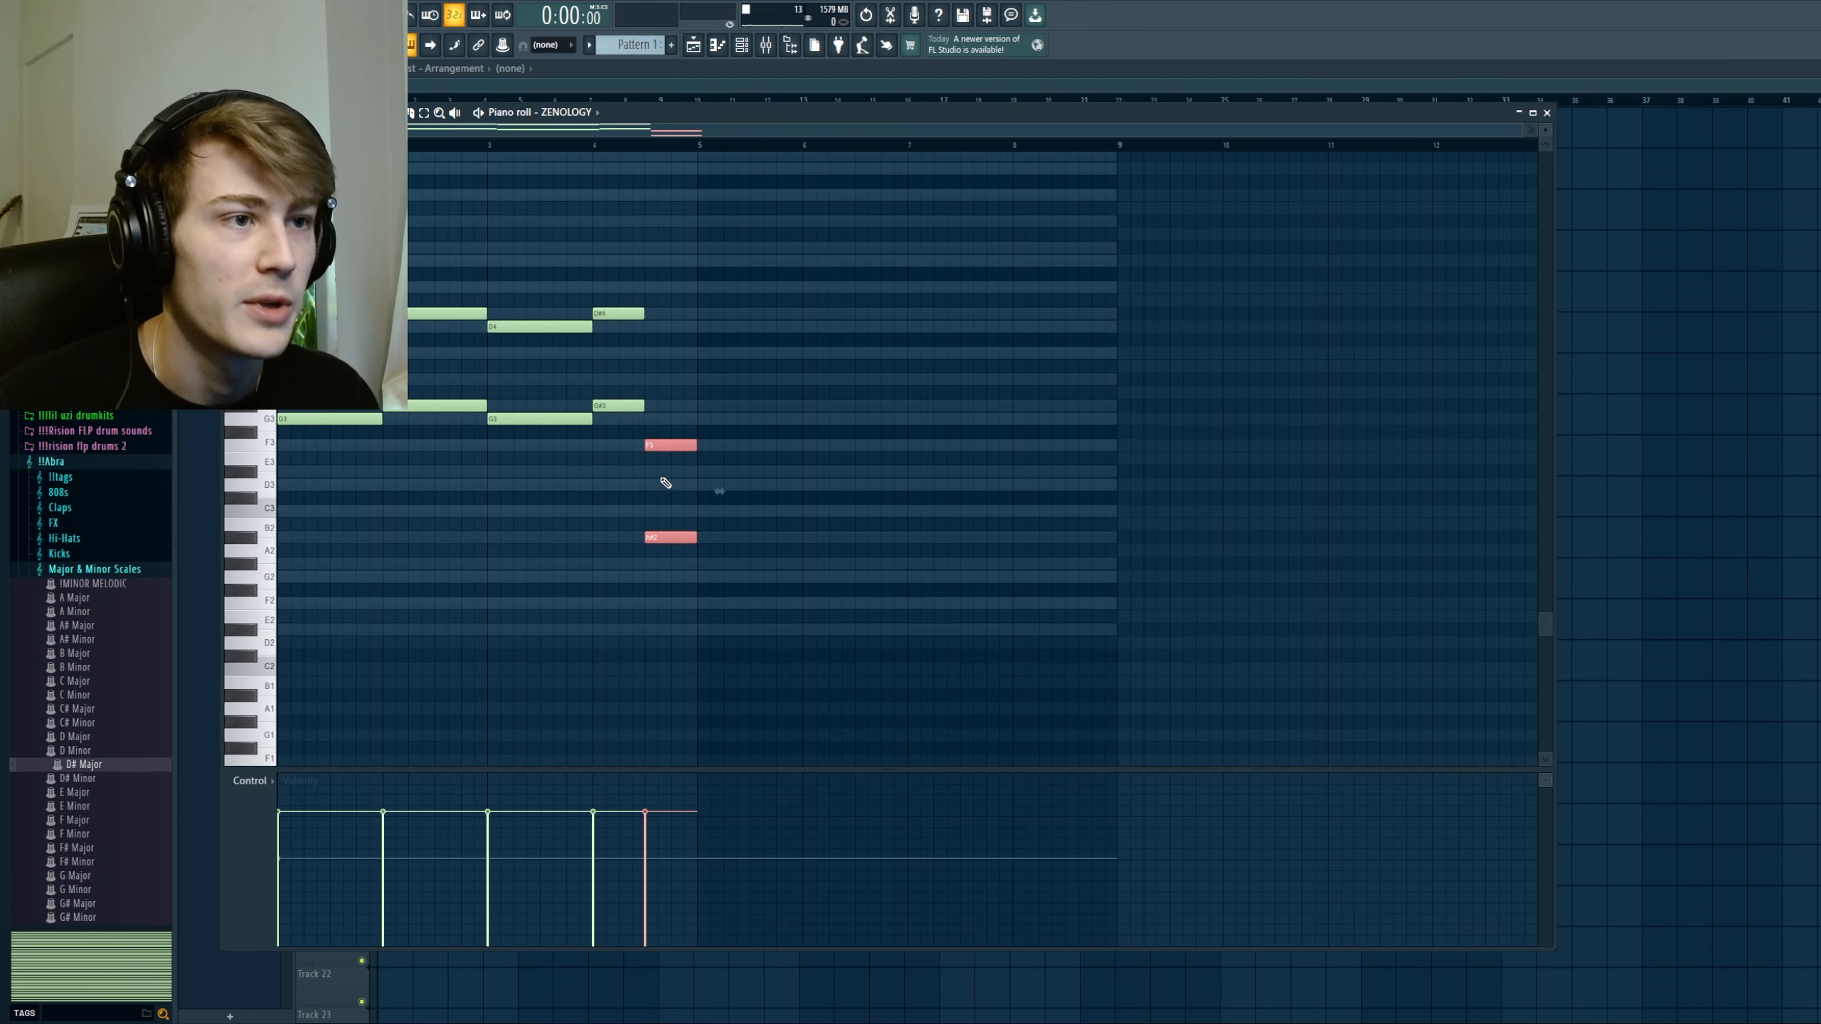
key(shift+Up)
key(shift+Up)
key(shift+Up)
key(shift+Up)
key(shift+Up)
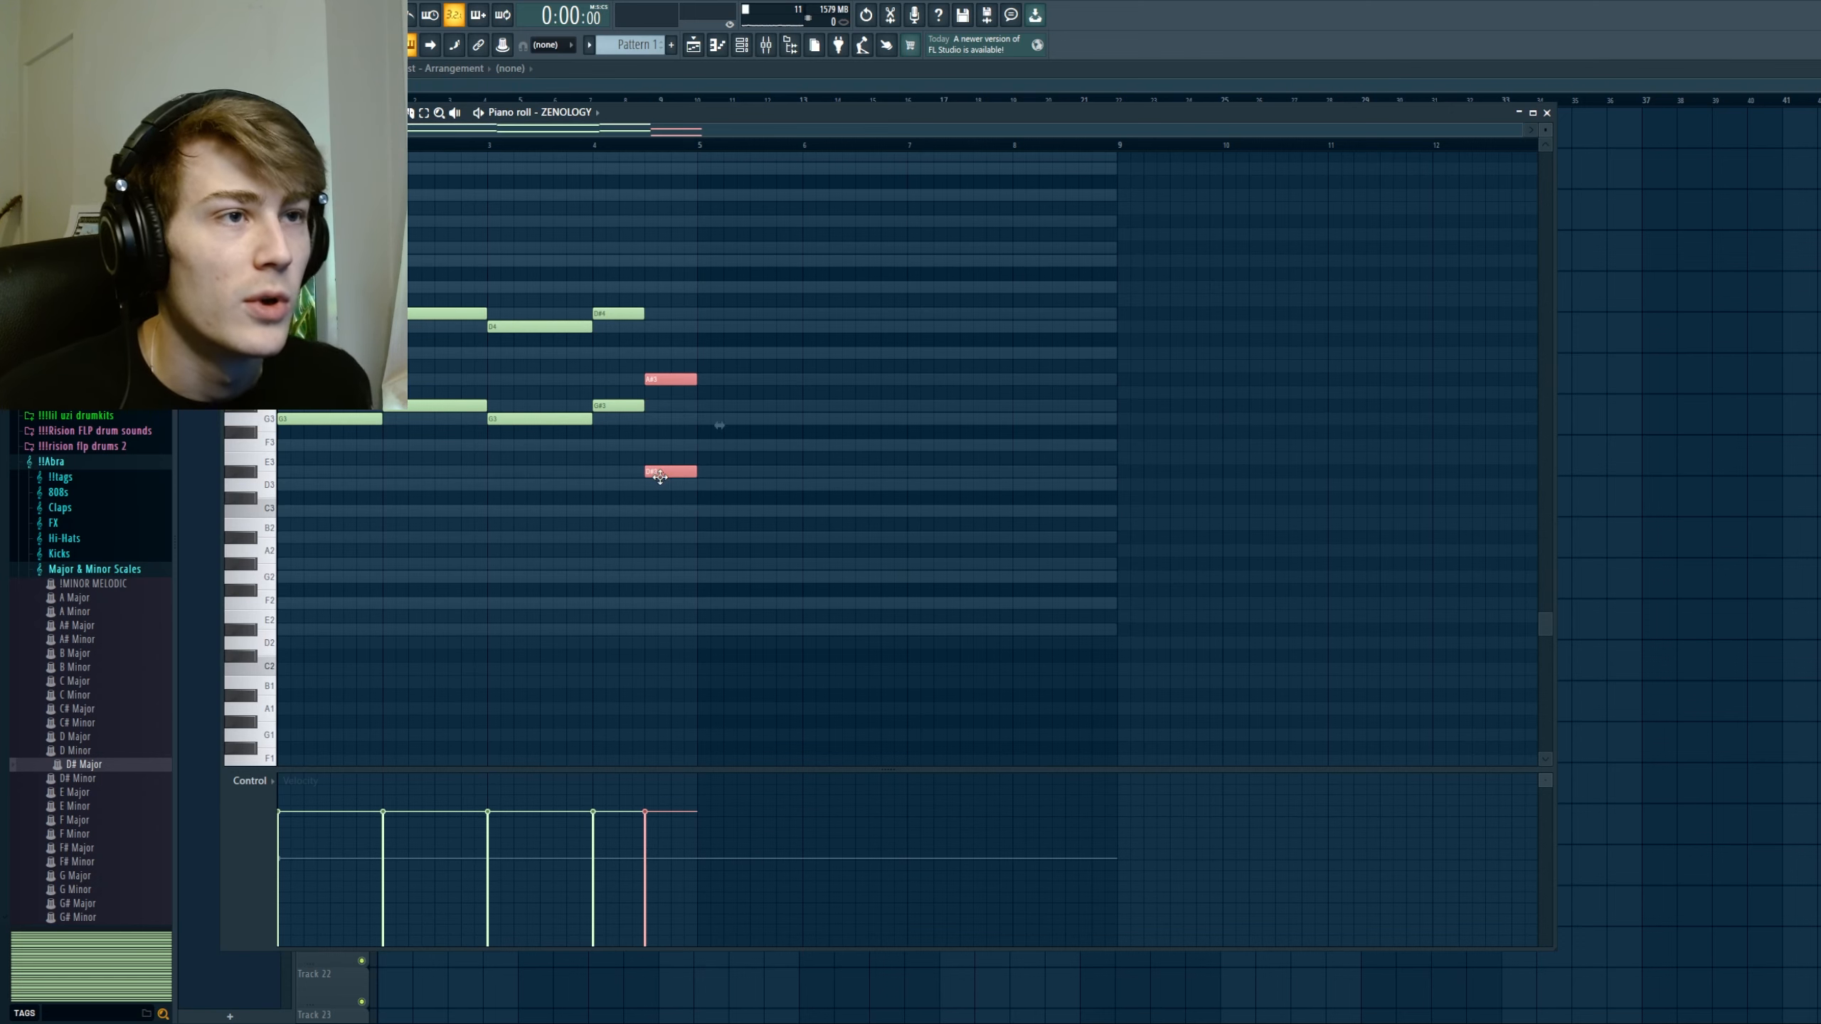
scroll(594, 534, up, 1)
key(ctrl+d)
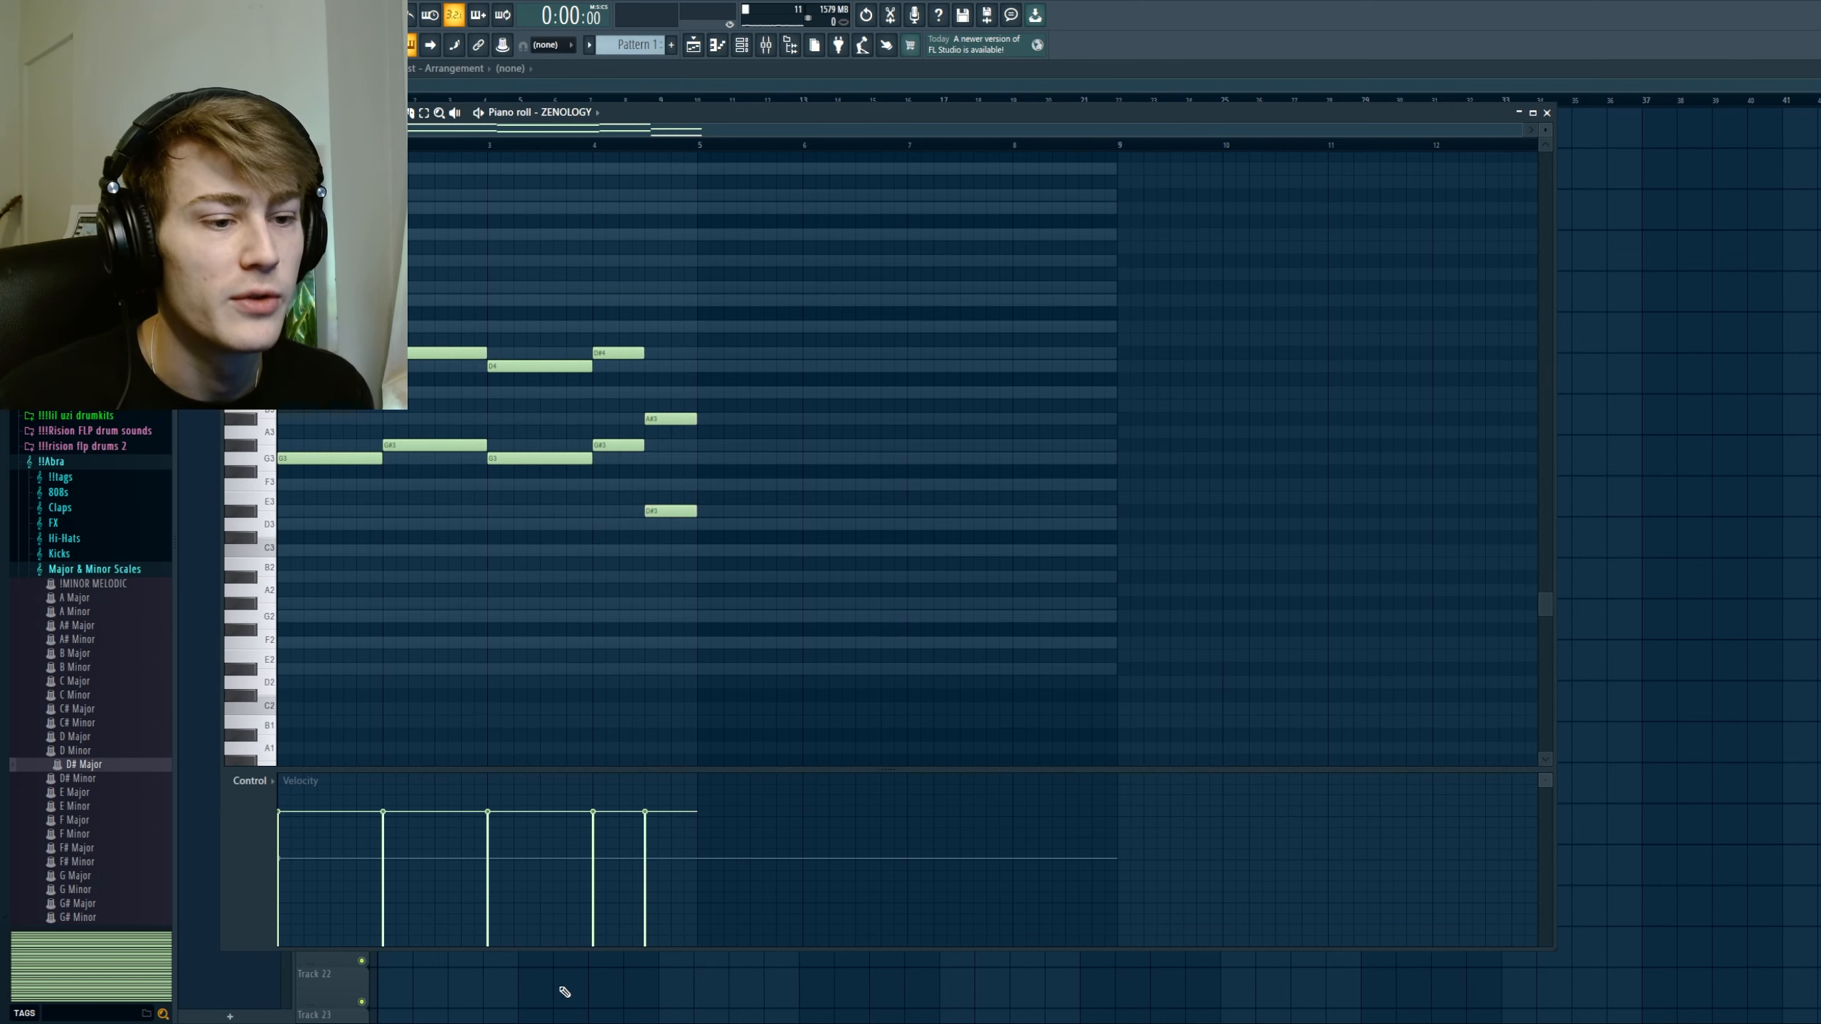
Step: Duplicate the four-bar progression into bars 5 to 8 and change bar 4's ending notes to A#3 and F4
key(ctrl+s)
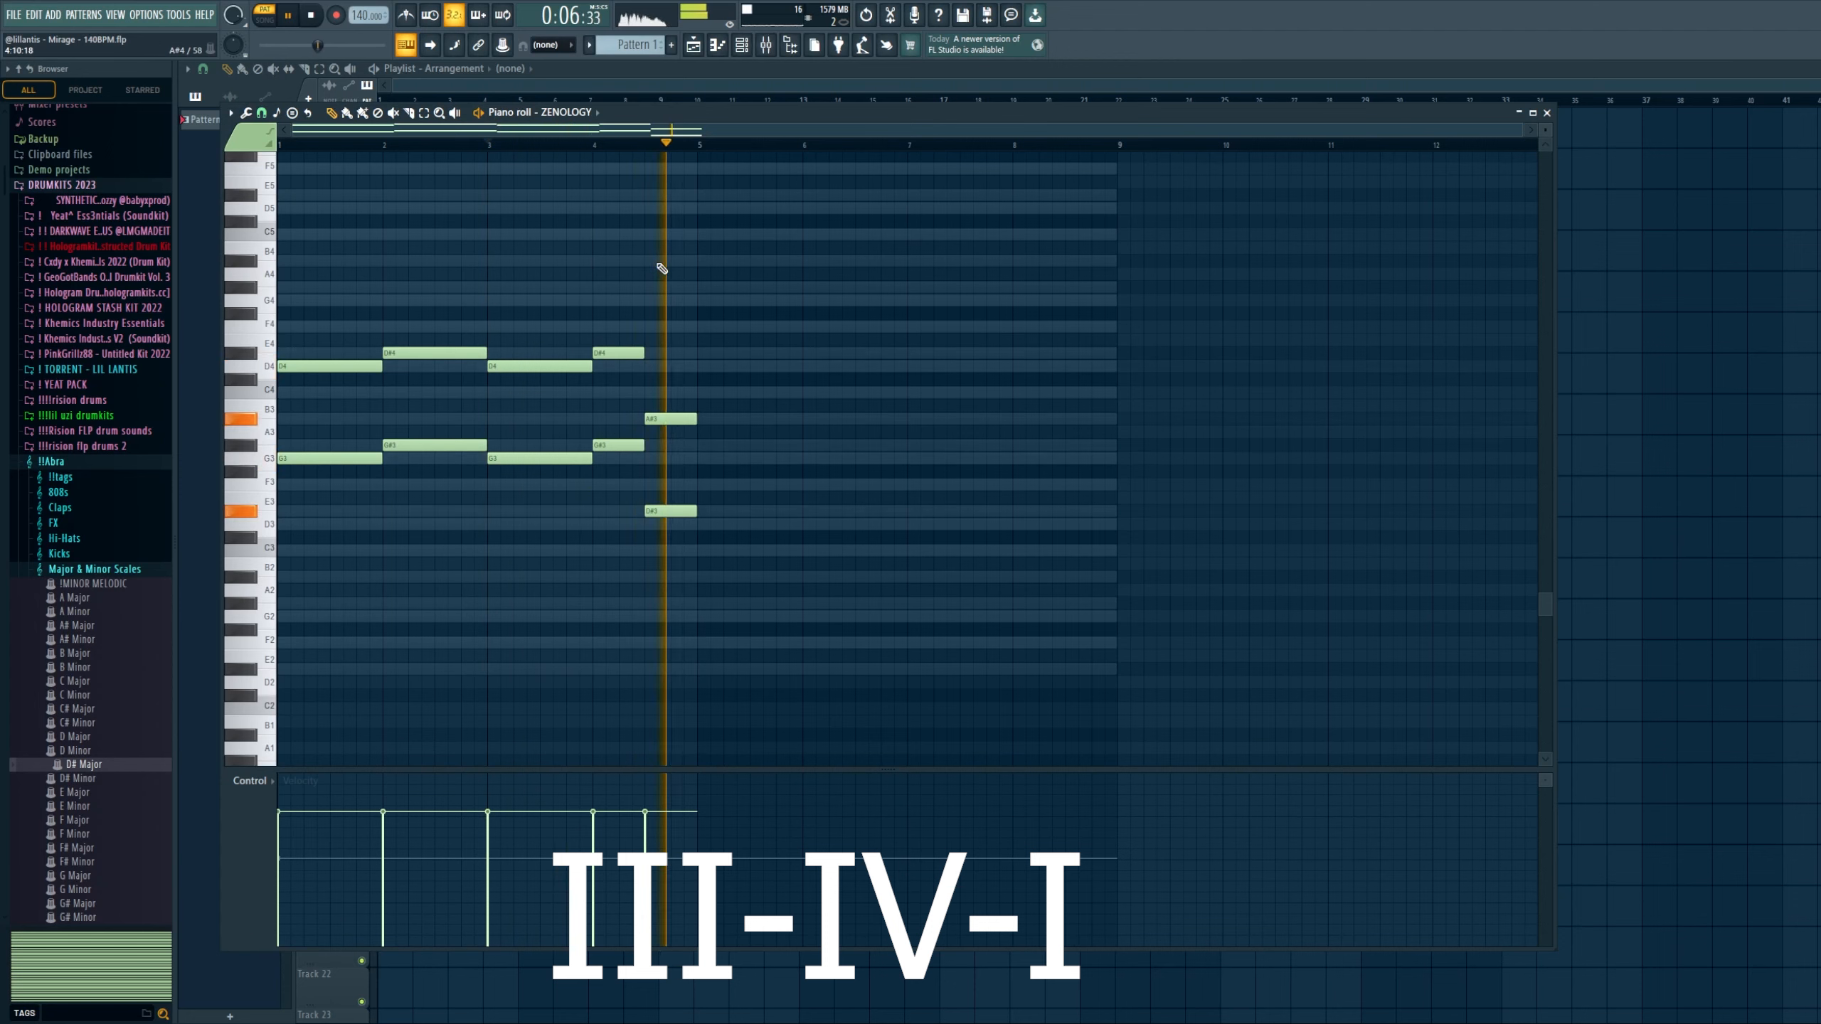
key(ctrl+b)
key(ctrl+d)
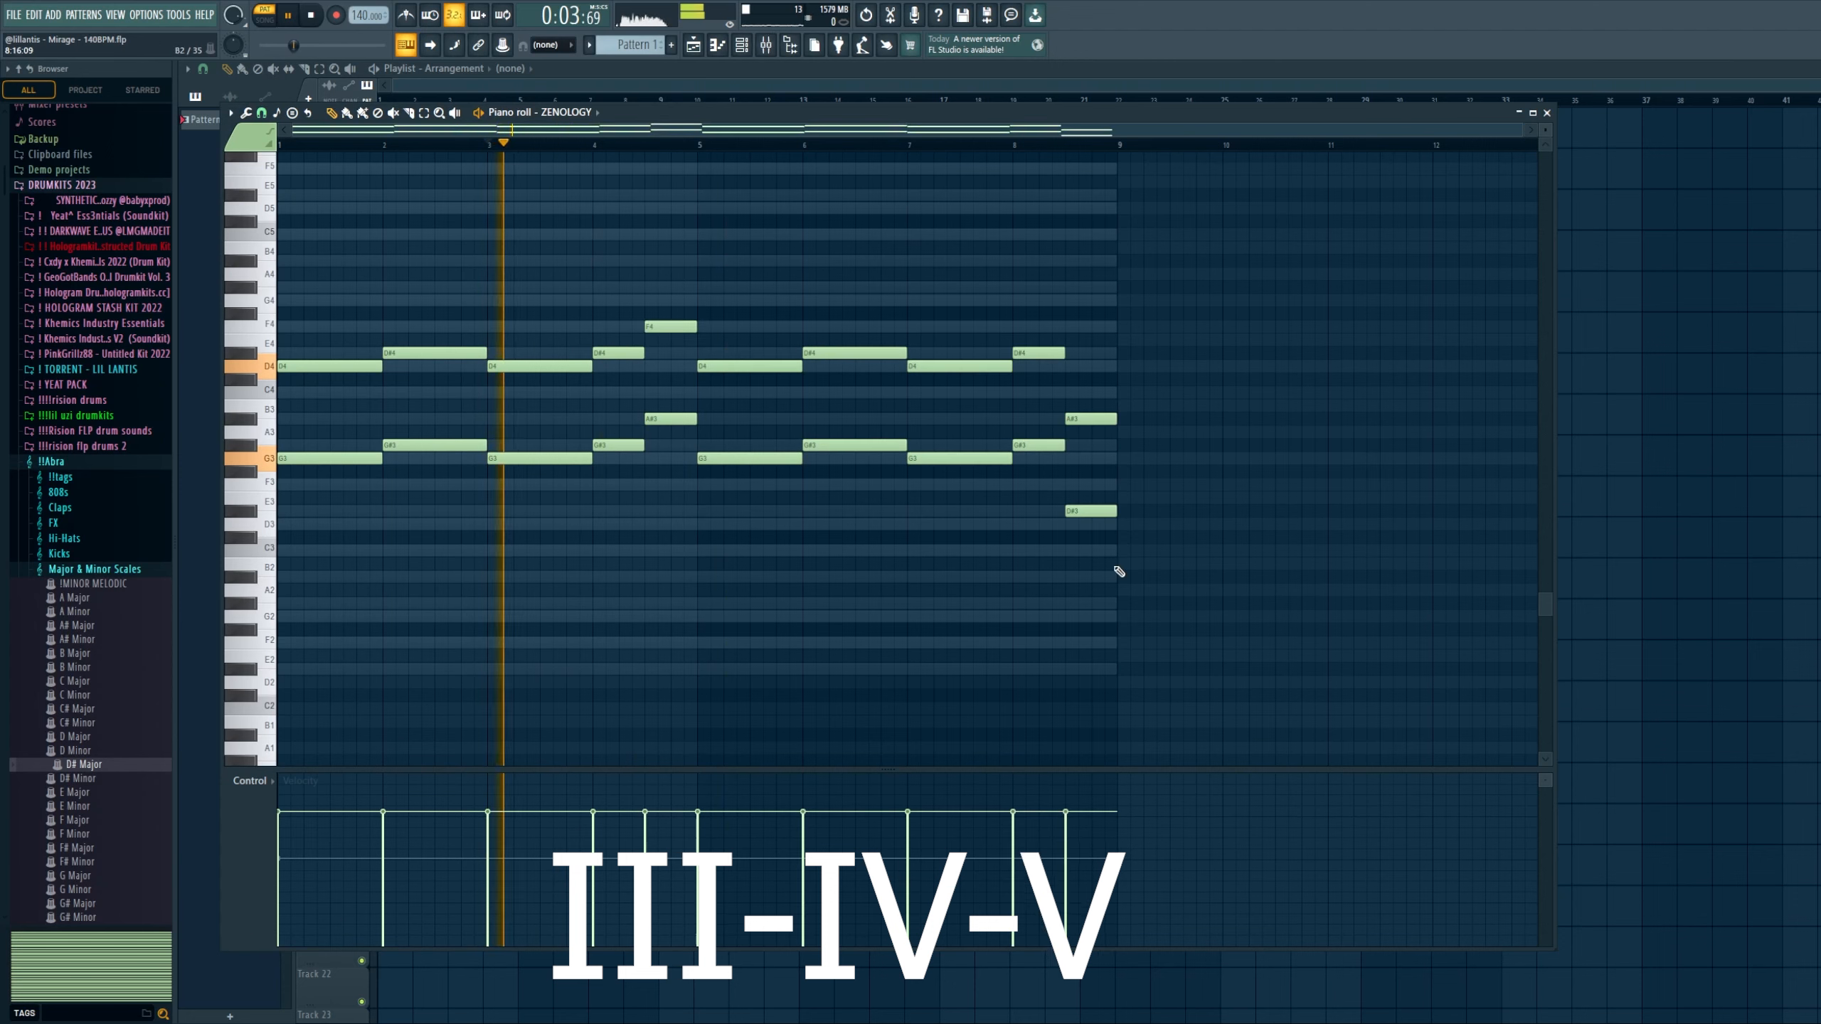
Step: Delete all notes from the piano roll and switch the scale guide to D# Minor
drag(1115, 571, 764, 274)
key(Delete)
key(ctrl+b)
right_click(762, 271)
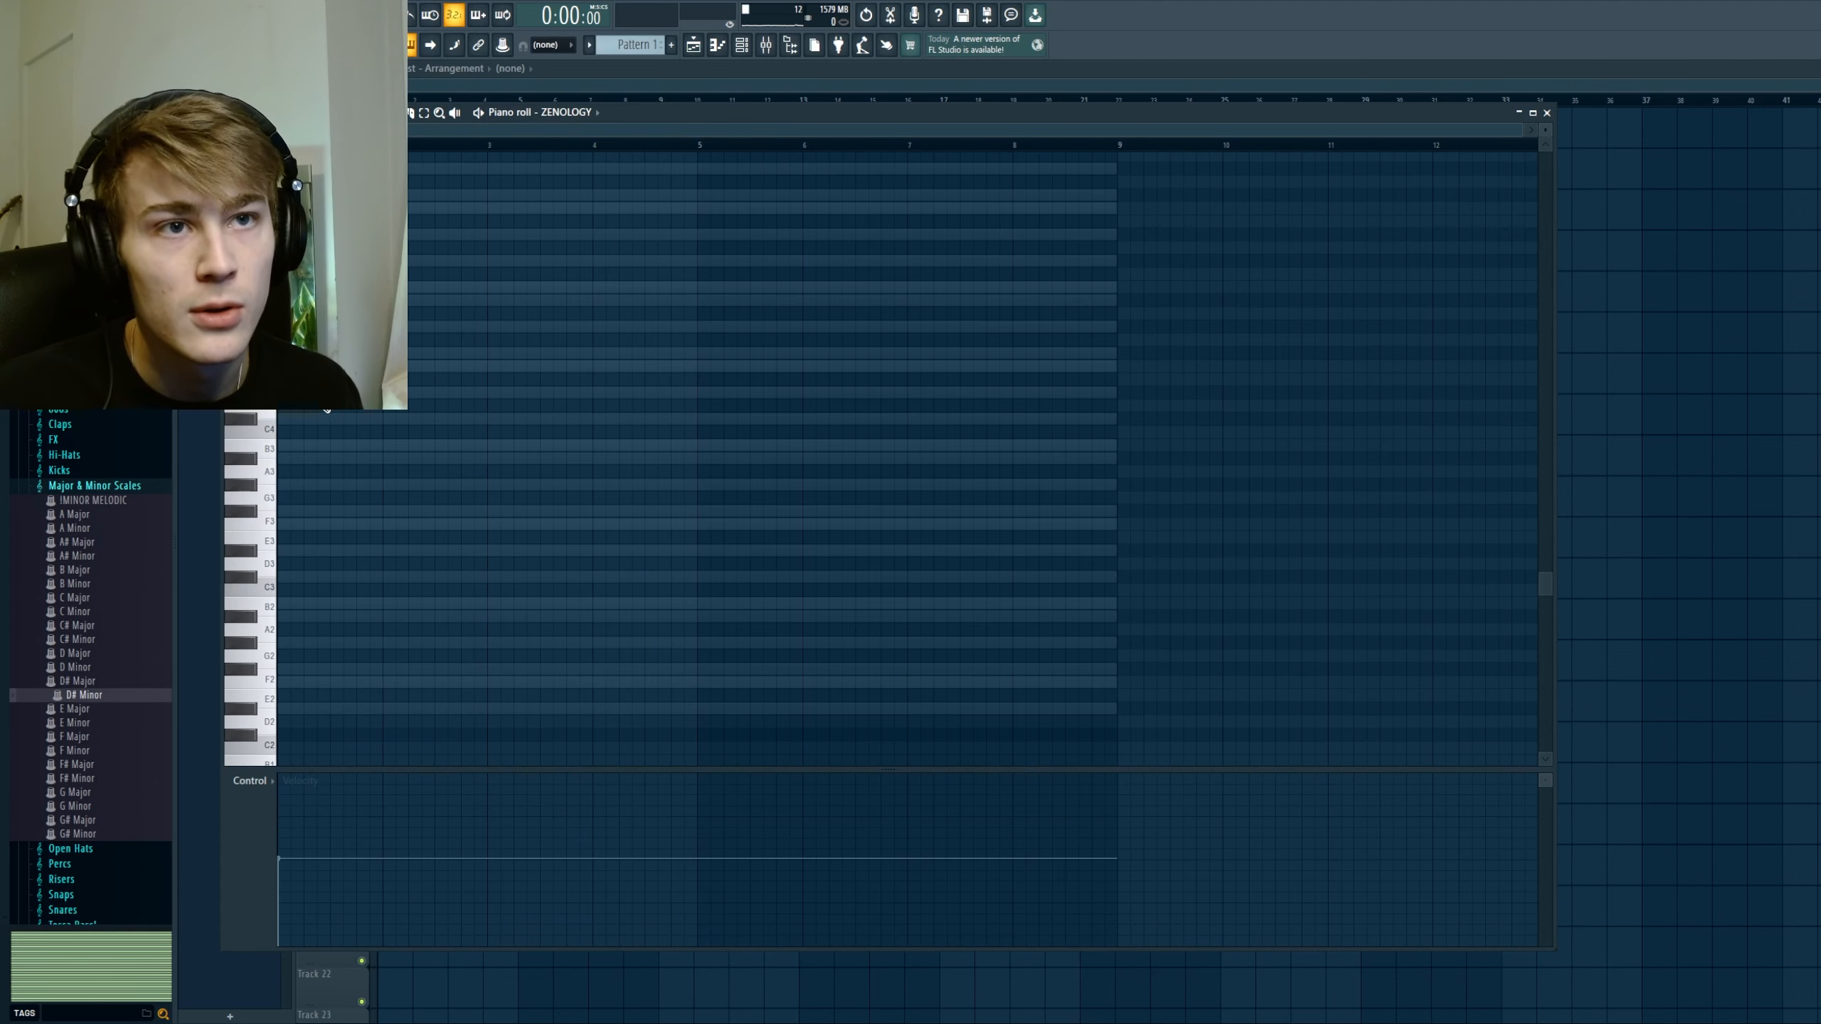
Step: Draw one-bar root notes D#4, F#4, B3 and C#4 in bars 1 to 4 for the i-III-VI-VII progression
scroll(326, 409, down, 3)
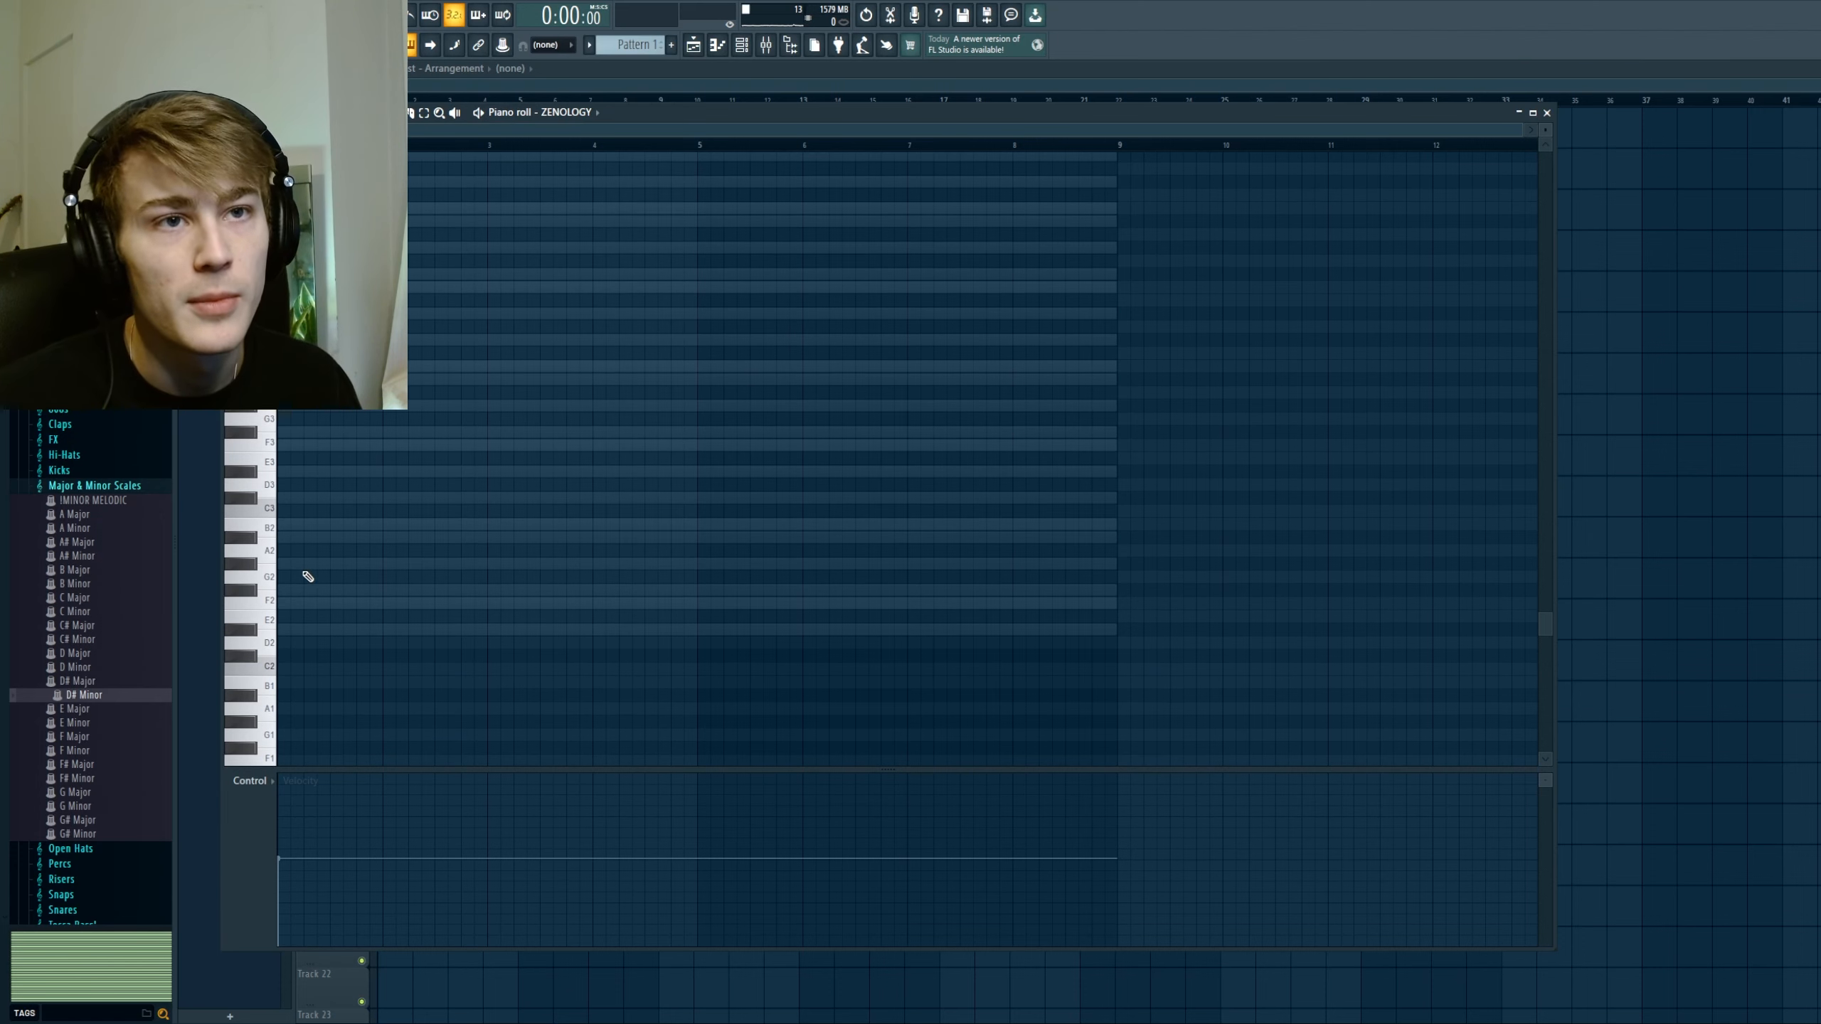
scroll(308, 577, up, 4)
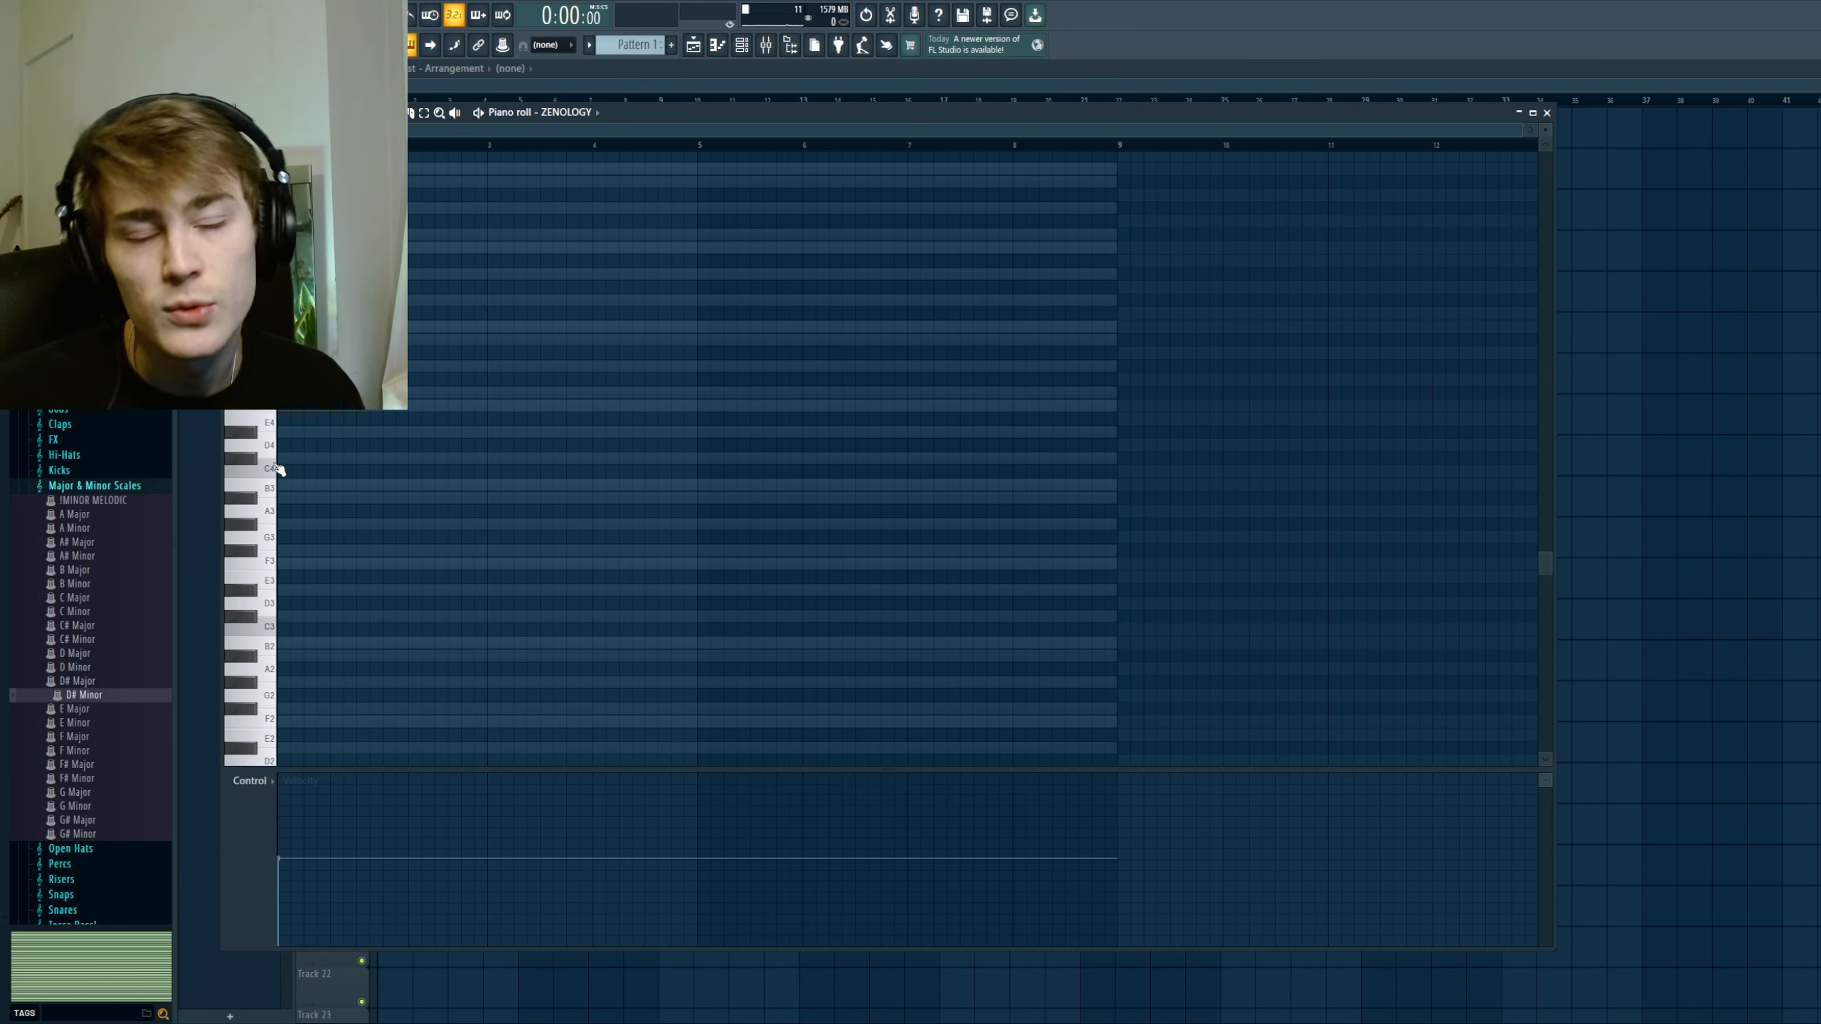
click(302, 432)
click(398, 393)
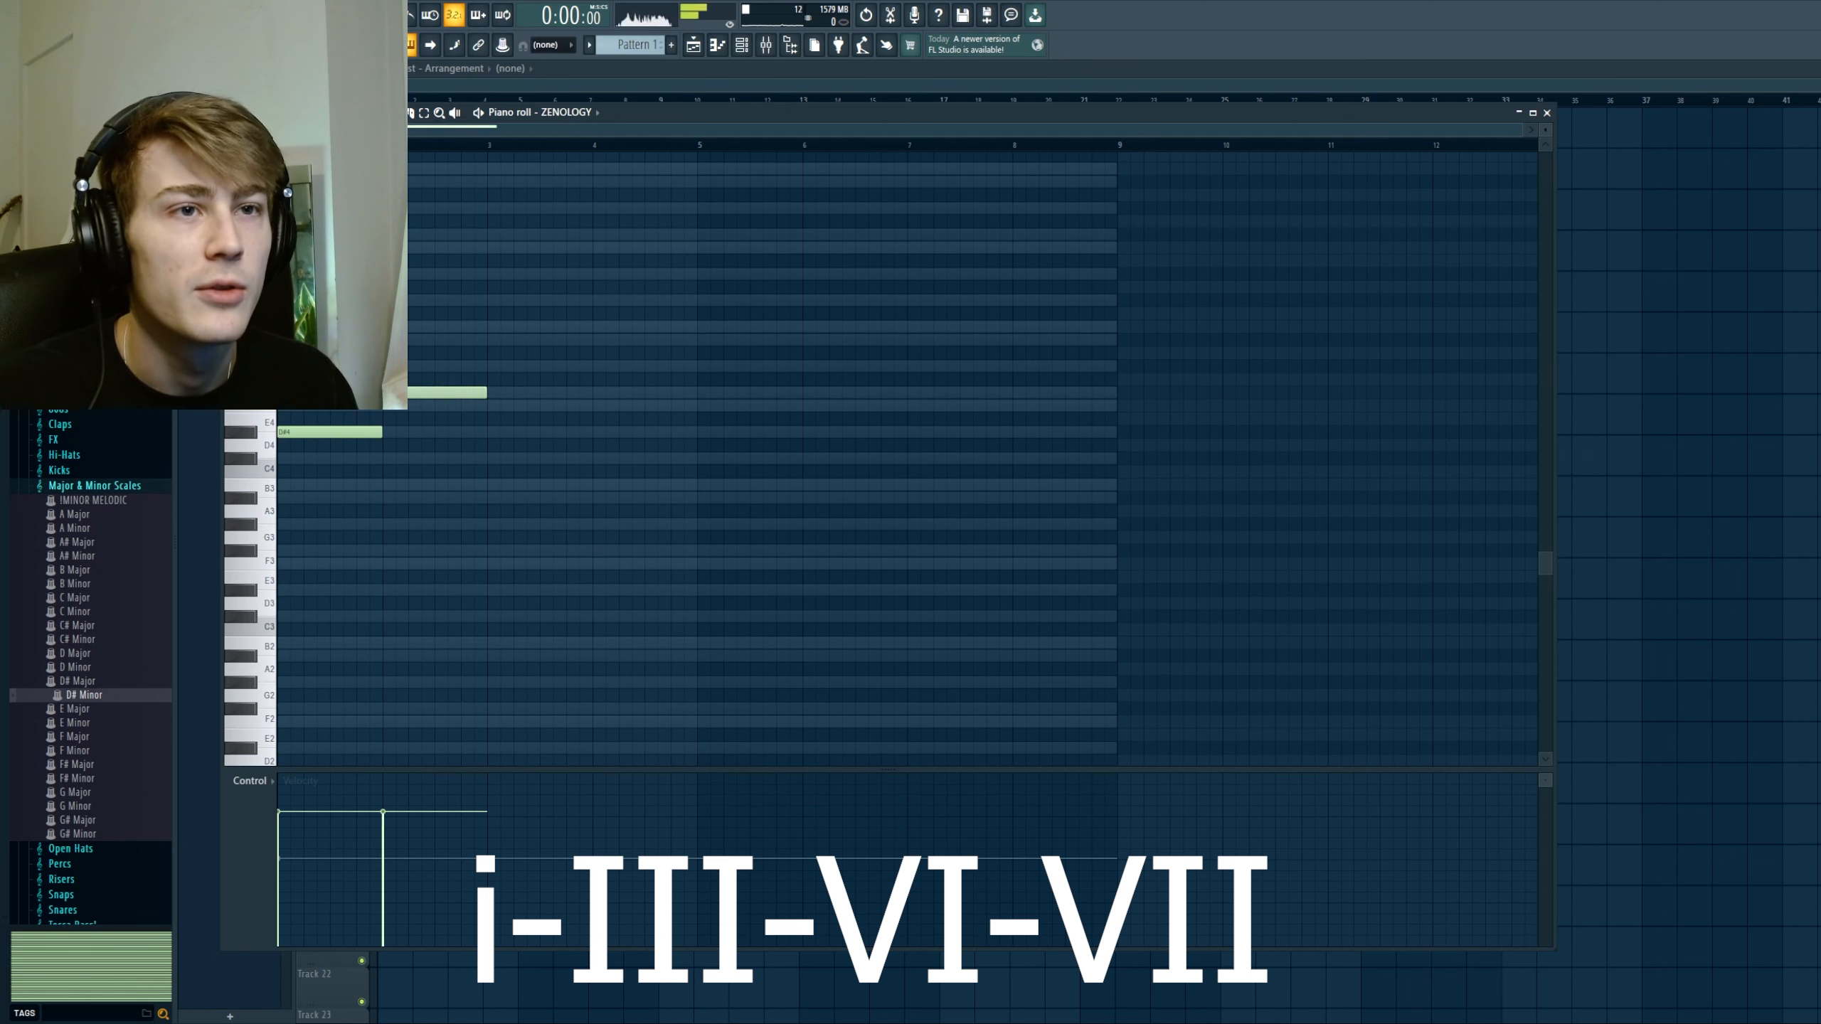
click(492, 485)
click(601, 458)
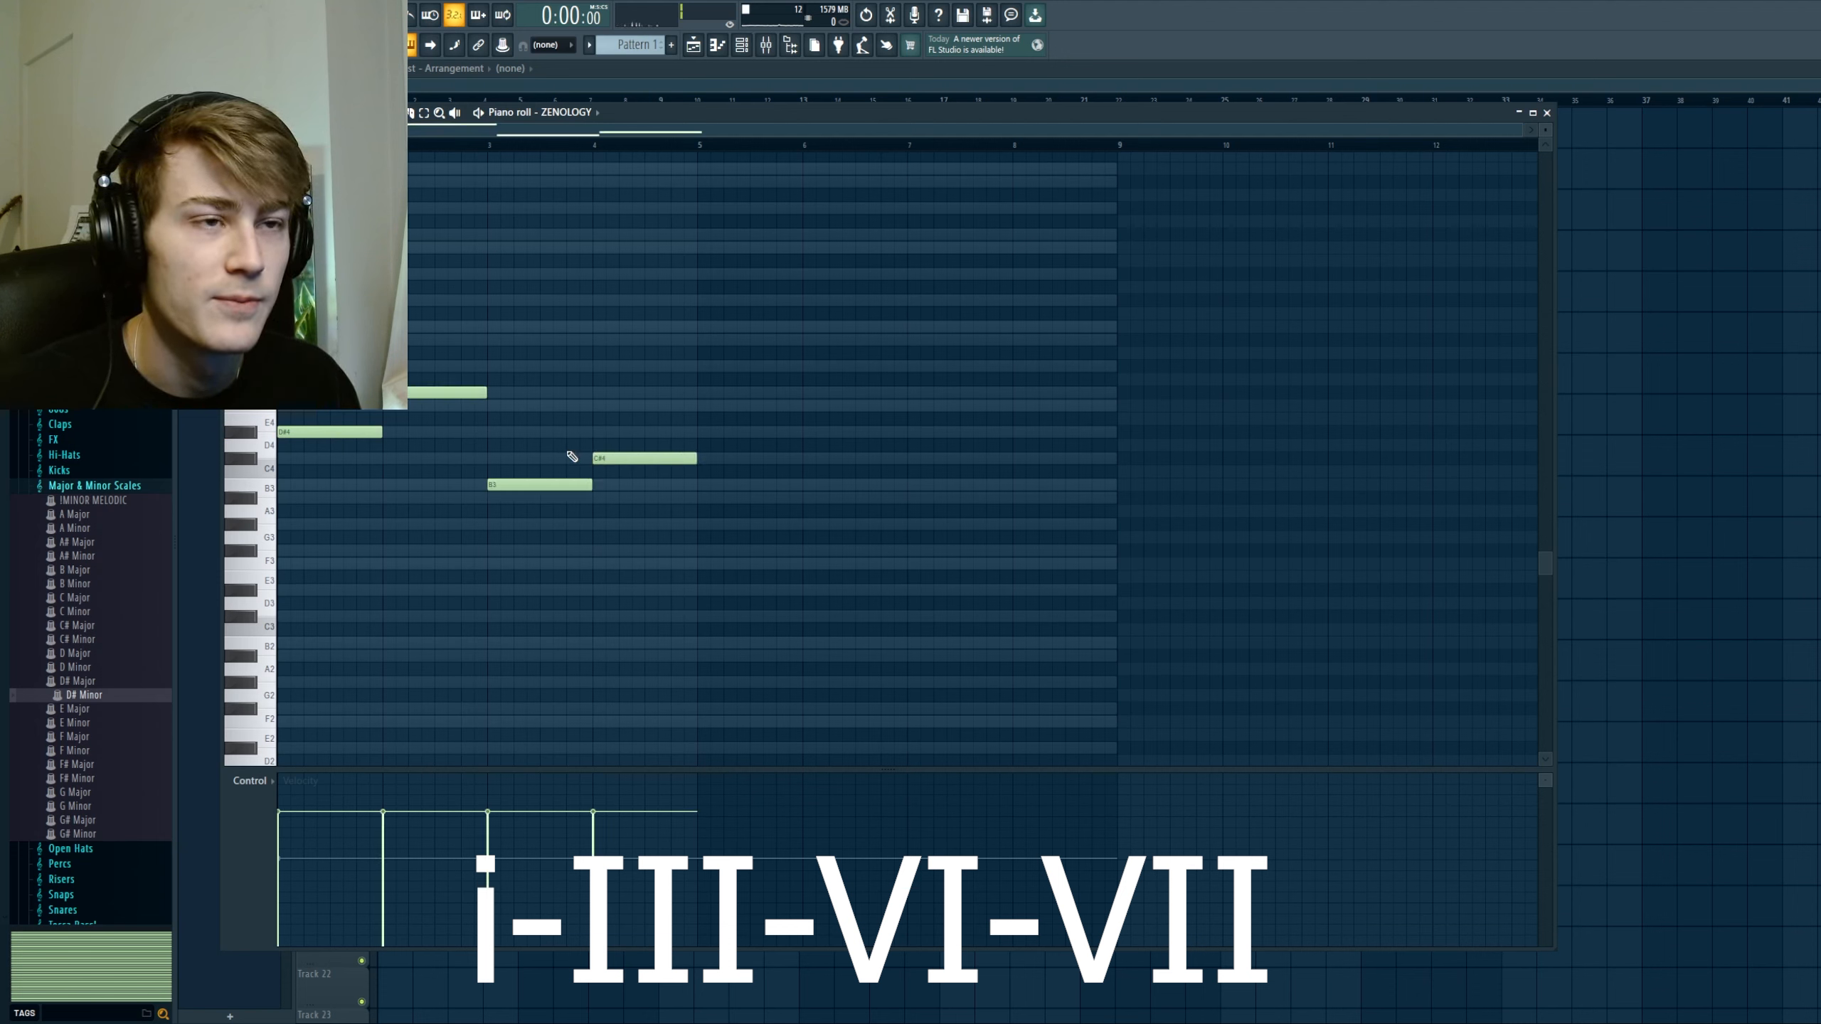
Step: Complete the four triads with fifths A#4, C#5, F#4, G#4 and thirds F#4, A#4, D#4, F4, and play back the progression
key(ctrl+a)
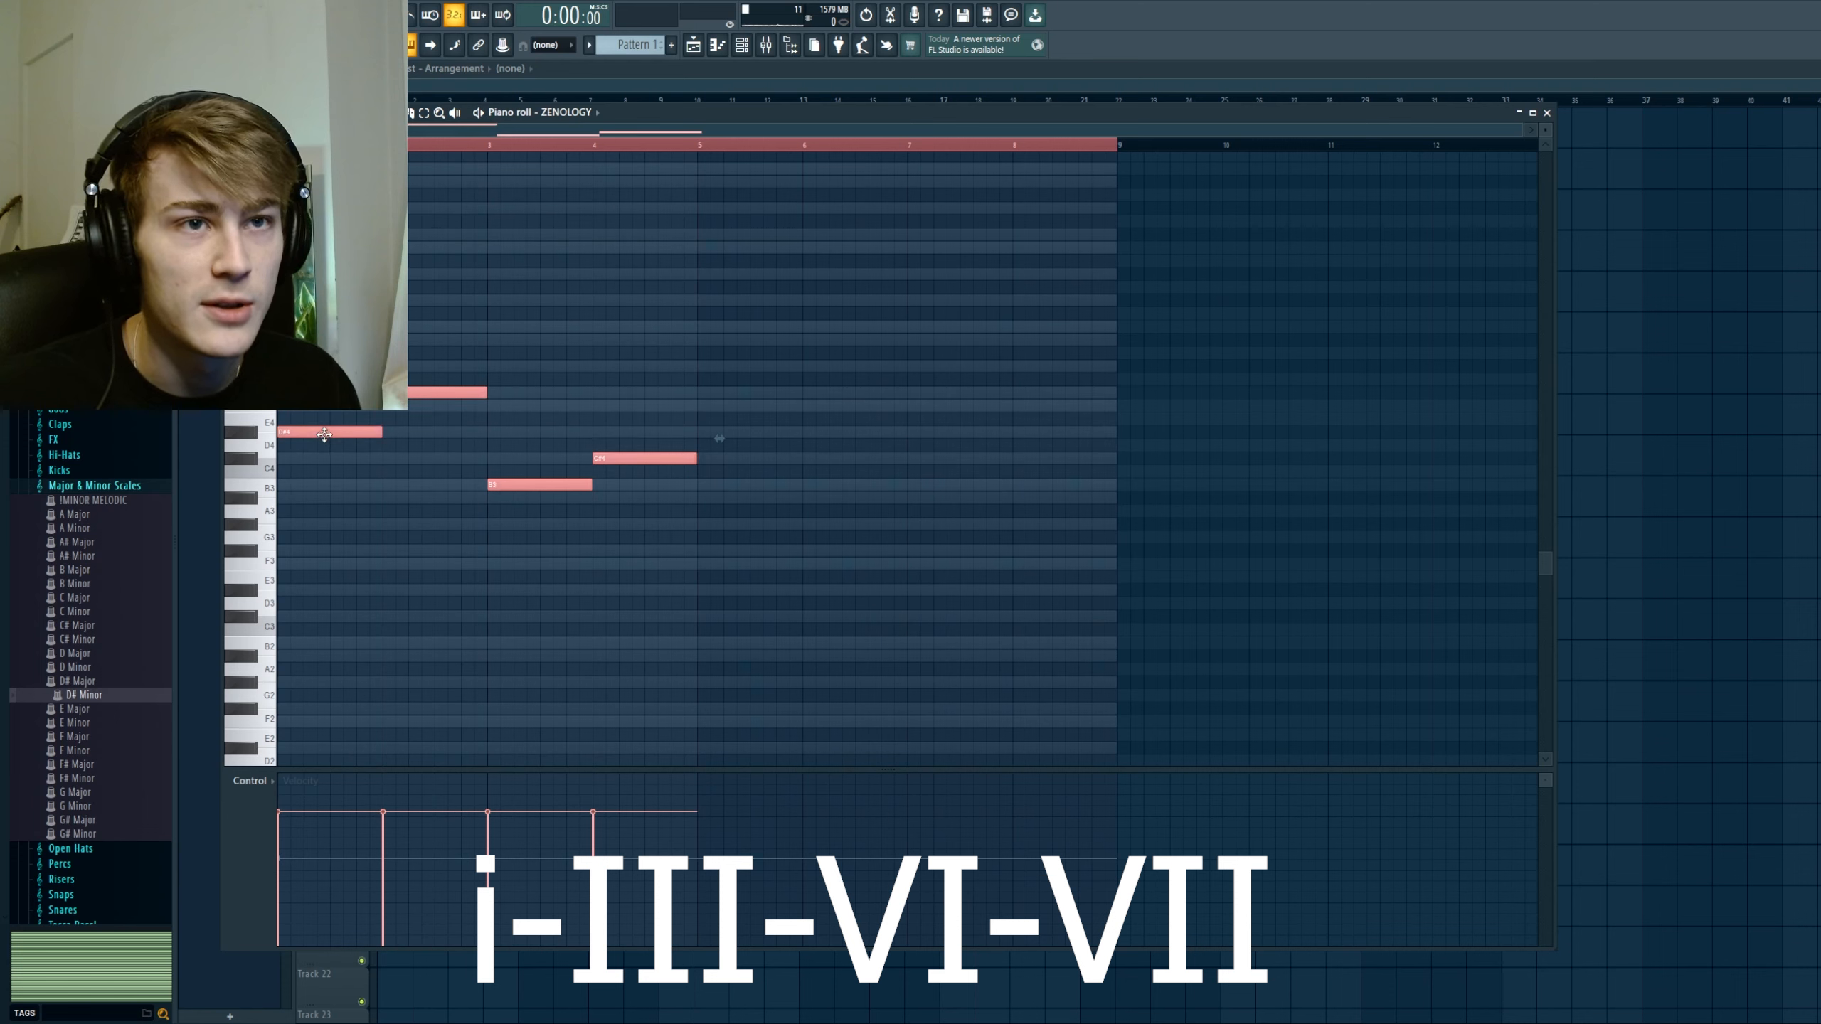
drag(324, 434, 391, 340)
ctrl+click(719, 346)
ctrl+click(719, 346)
click(496, 432)
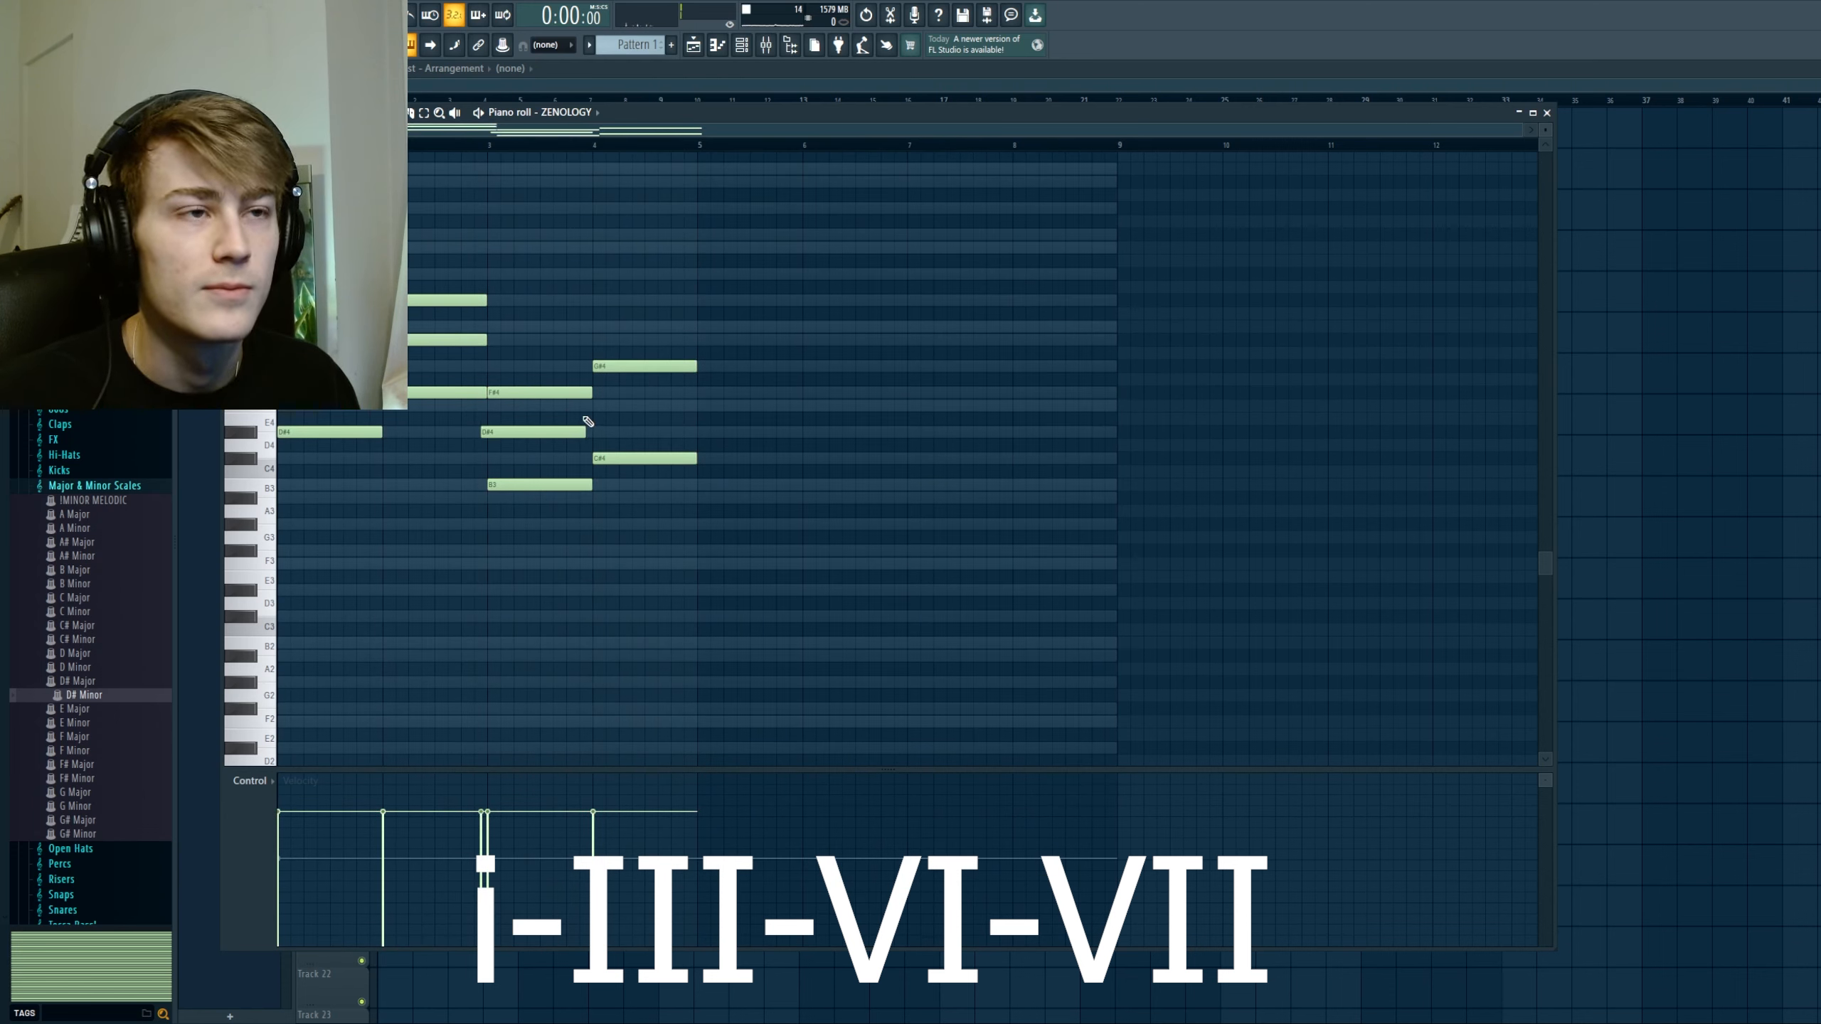
click(599, 406)
click(554, 435)
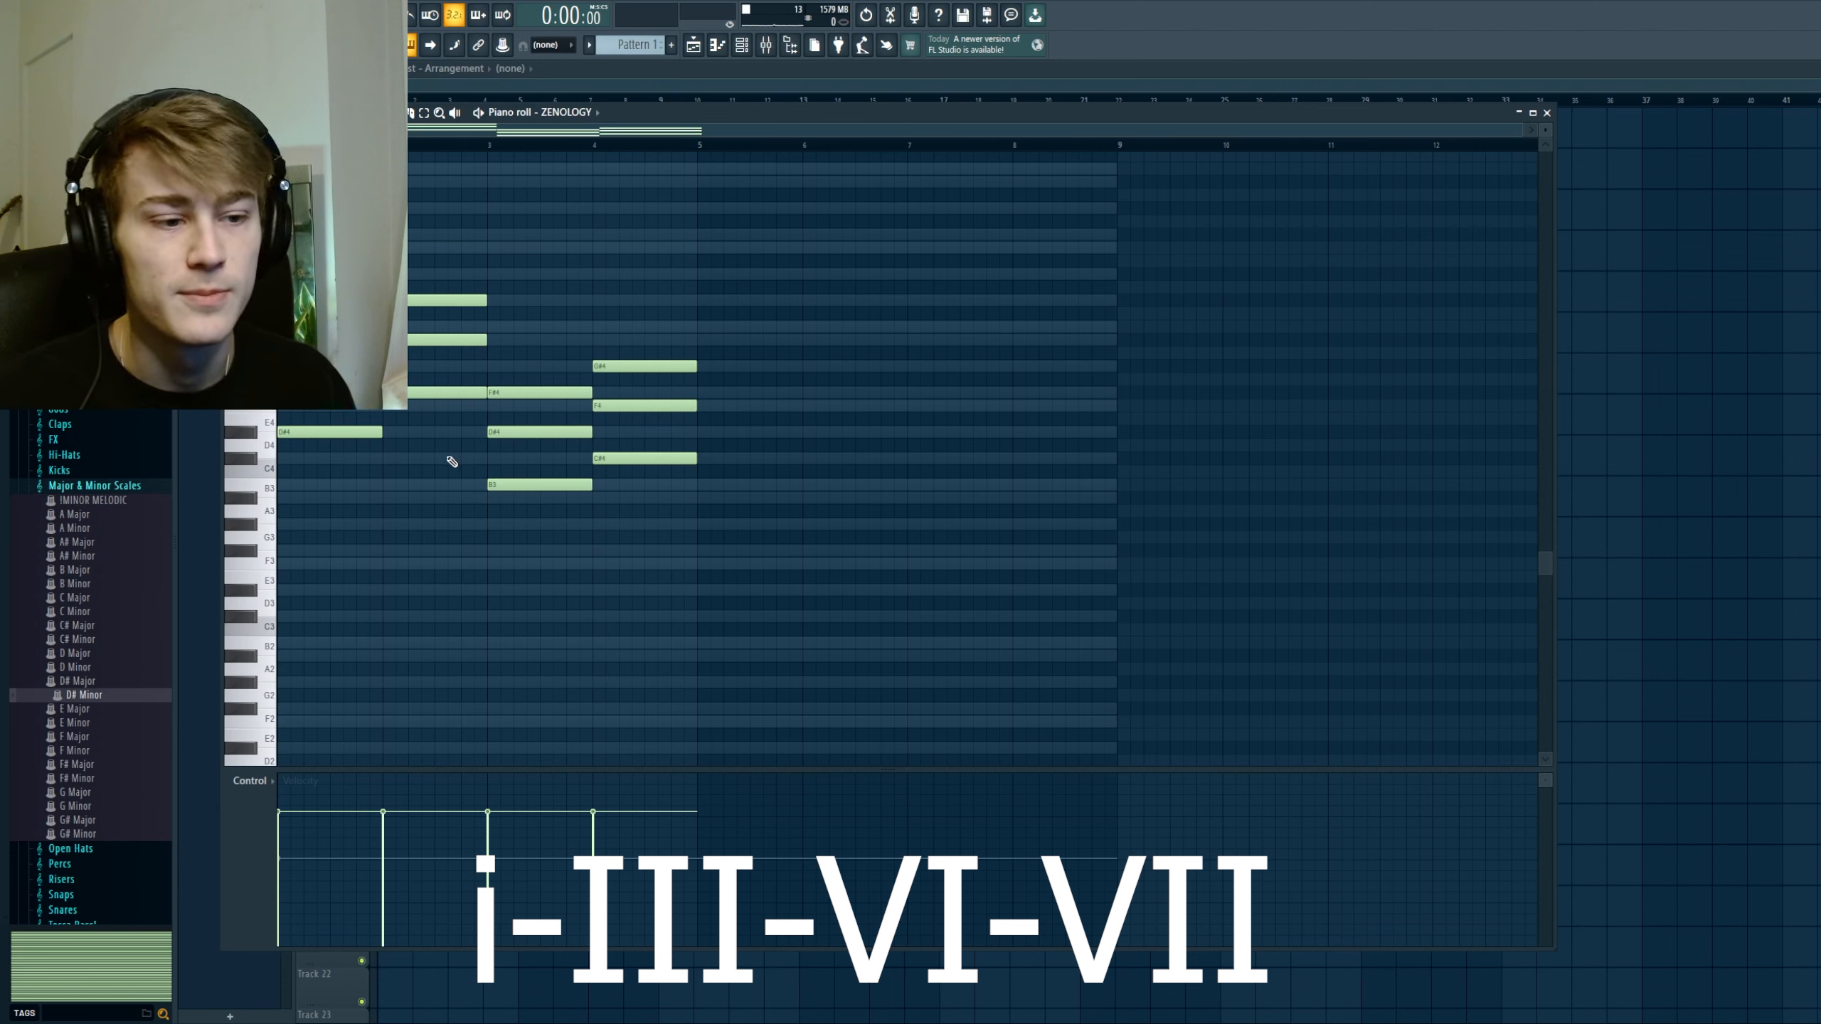
key(space)
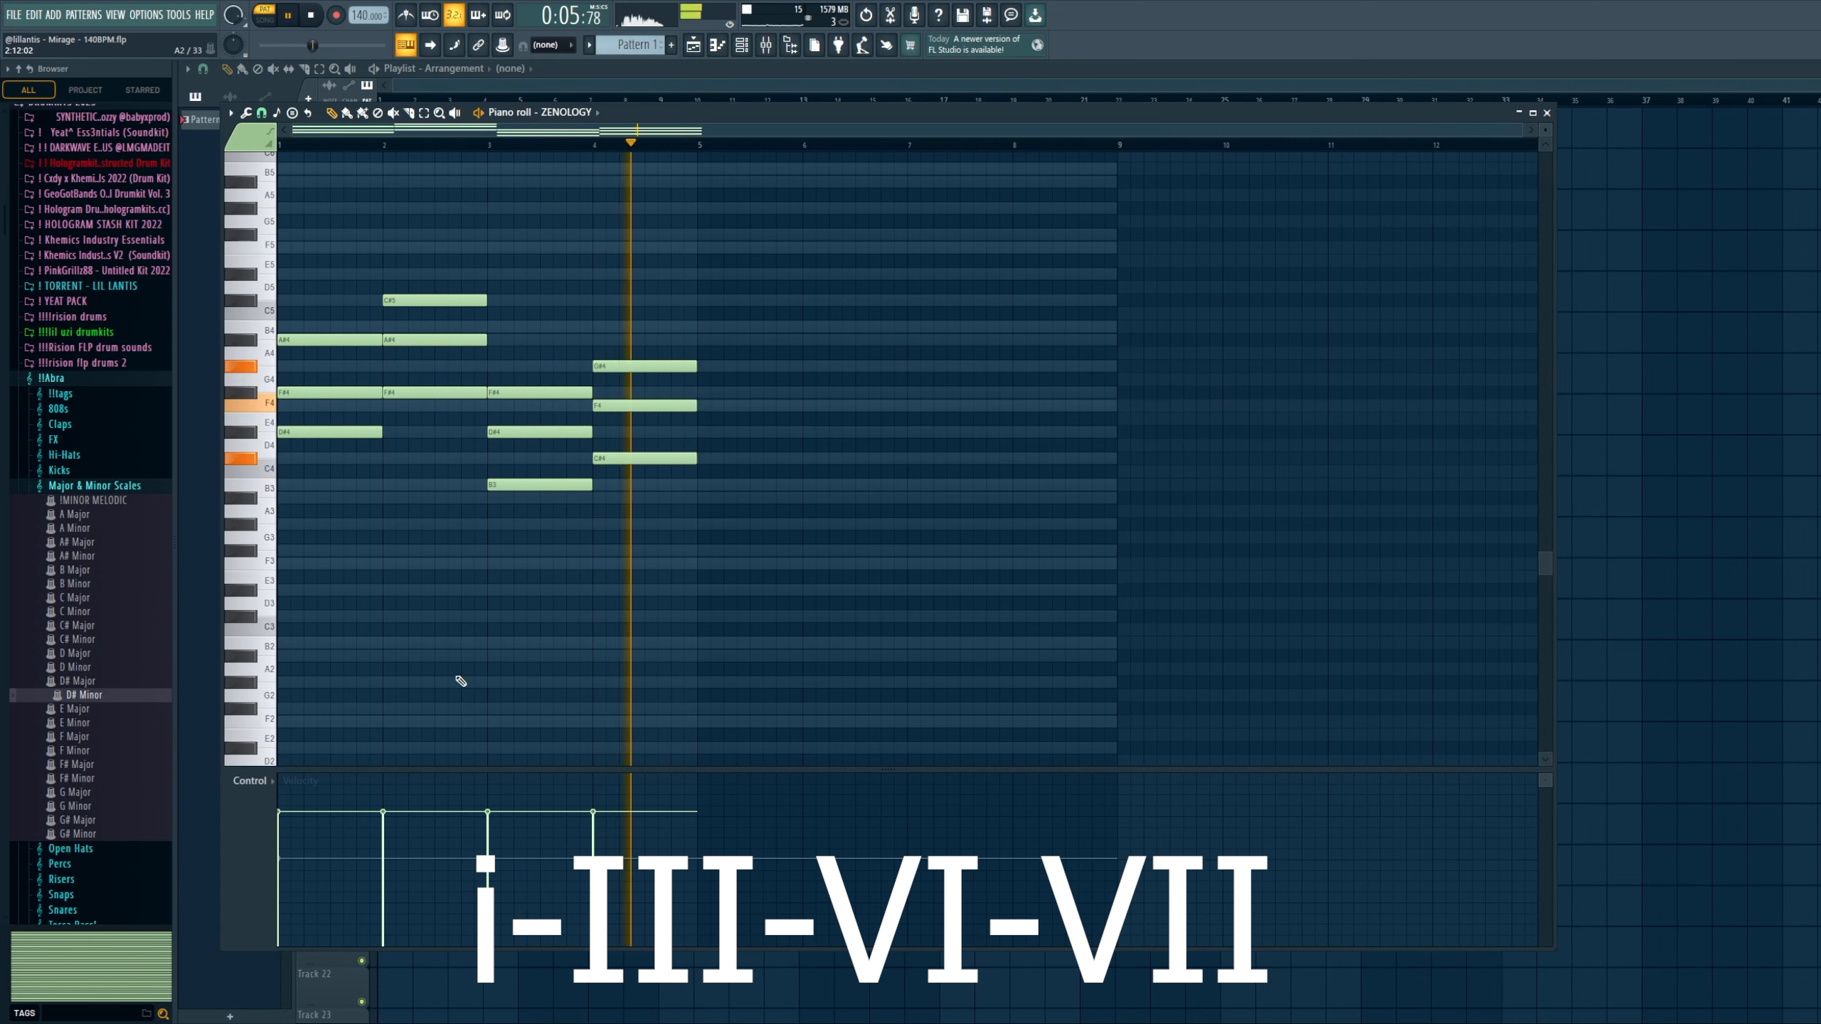
key(space)
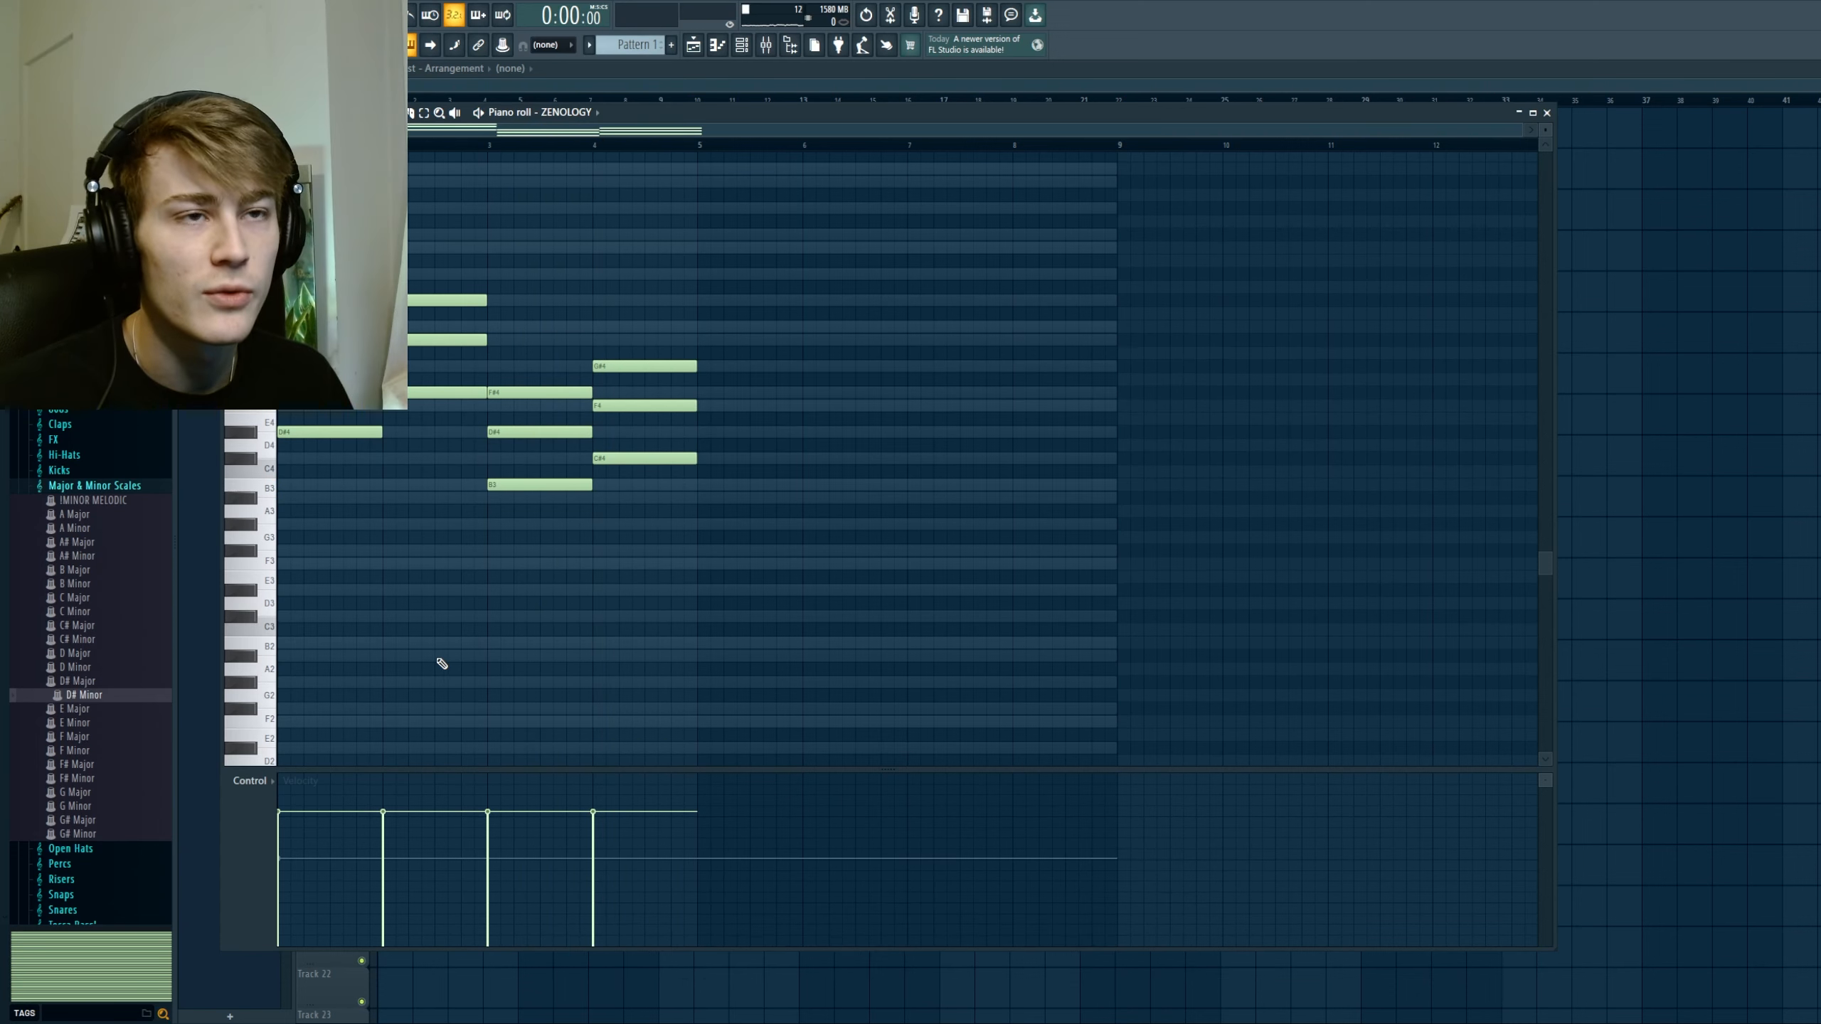
Step: Try copying the four root notes down one octave as bass notes, and delete the copies
scroll(437, 660, up, 2)
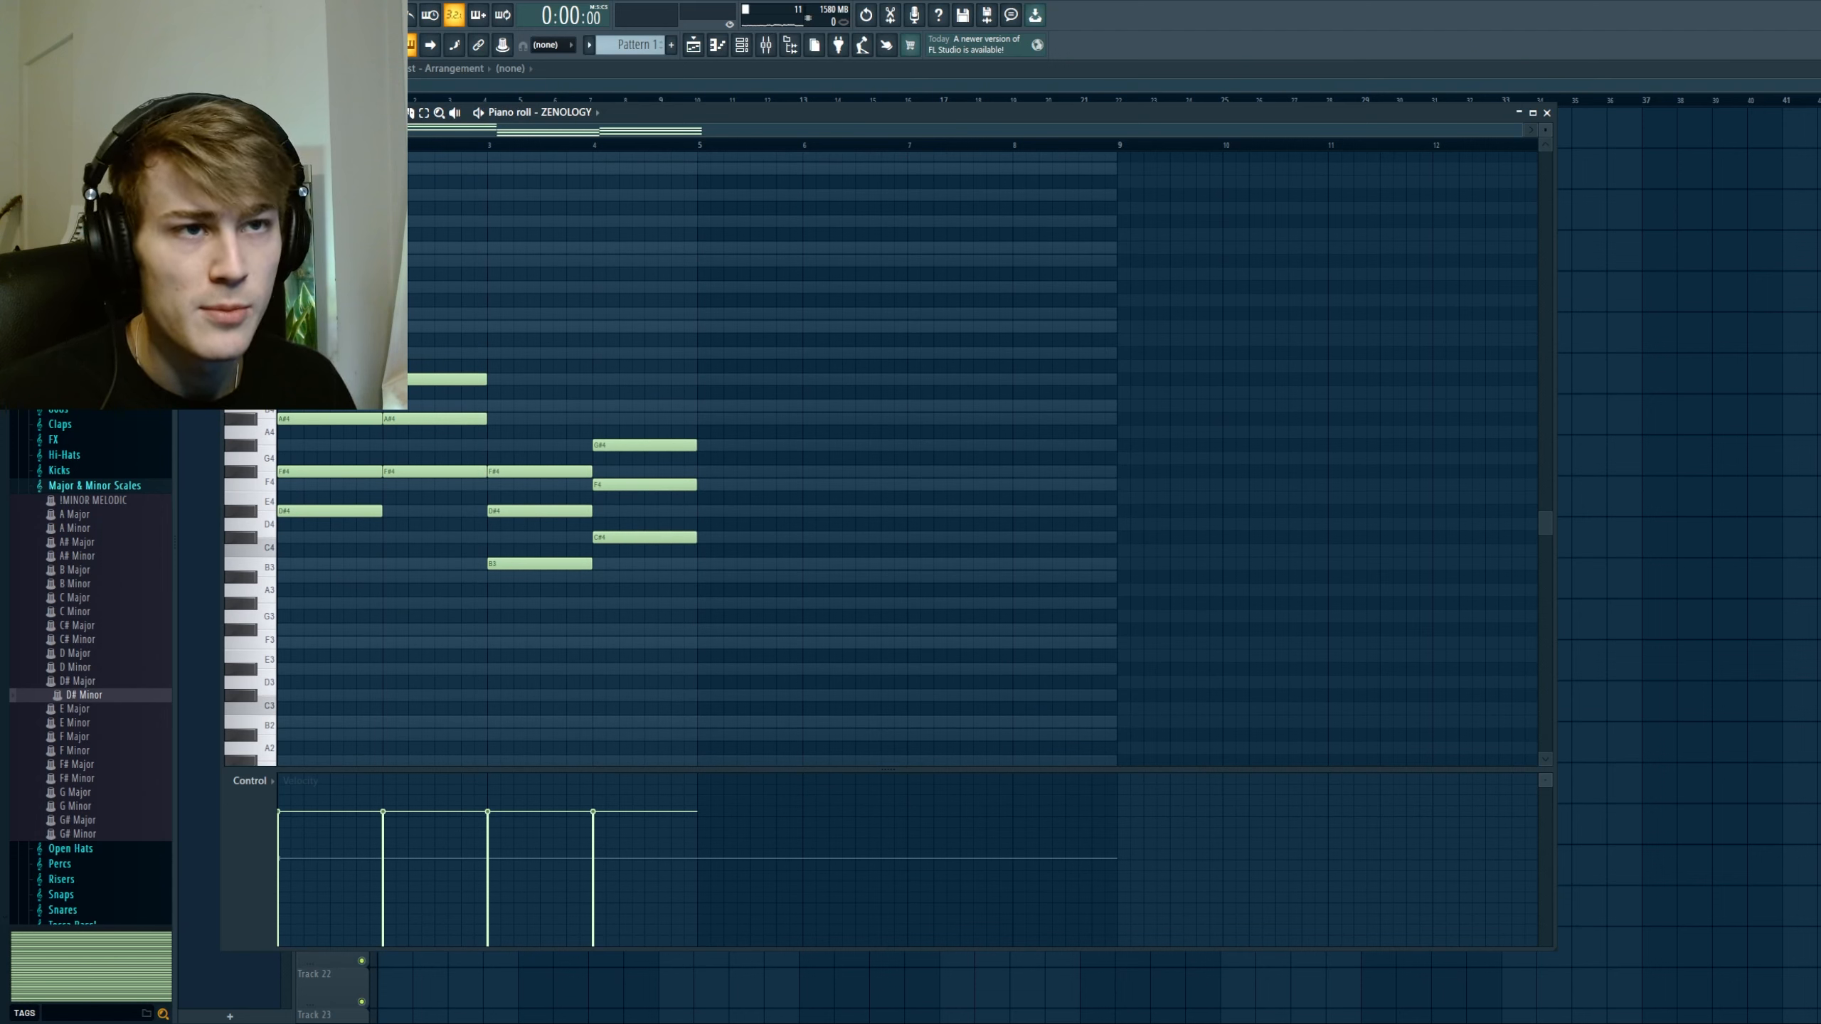
ctrl+click(405, 472)
ctrl+click(341, 511)
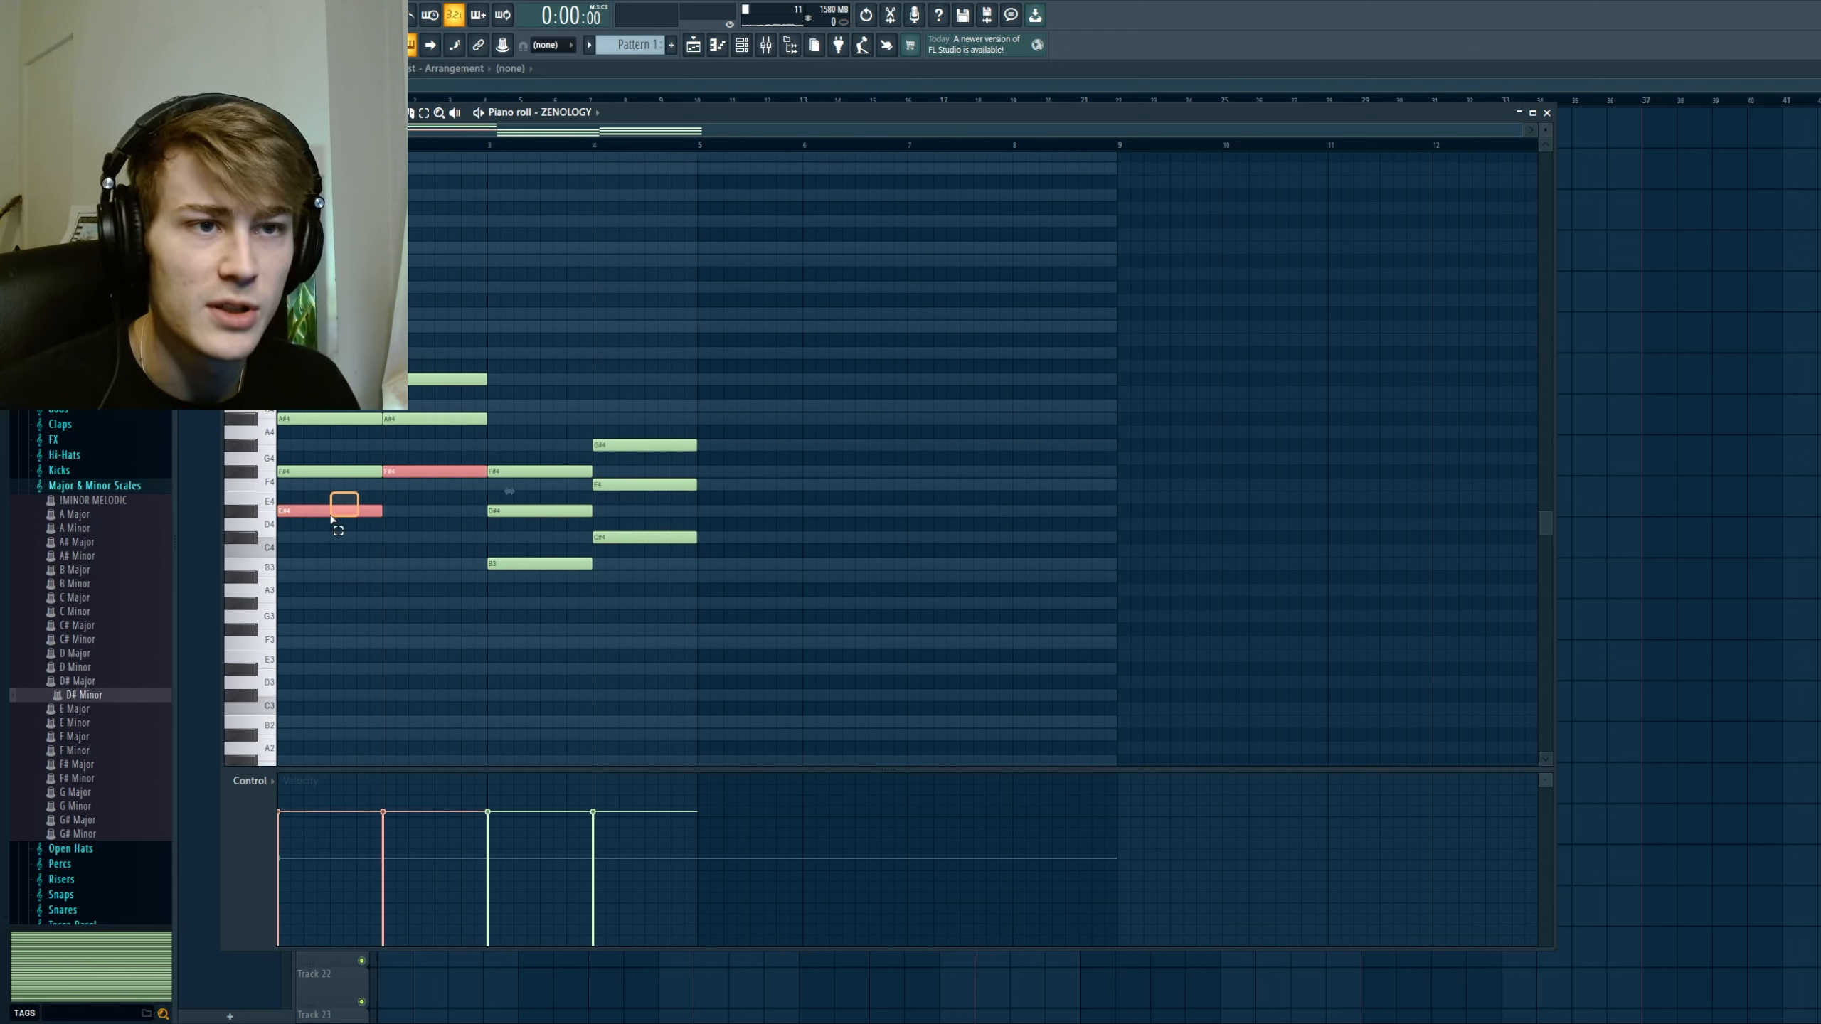
ctrl+click(516, 564)
ctrl+click(626, 538)
key(ctrl+c)
key(ctrl+v)
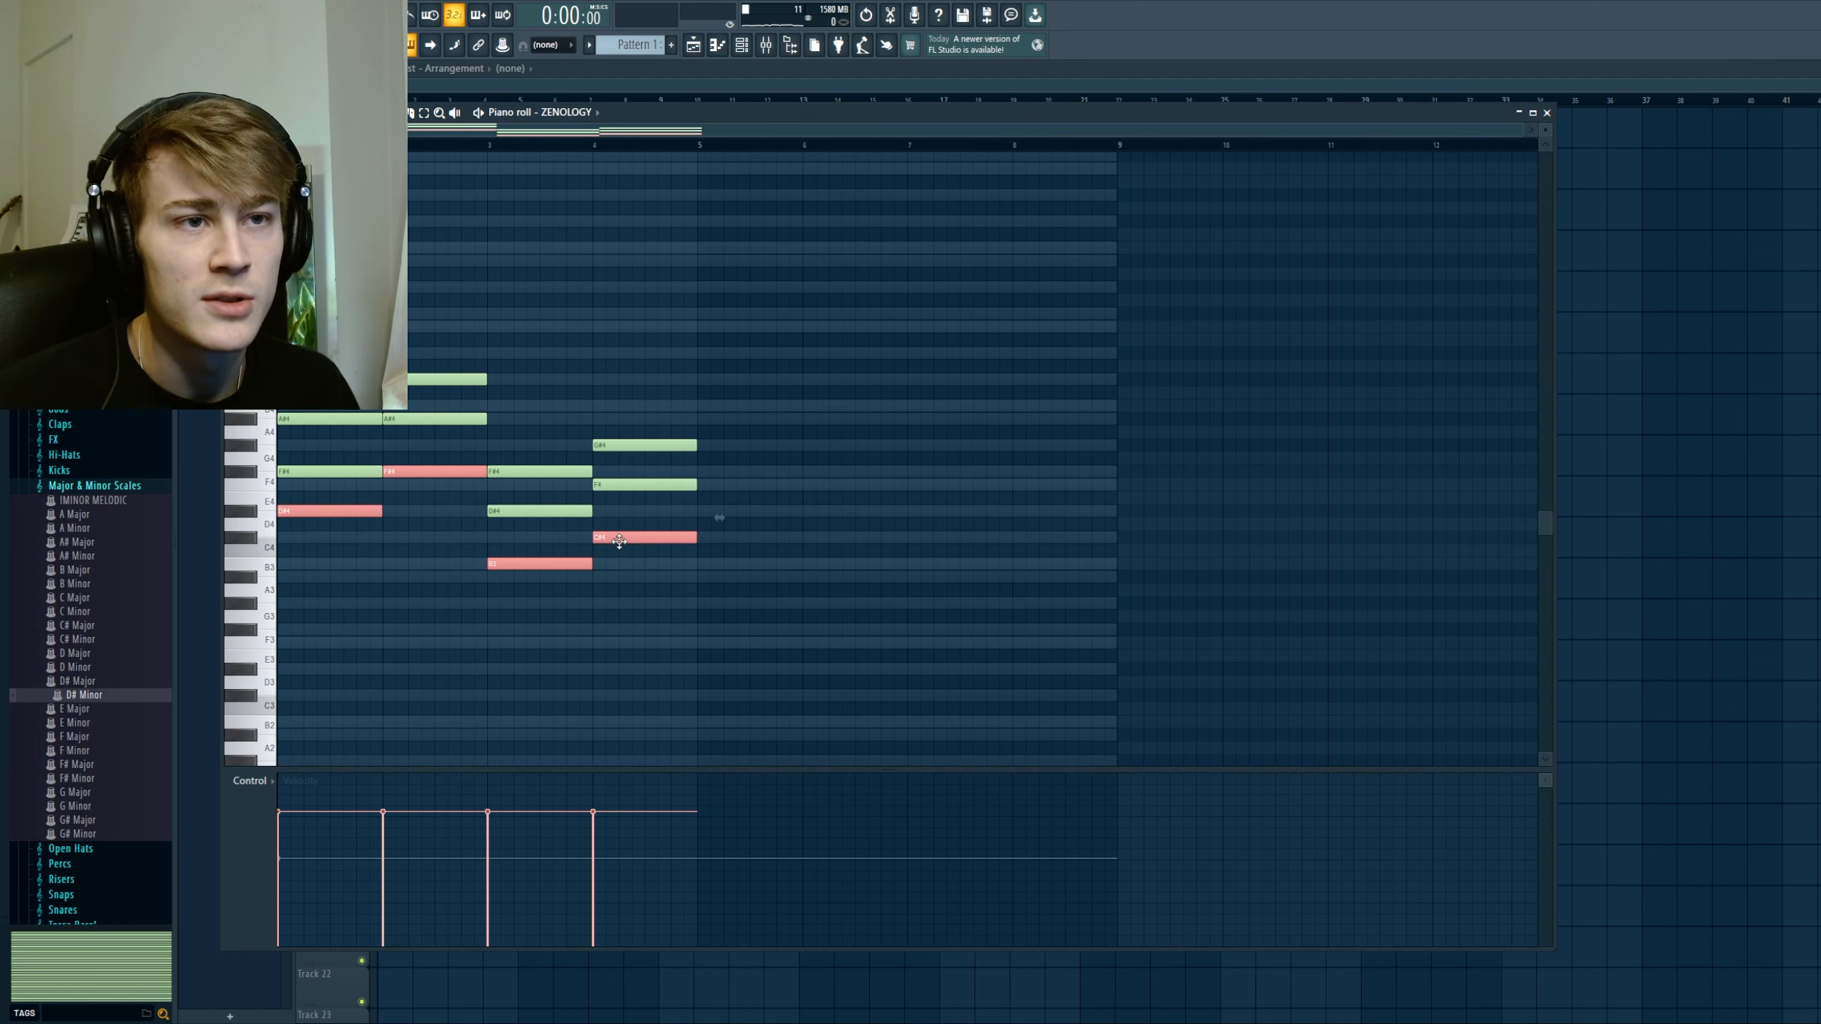
key(ctrl+Down)
scroll(512, 626, down, 2)
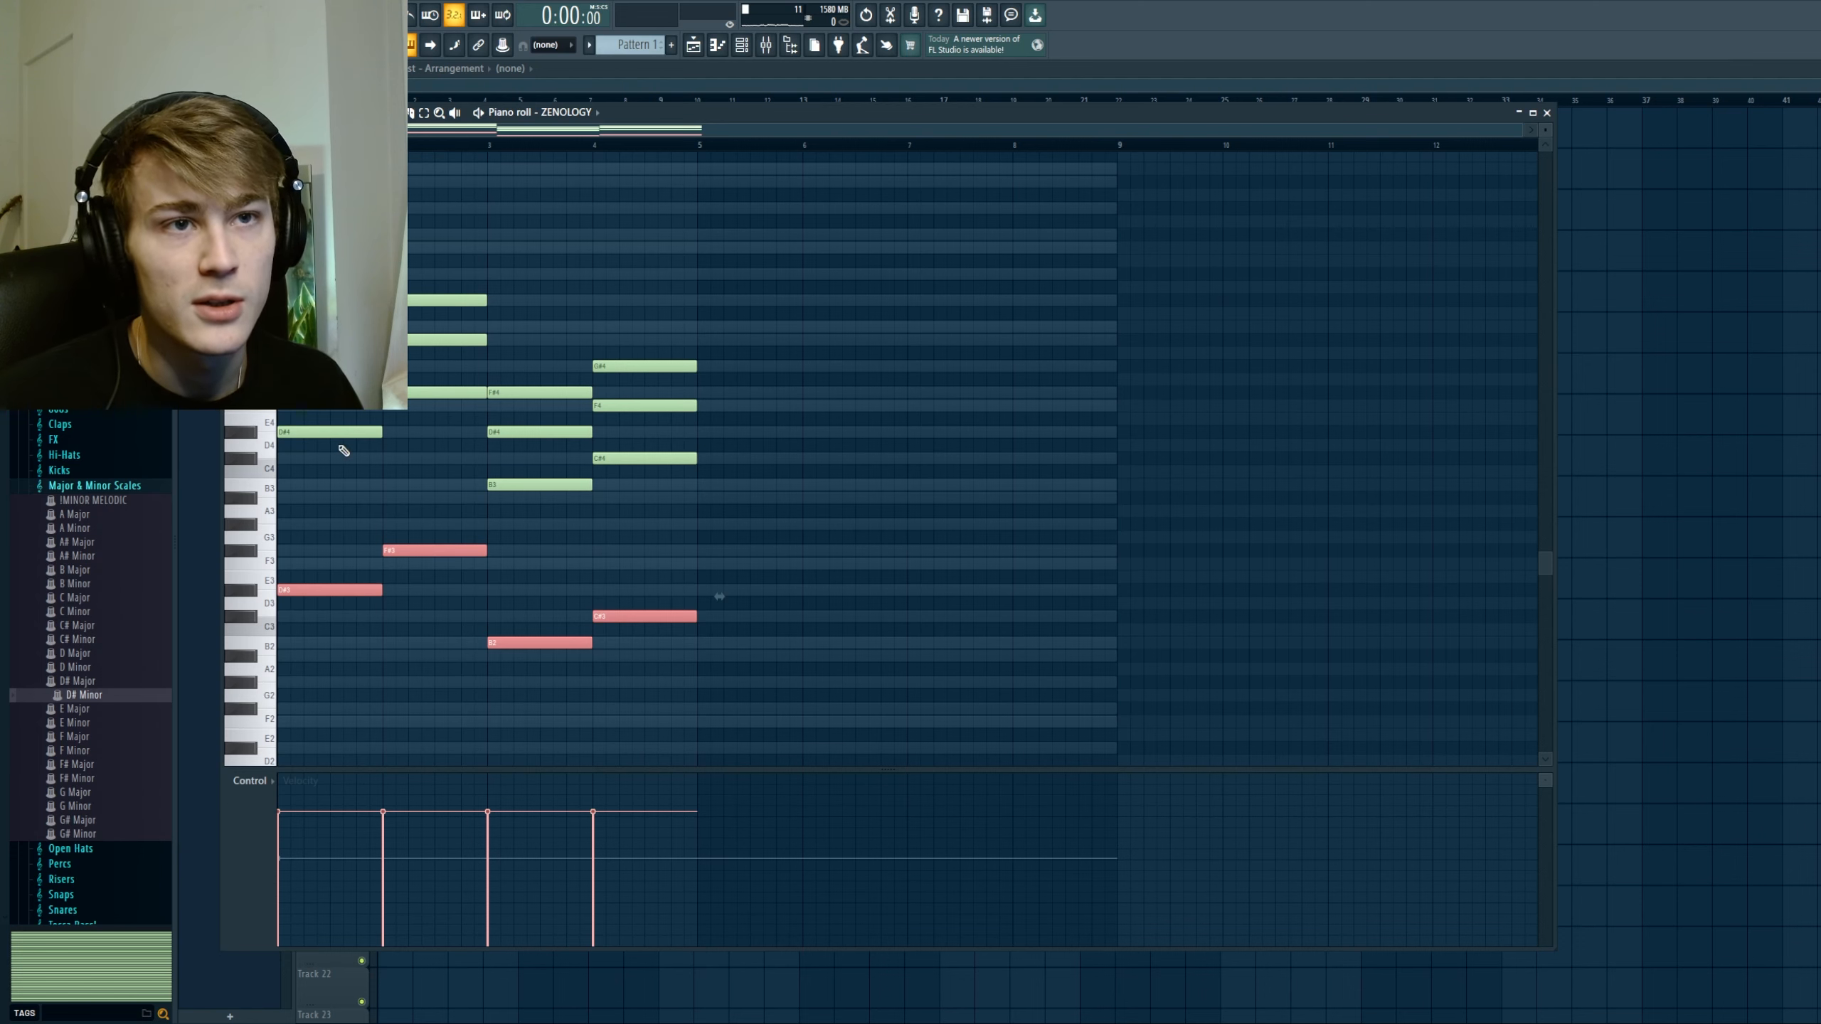
scroll(719, 596, up, 1)
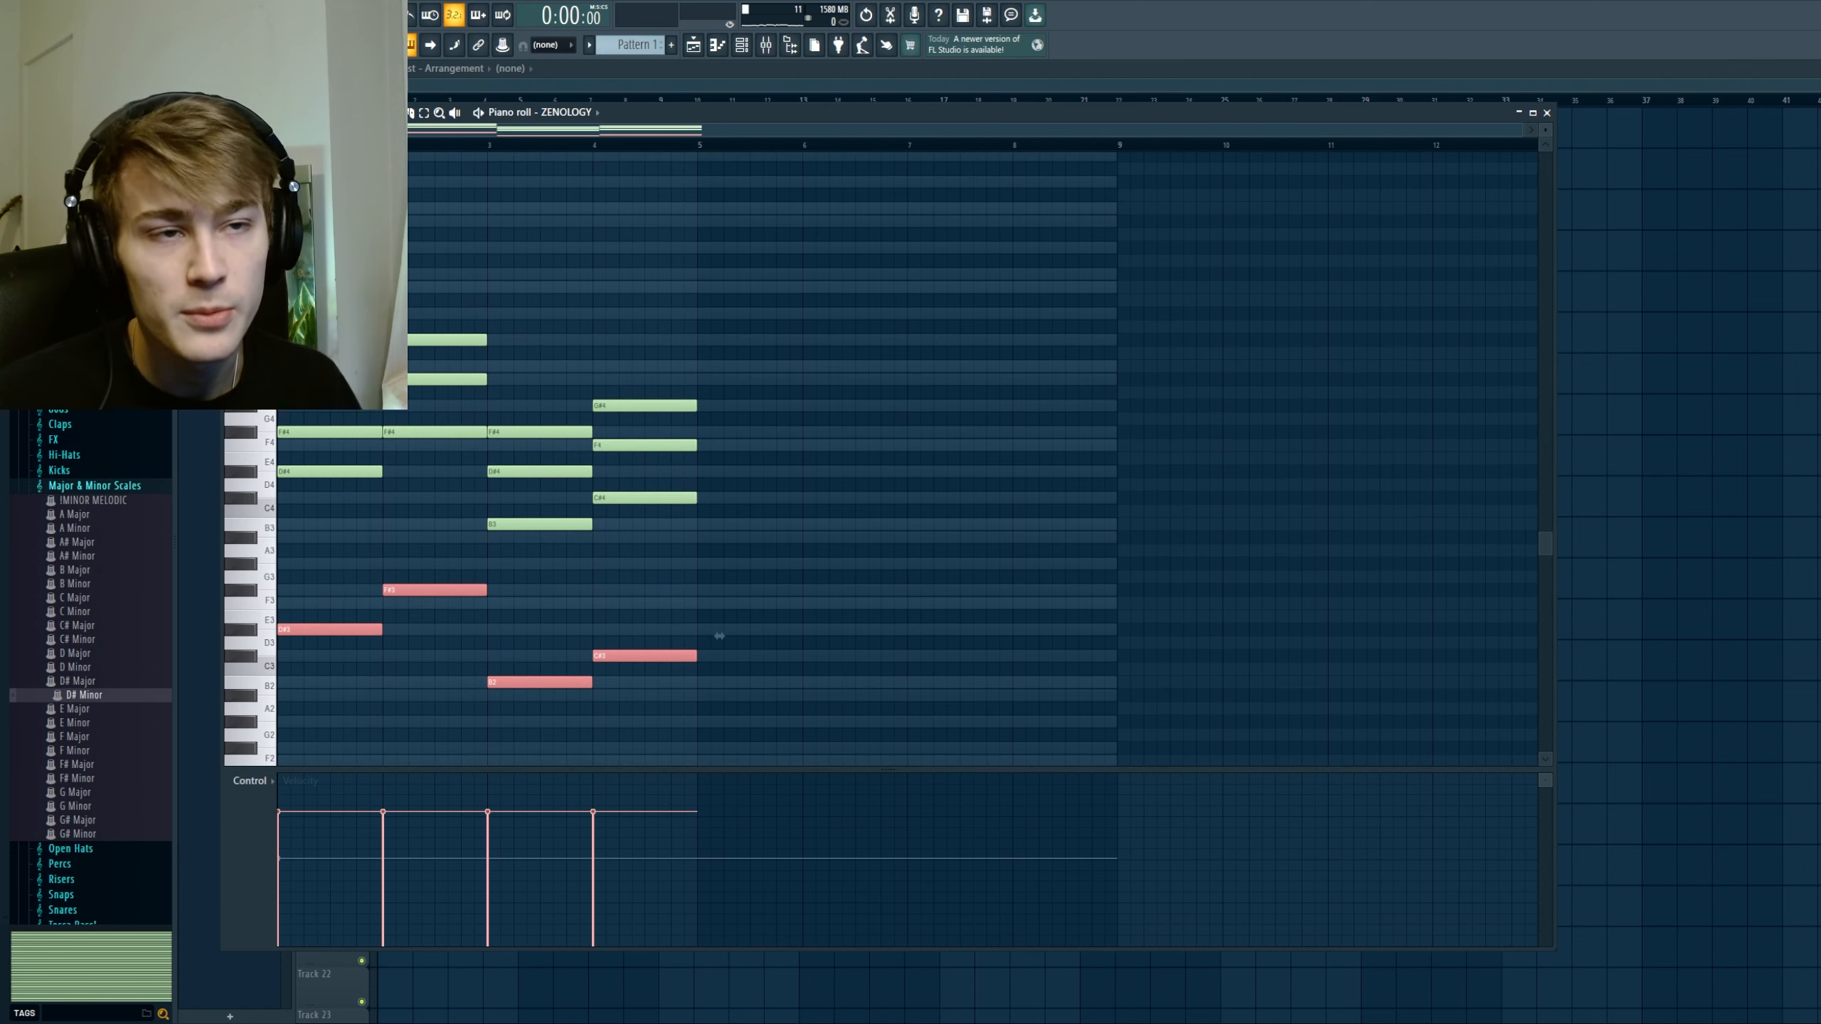
key(Delete)
ctrl+shift+click(349, 430)
ctrl+shift+click(423, 382)
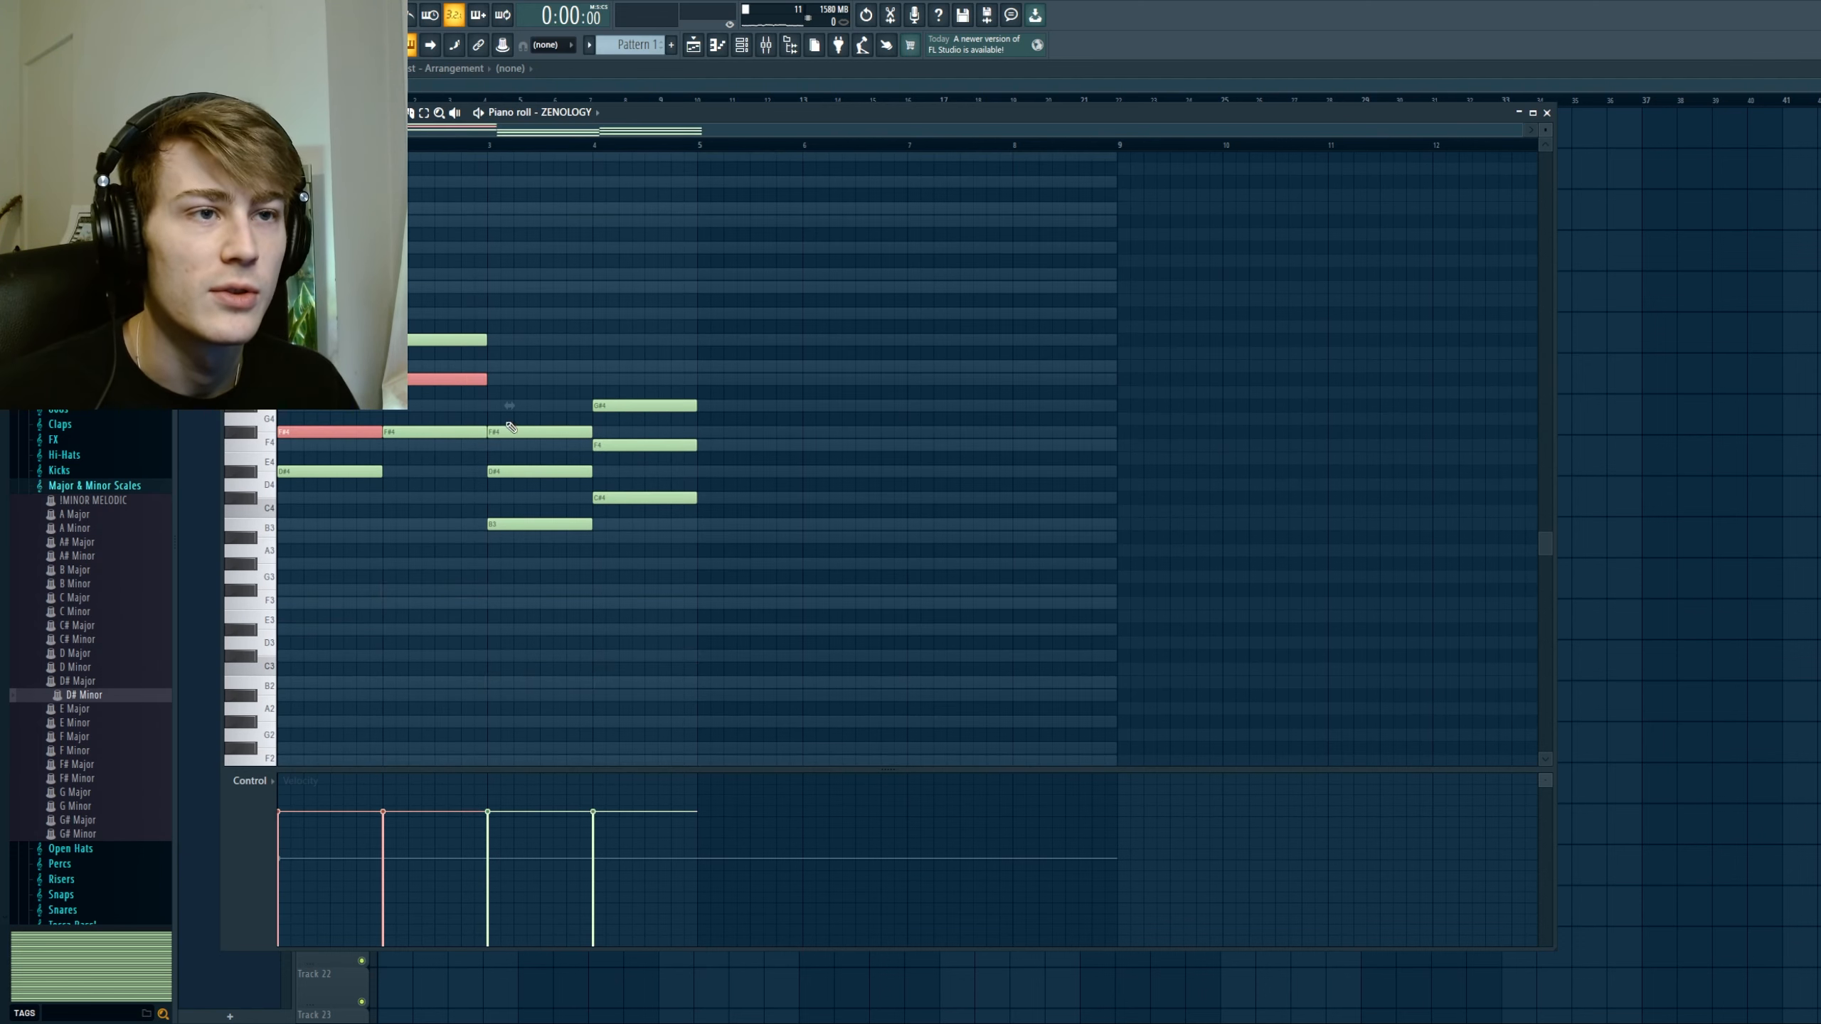
ctrl+shift+click(549, 471)
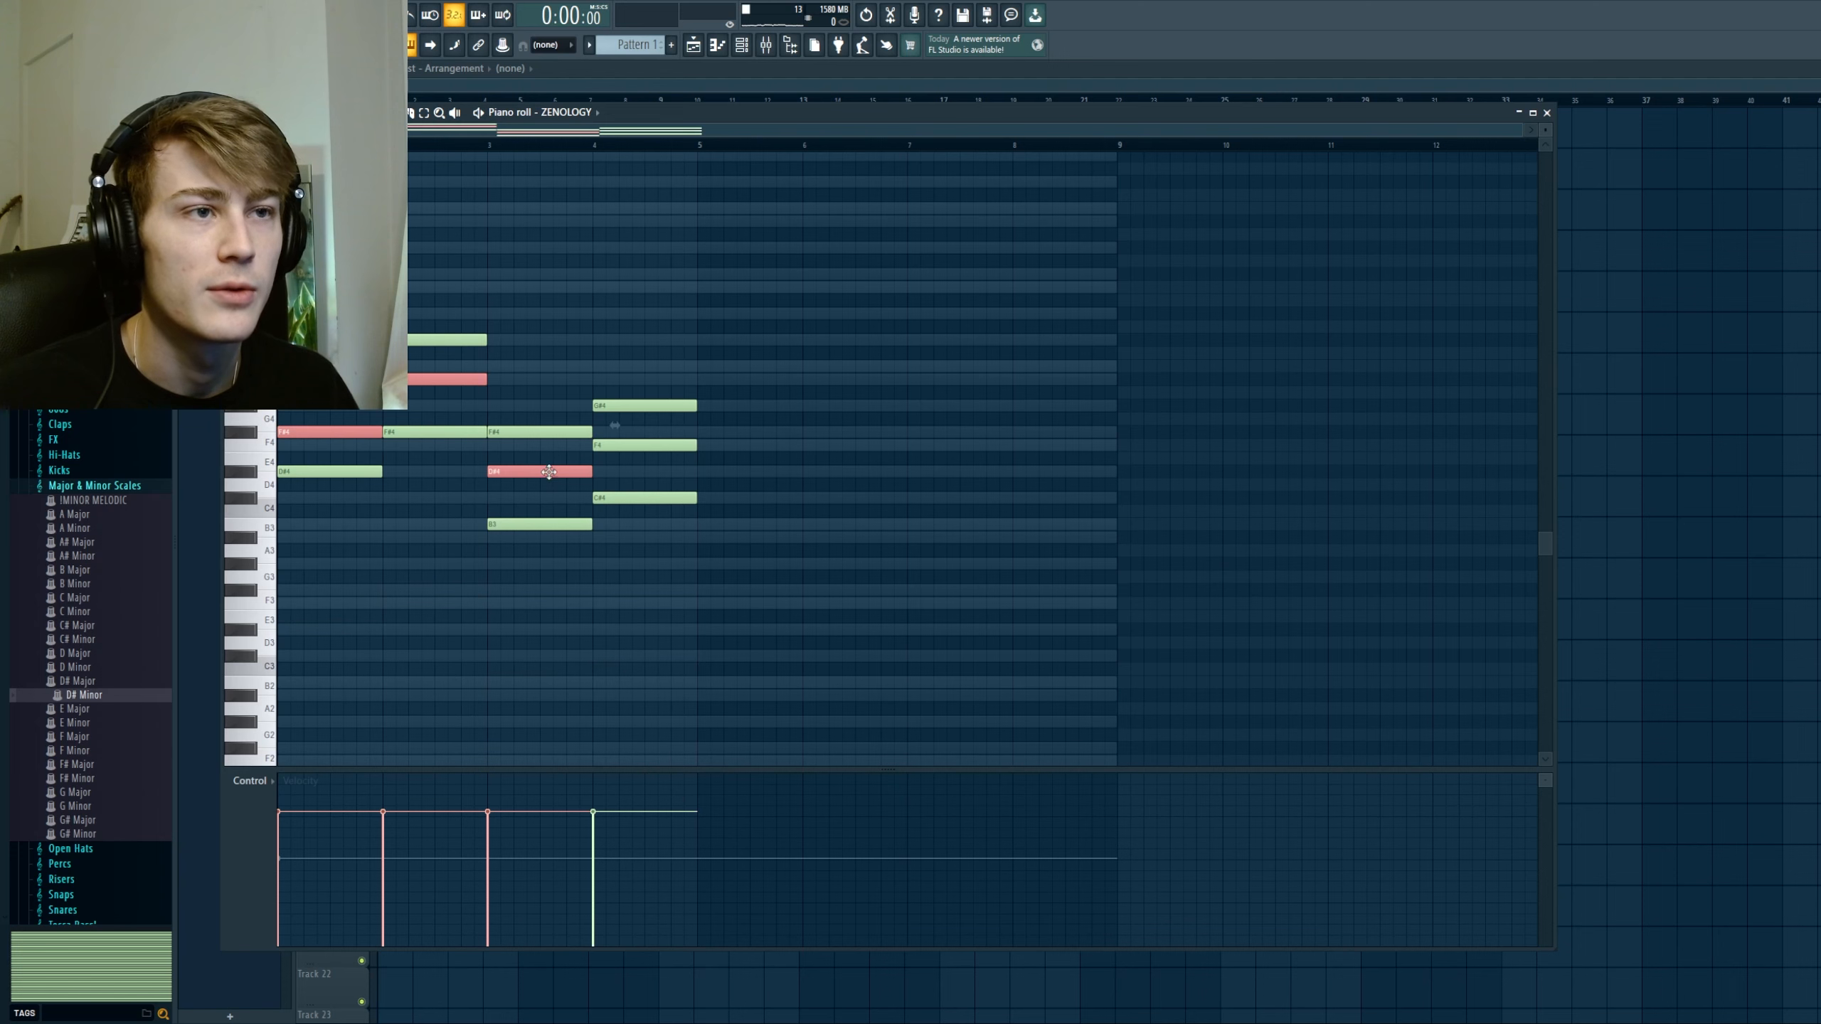
ctrl+click(614, 425)
Step: Replace bar 1's F#4 with F#5, and add the sevenths C#5 in bar 1 and F5 in bar 2
scroll(614, 425, up, 1)
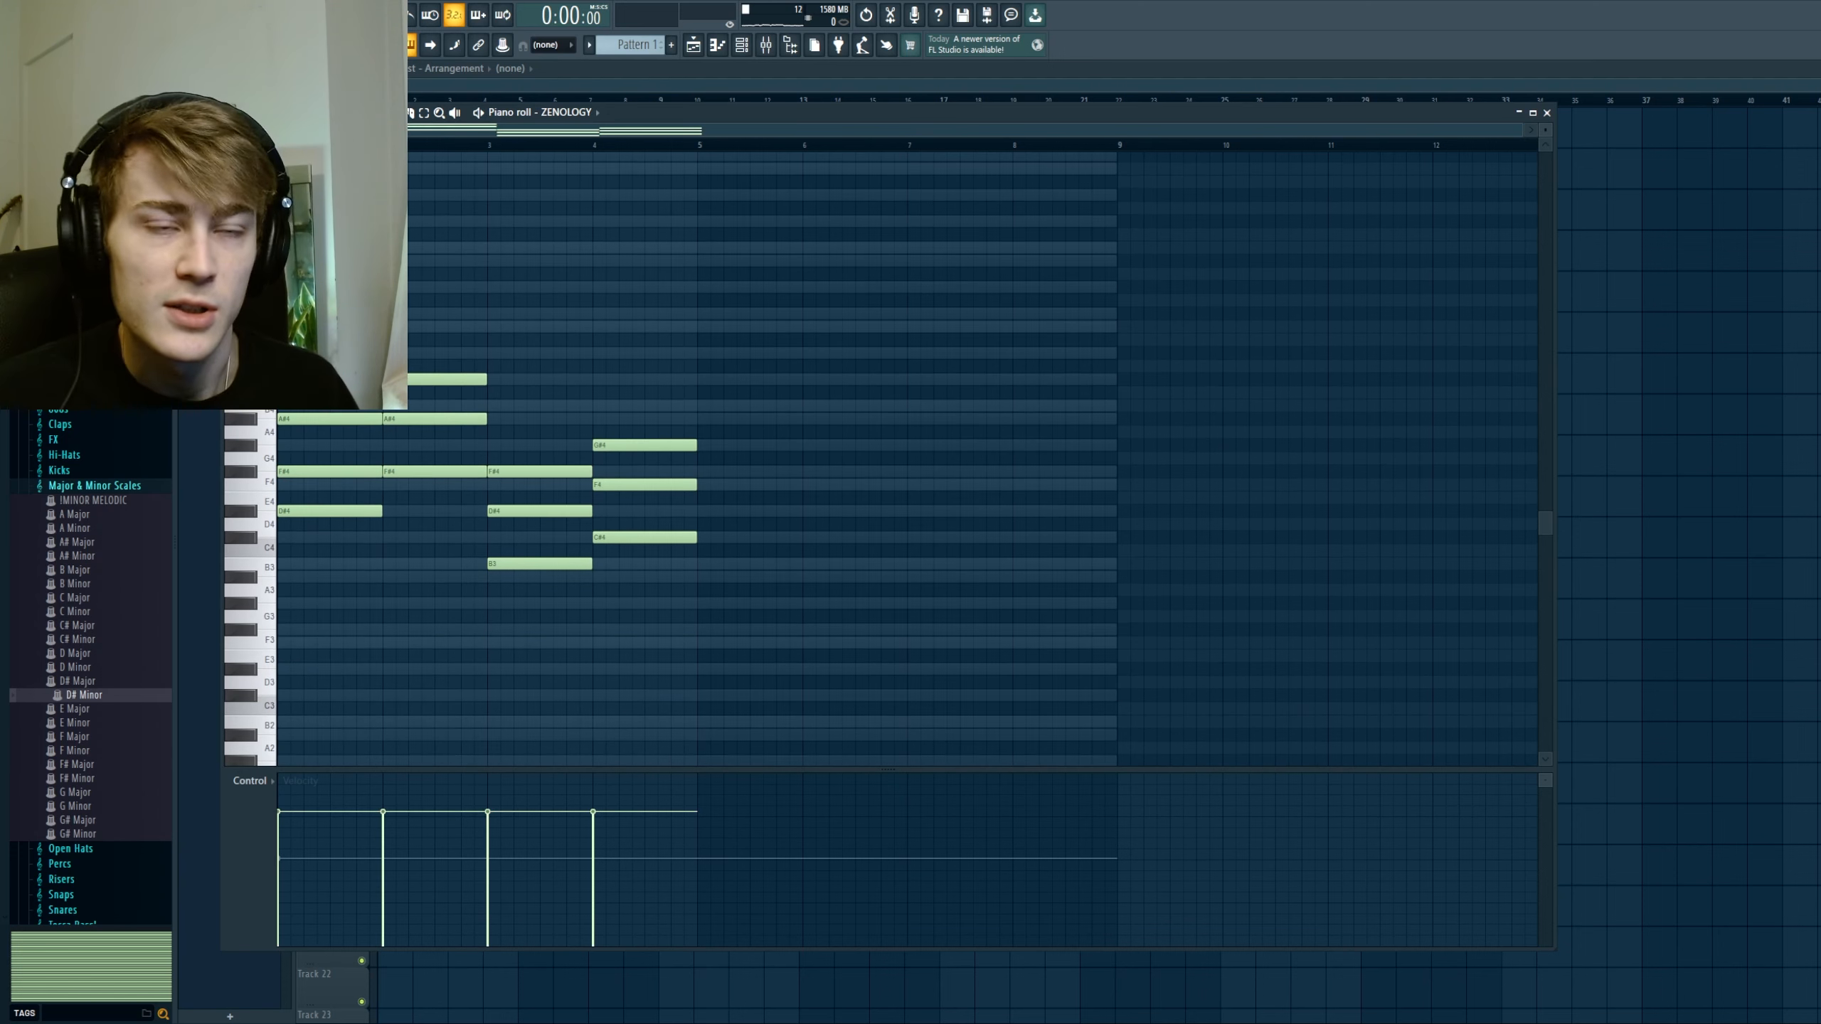
ctrl+shift+click(298, 467)
key(Delete)
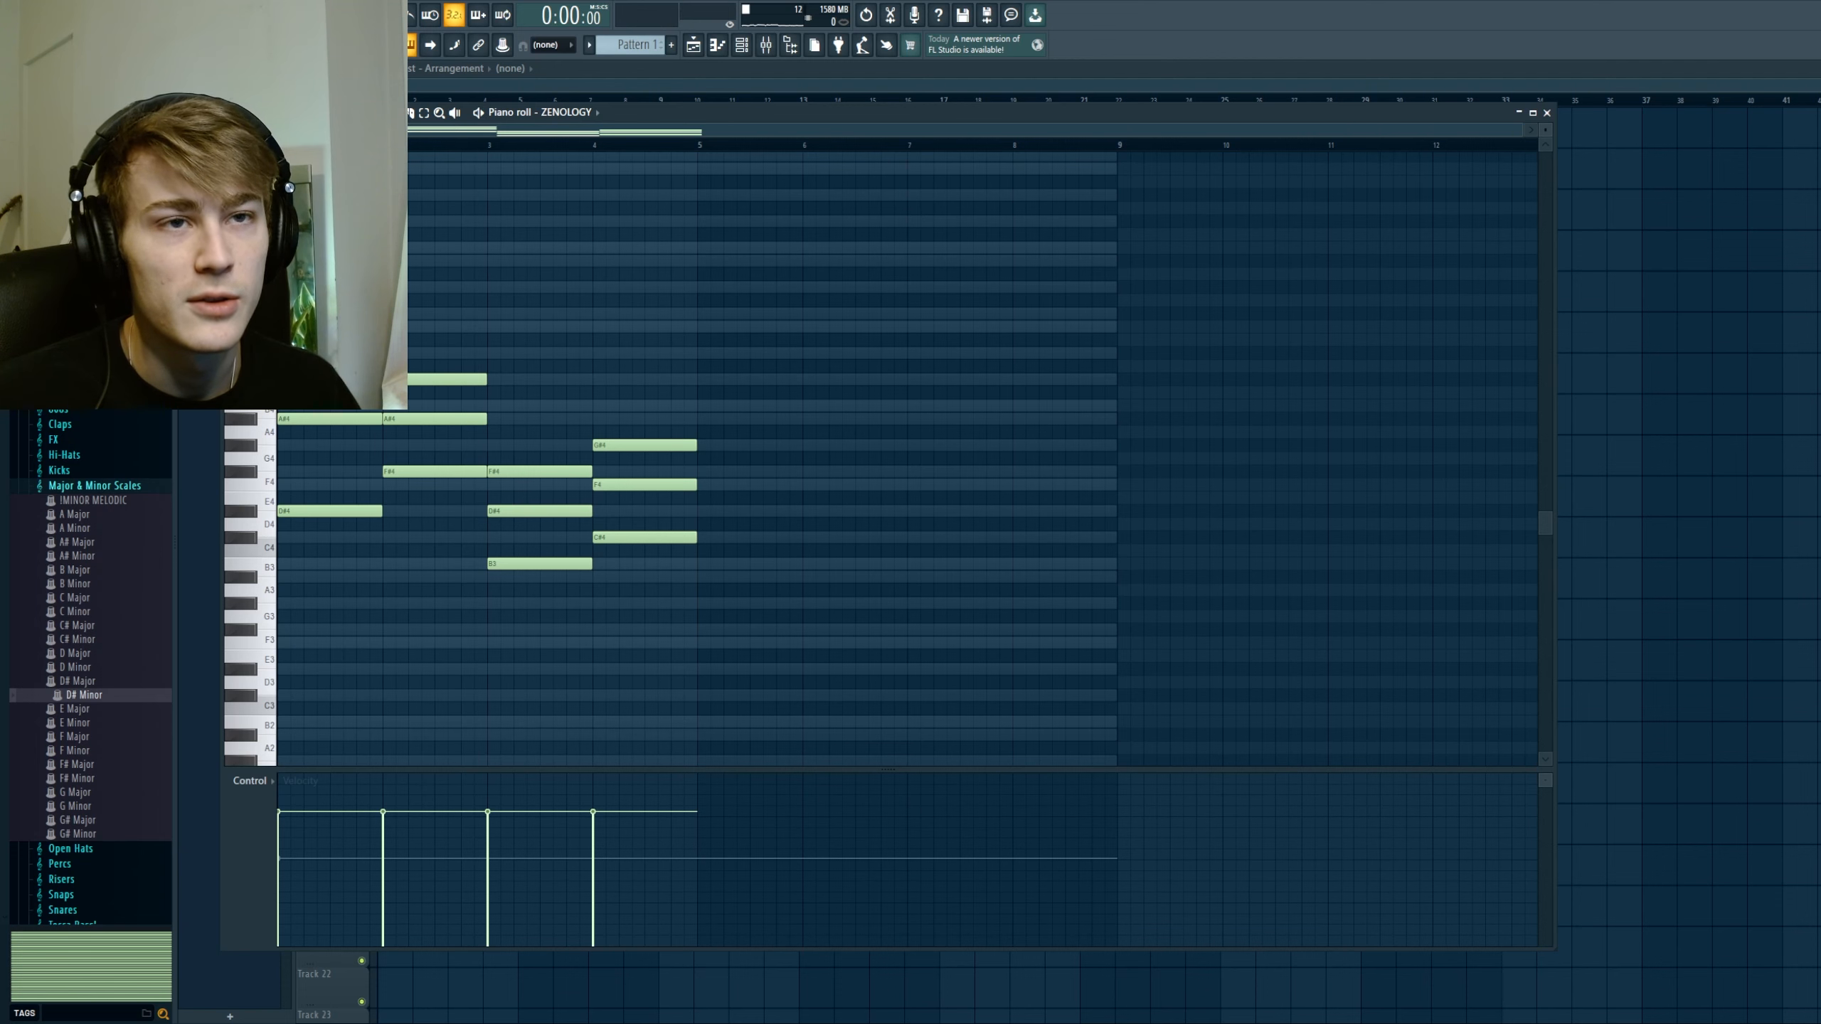
scroll(304, 414, up, 1)
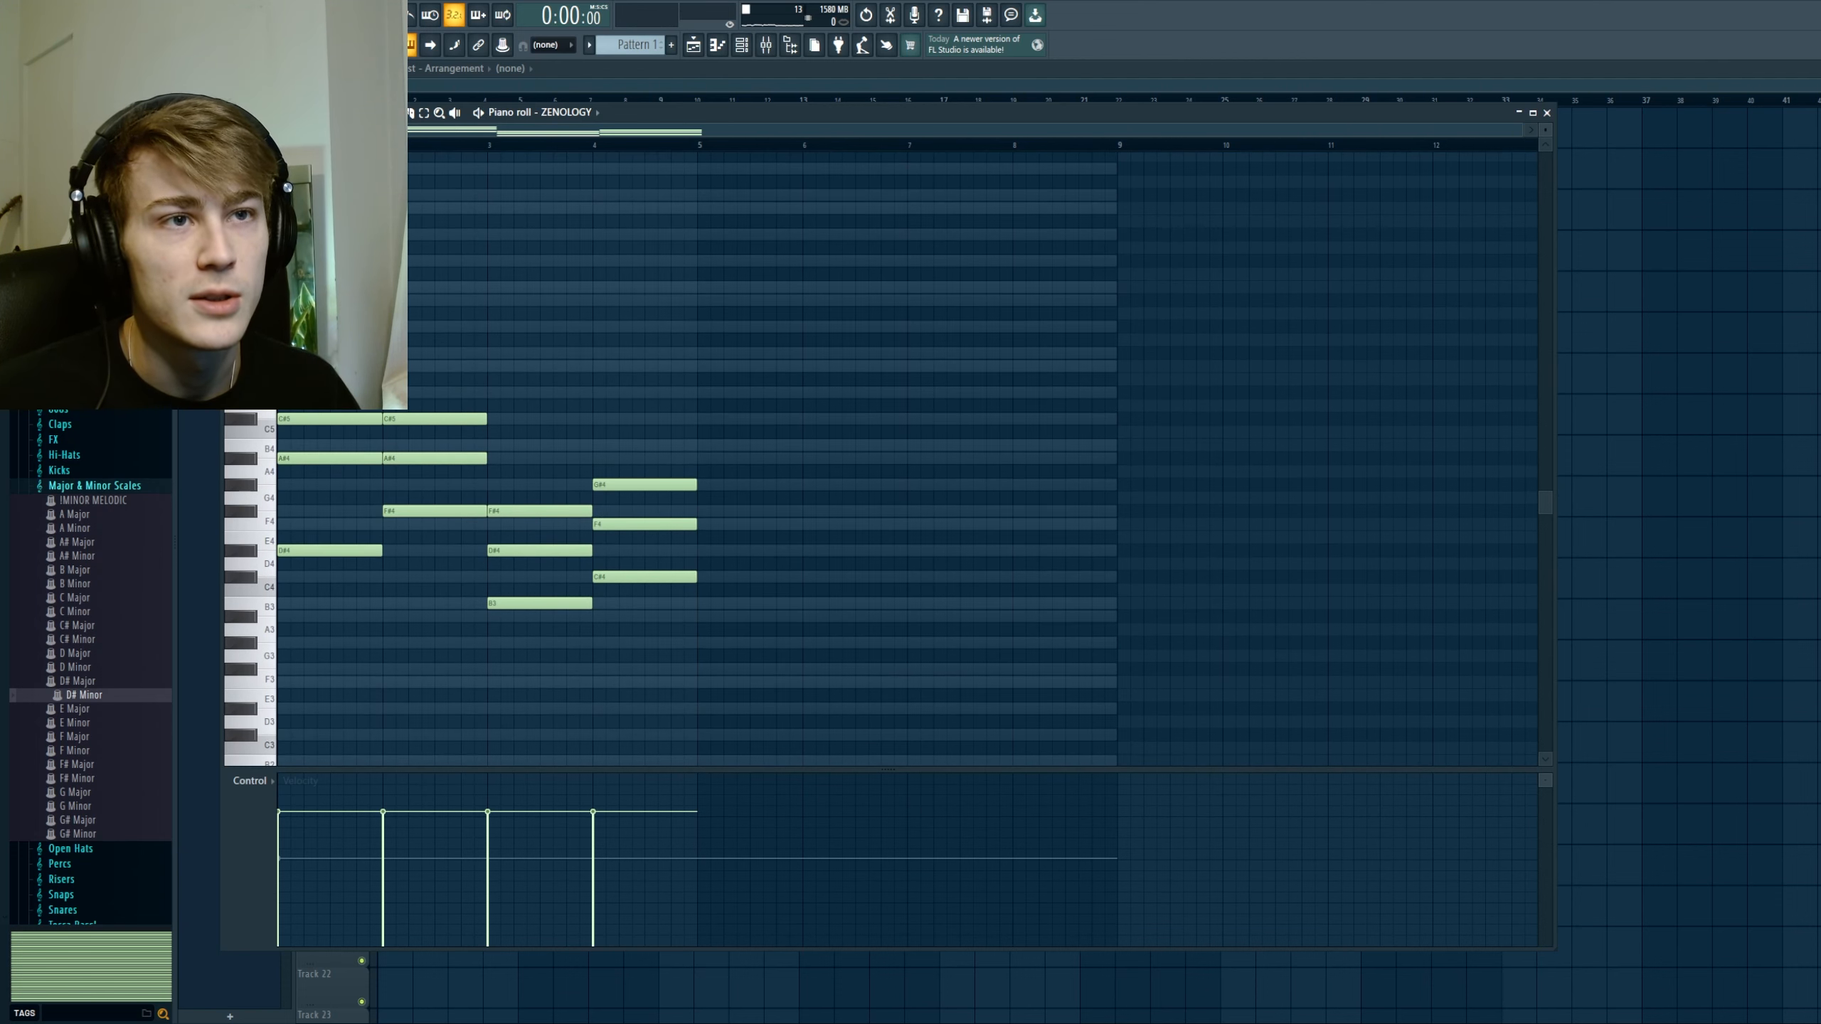
click(392, 367)
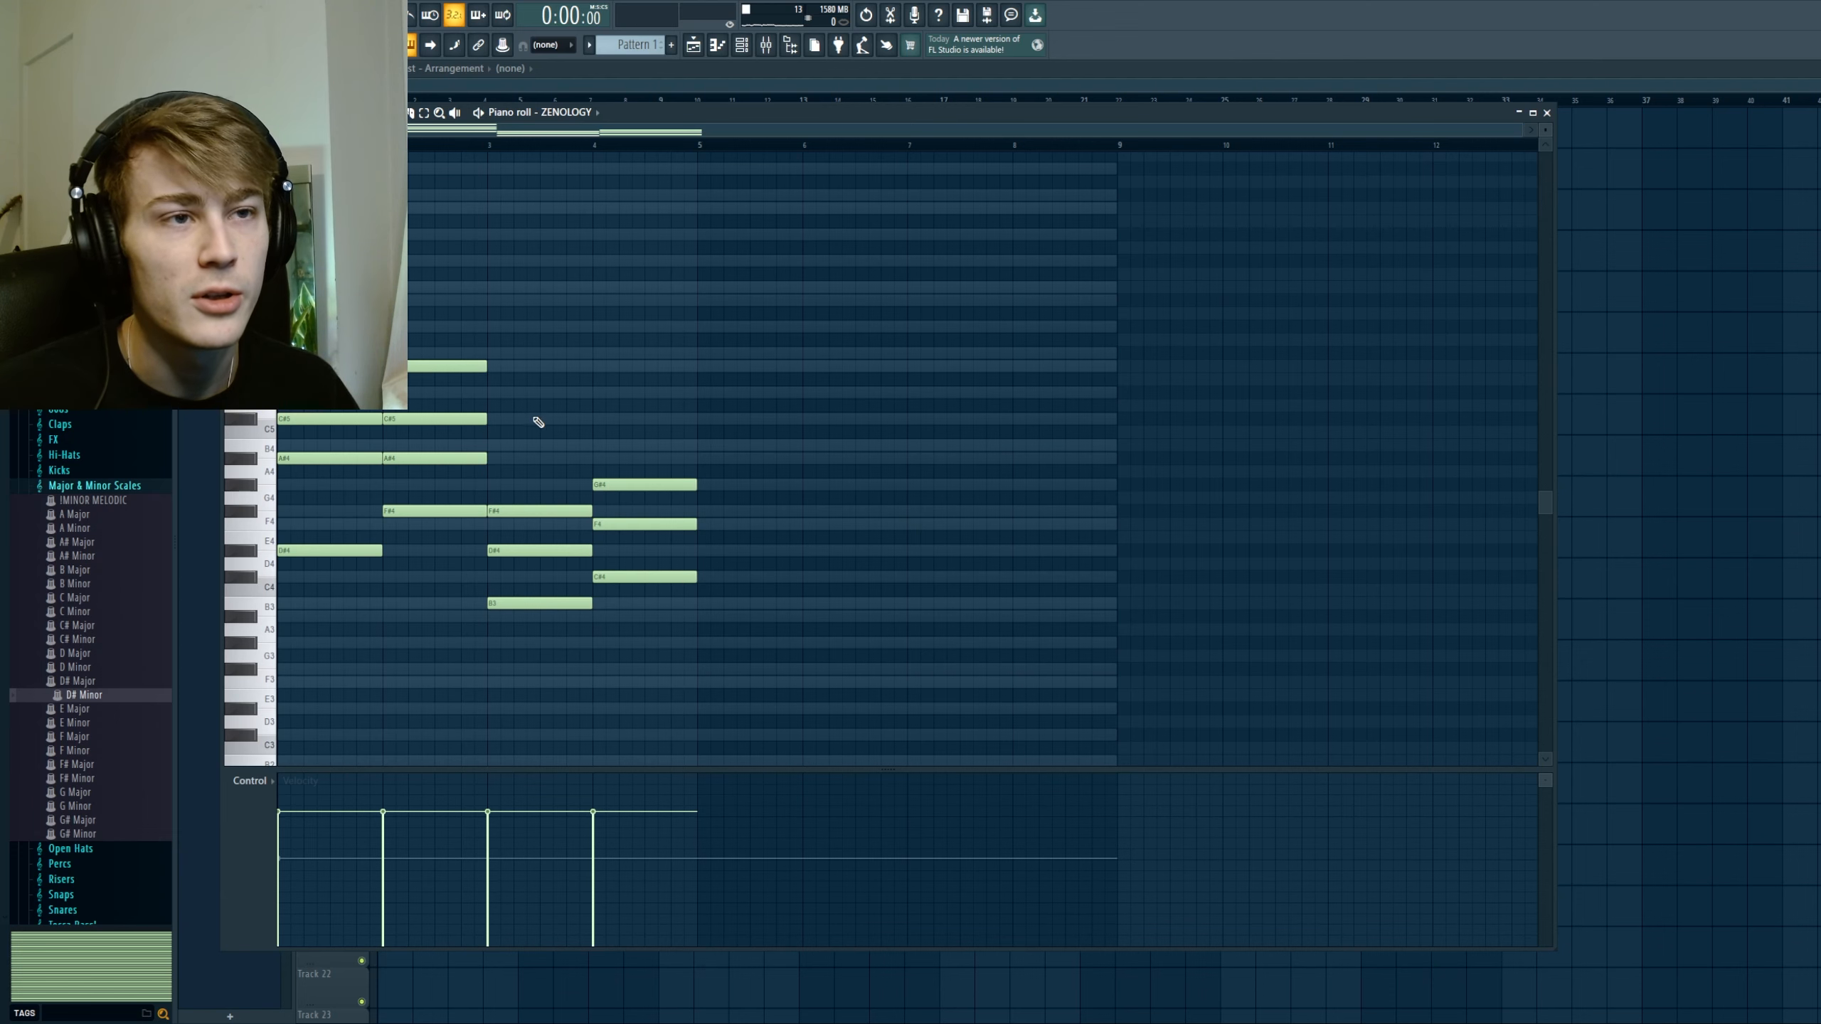
Step: Copy bar 2's A#4 note into bars 3 and 4 to extend the VI and VII chords, and deselect the notes
scroll(533, 417, down, 1)
ctrl+click(478, 422)
key(ctrl+b)
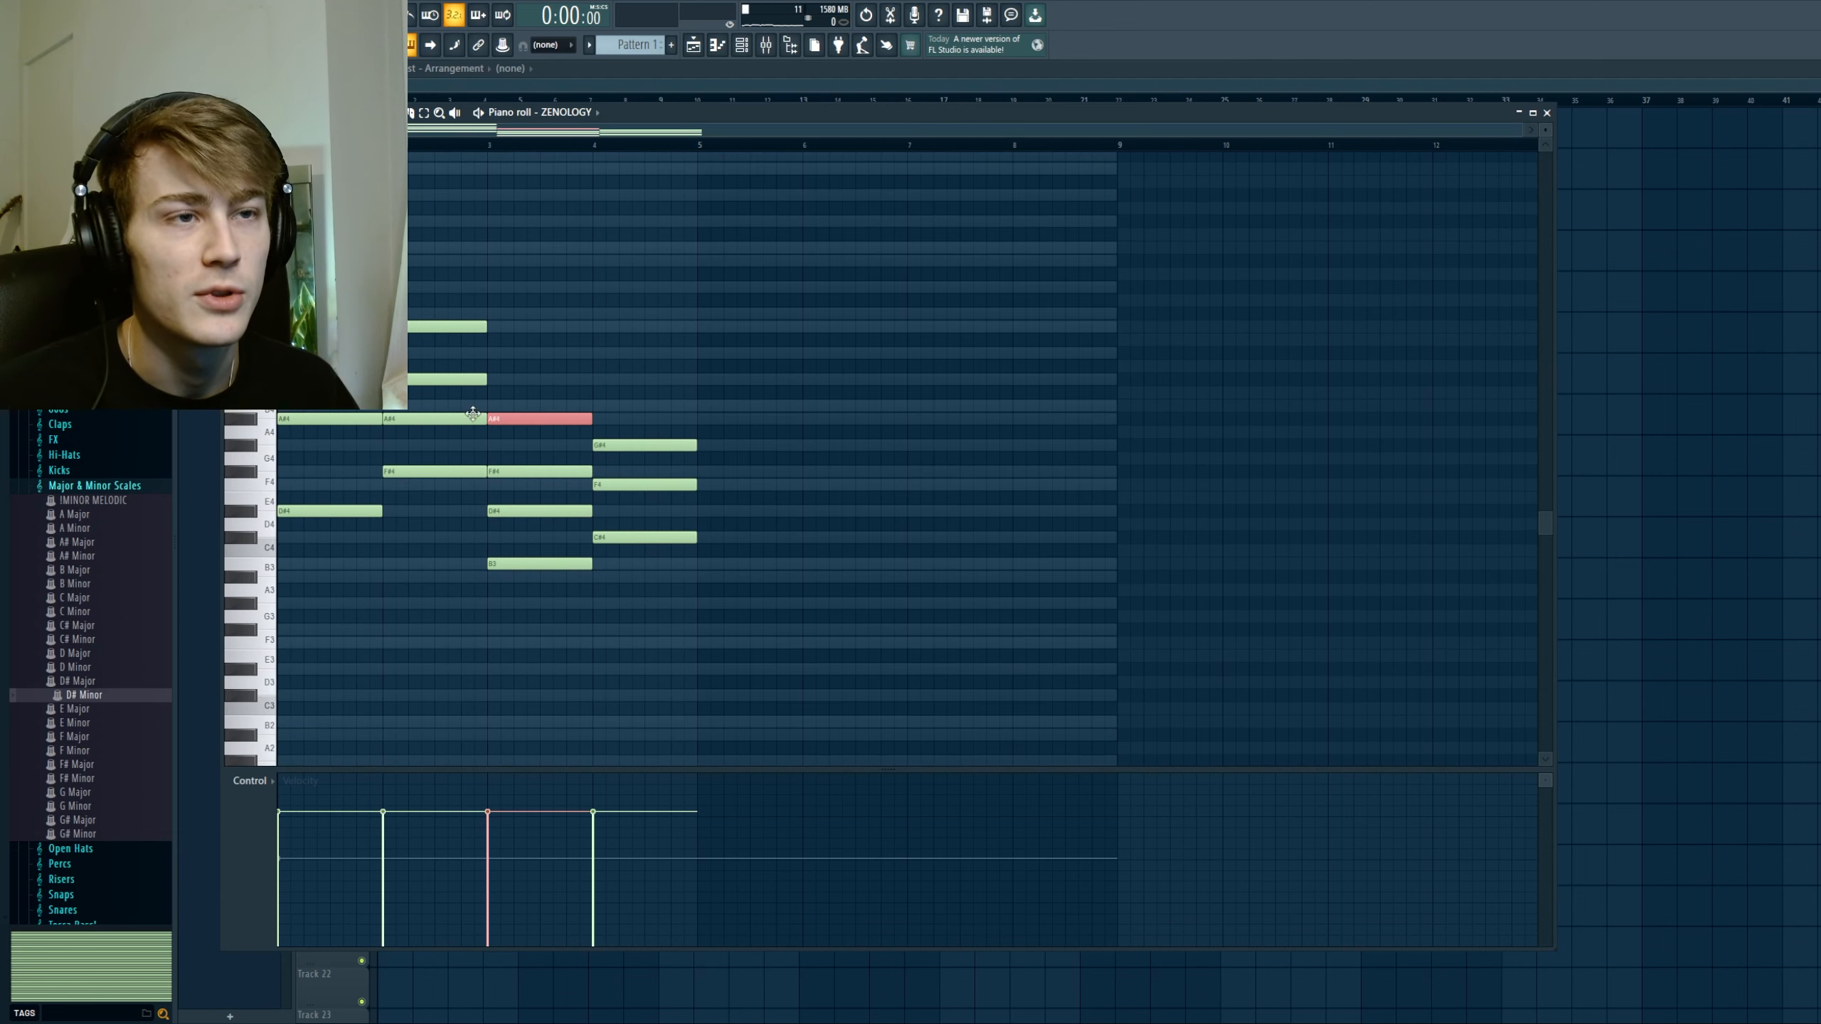
key(ctrl+d)
ctrl+click(565, 417)
key(ctrl+b)
key(ctrl+d)
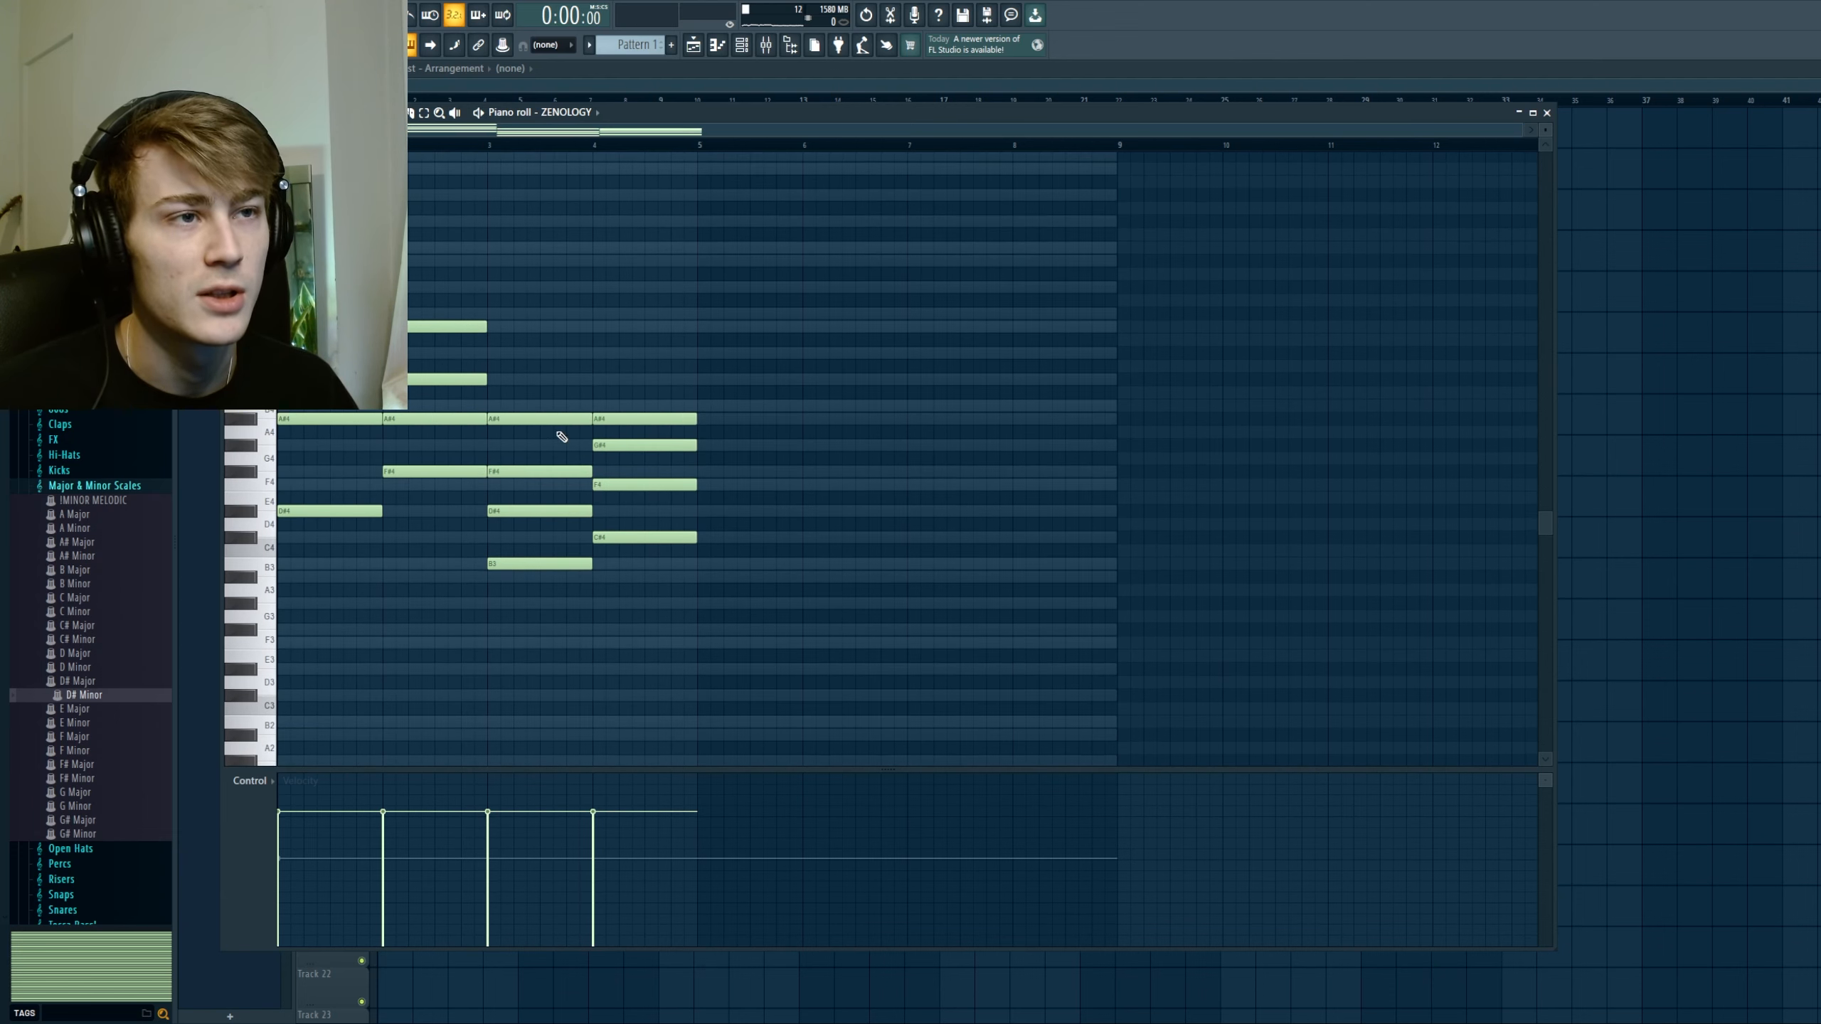
drag(555, 423, 328, 445)
key(ctrl+d)
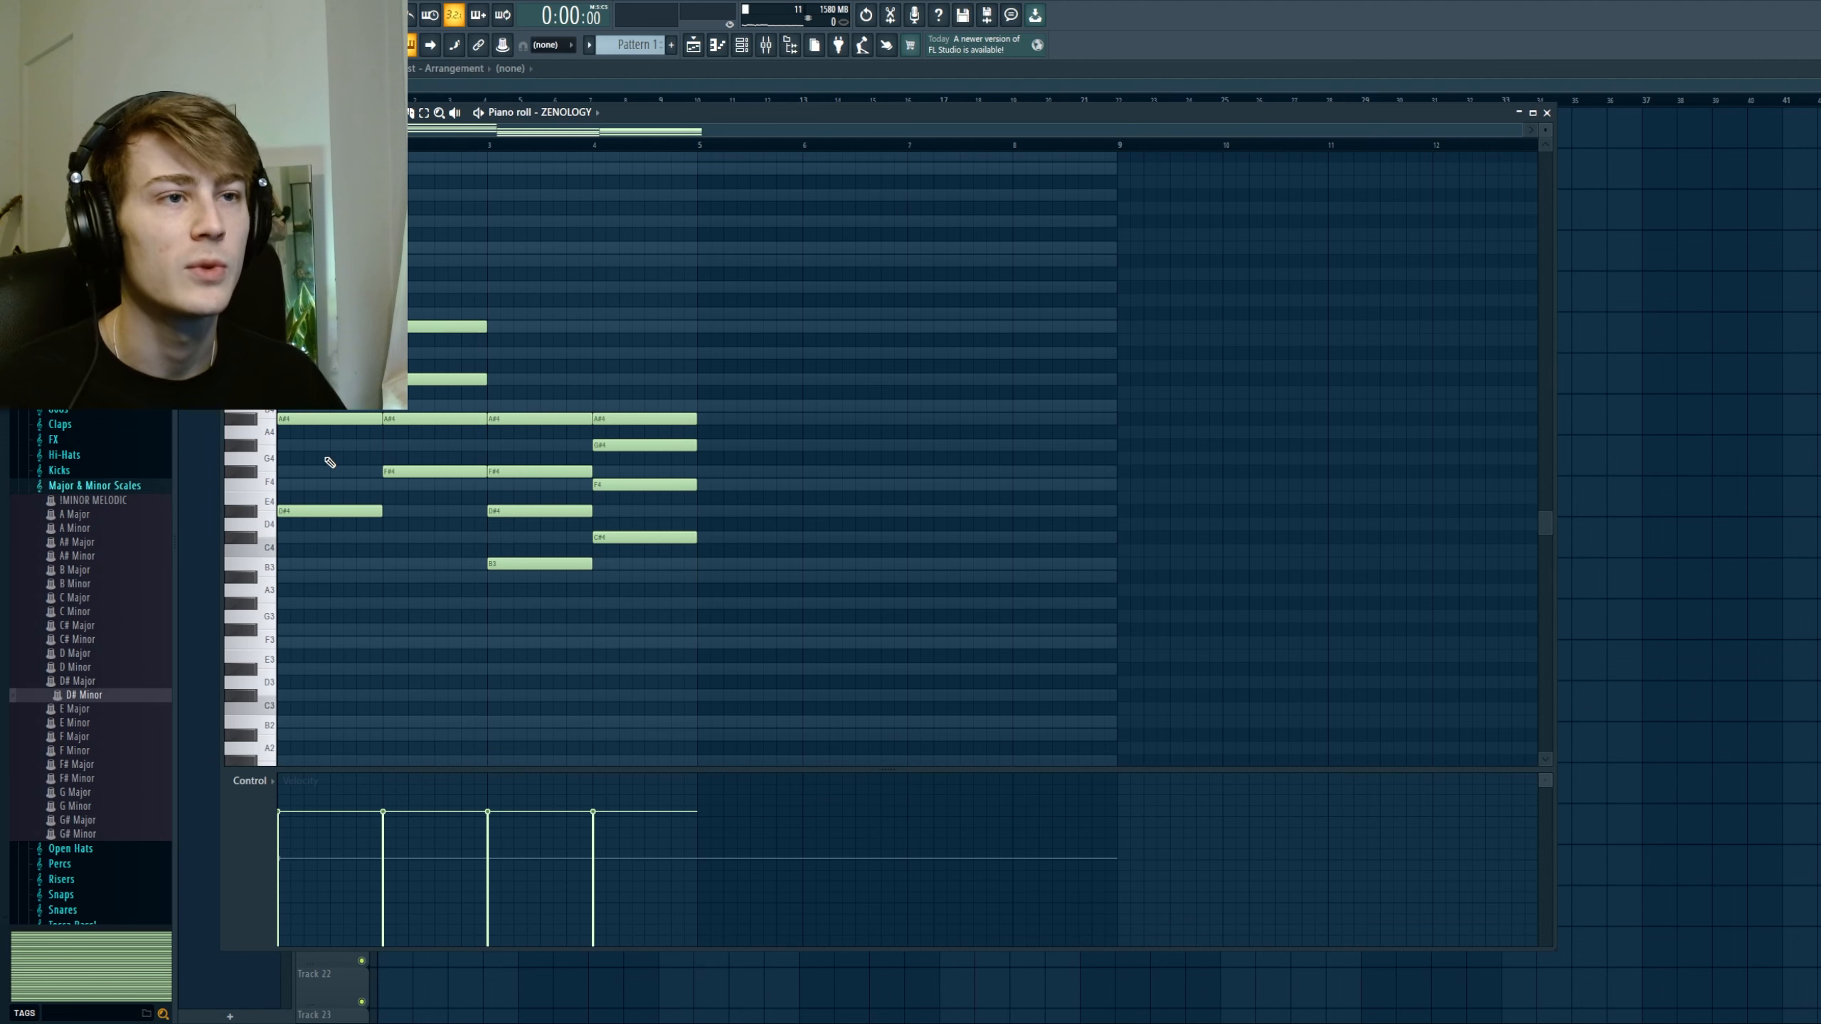
Step: Play back the i-III-VI-VII progression with the added extension notes
scroll(611, 362, up, 2)
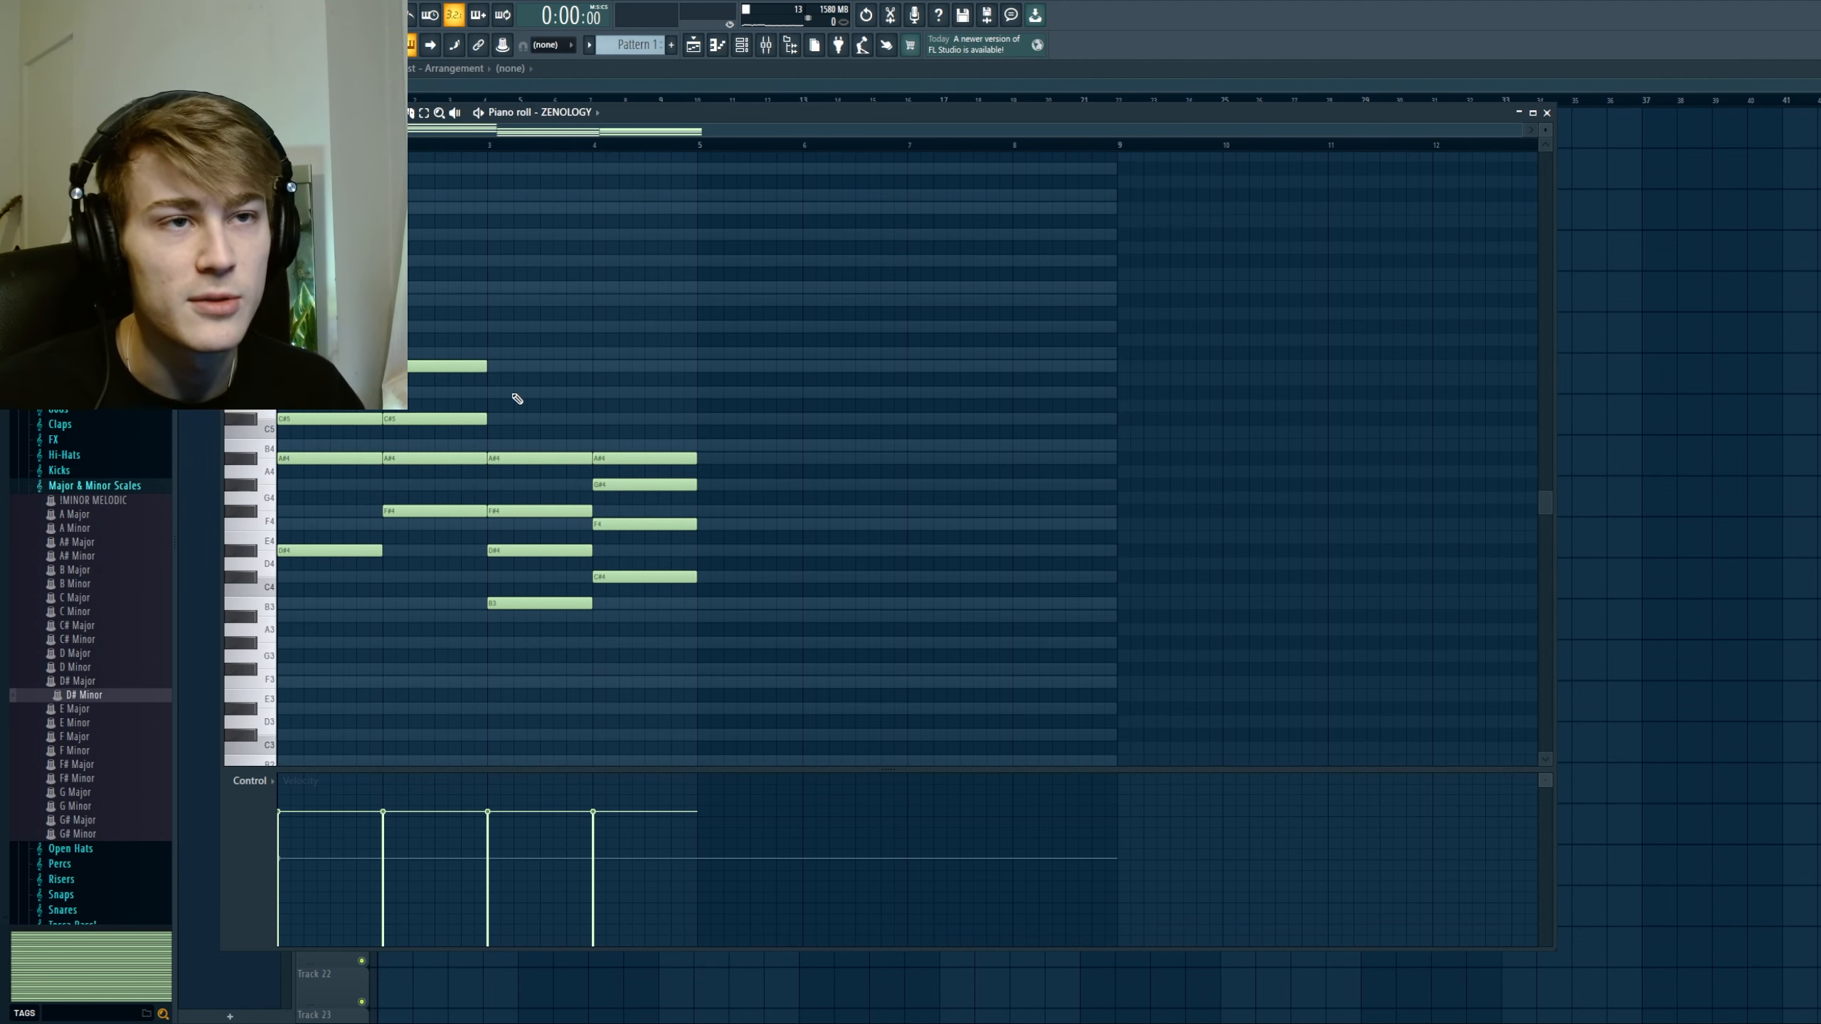
key(space)
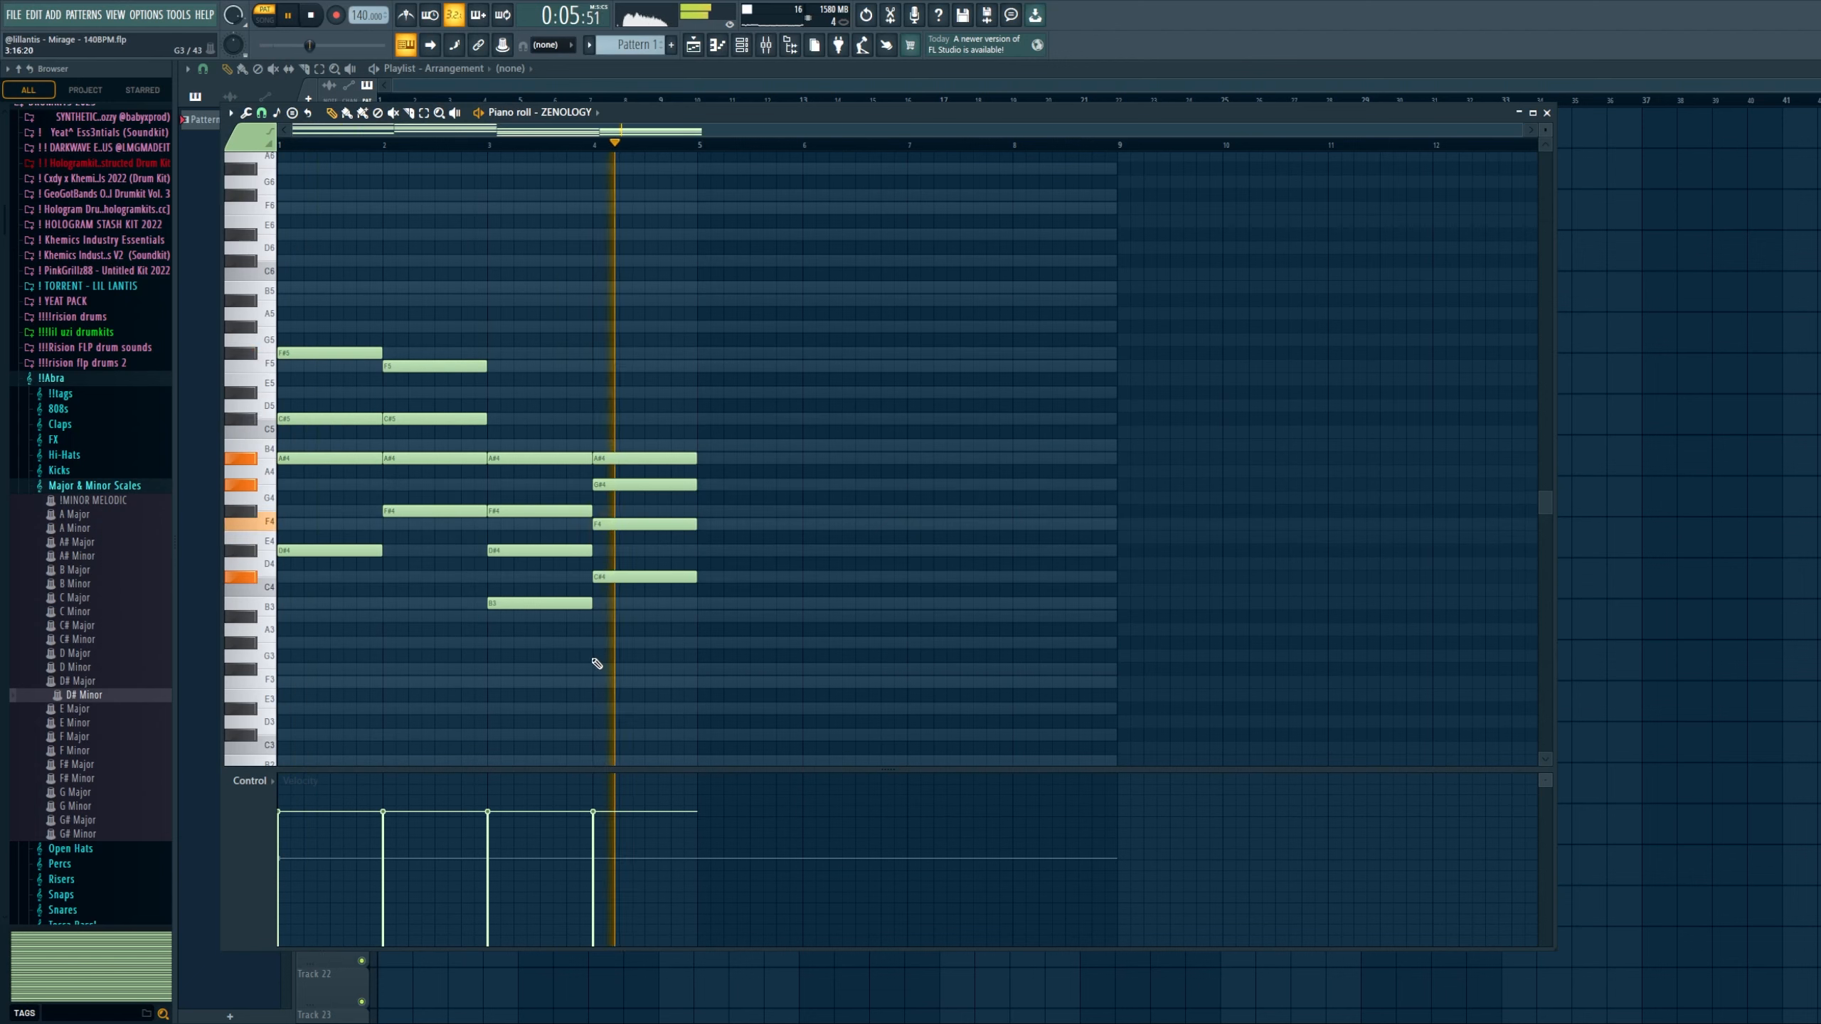
key(space)
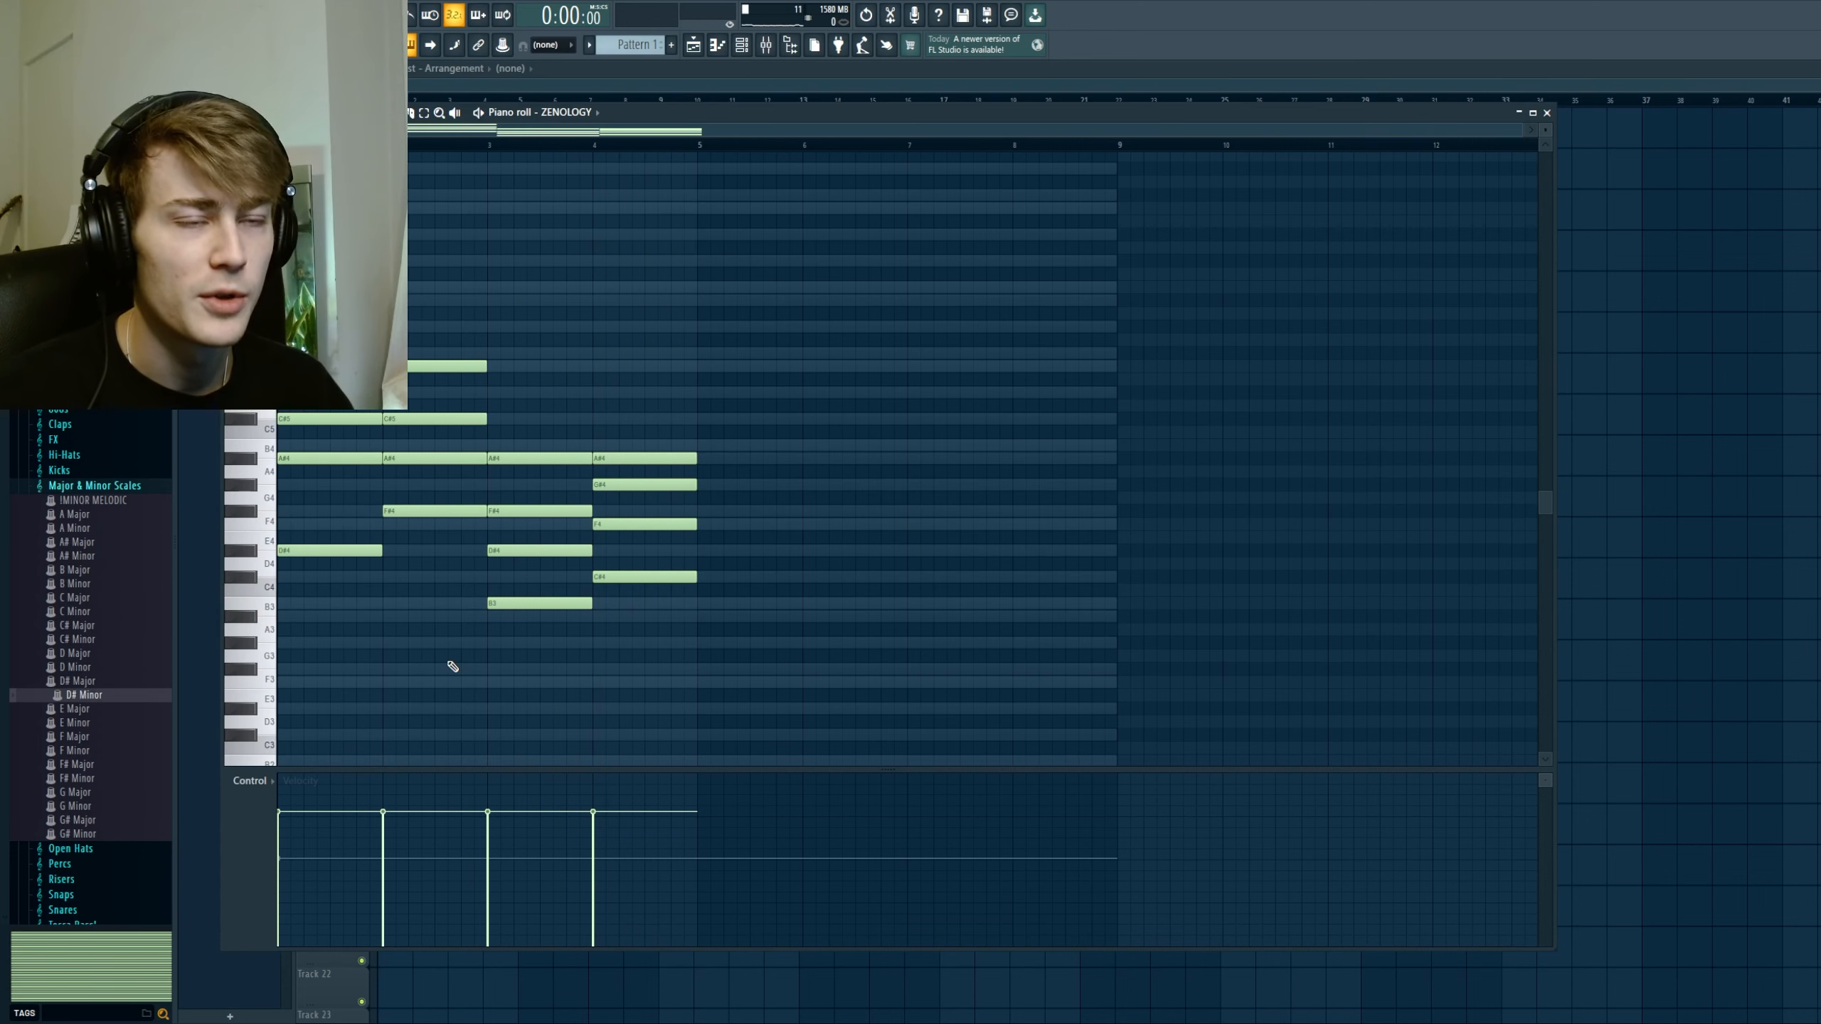
Step: Restore the plain triads by re-adding F#4 in bar 1 and deleting F#5 and C#5 there, F5 in bar 2 and A#4 in bars 3 and 4
scroll(447, 701, up, 2)
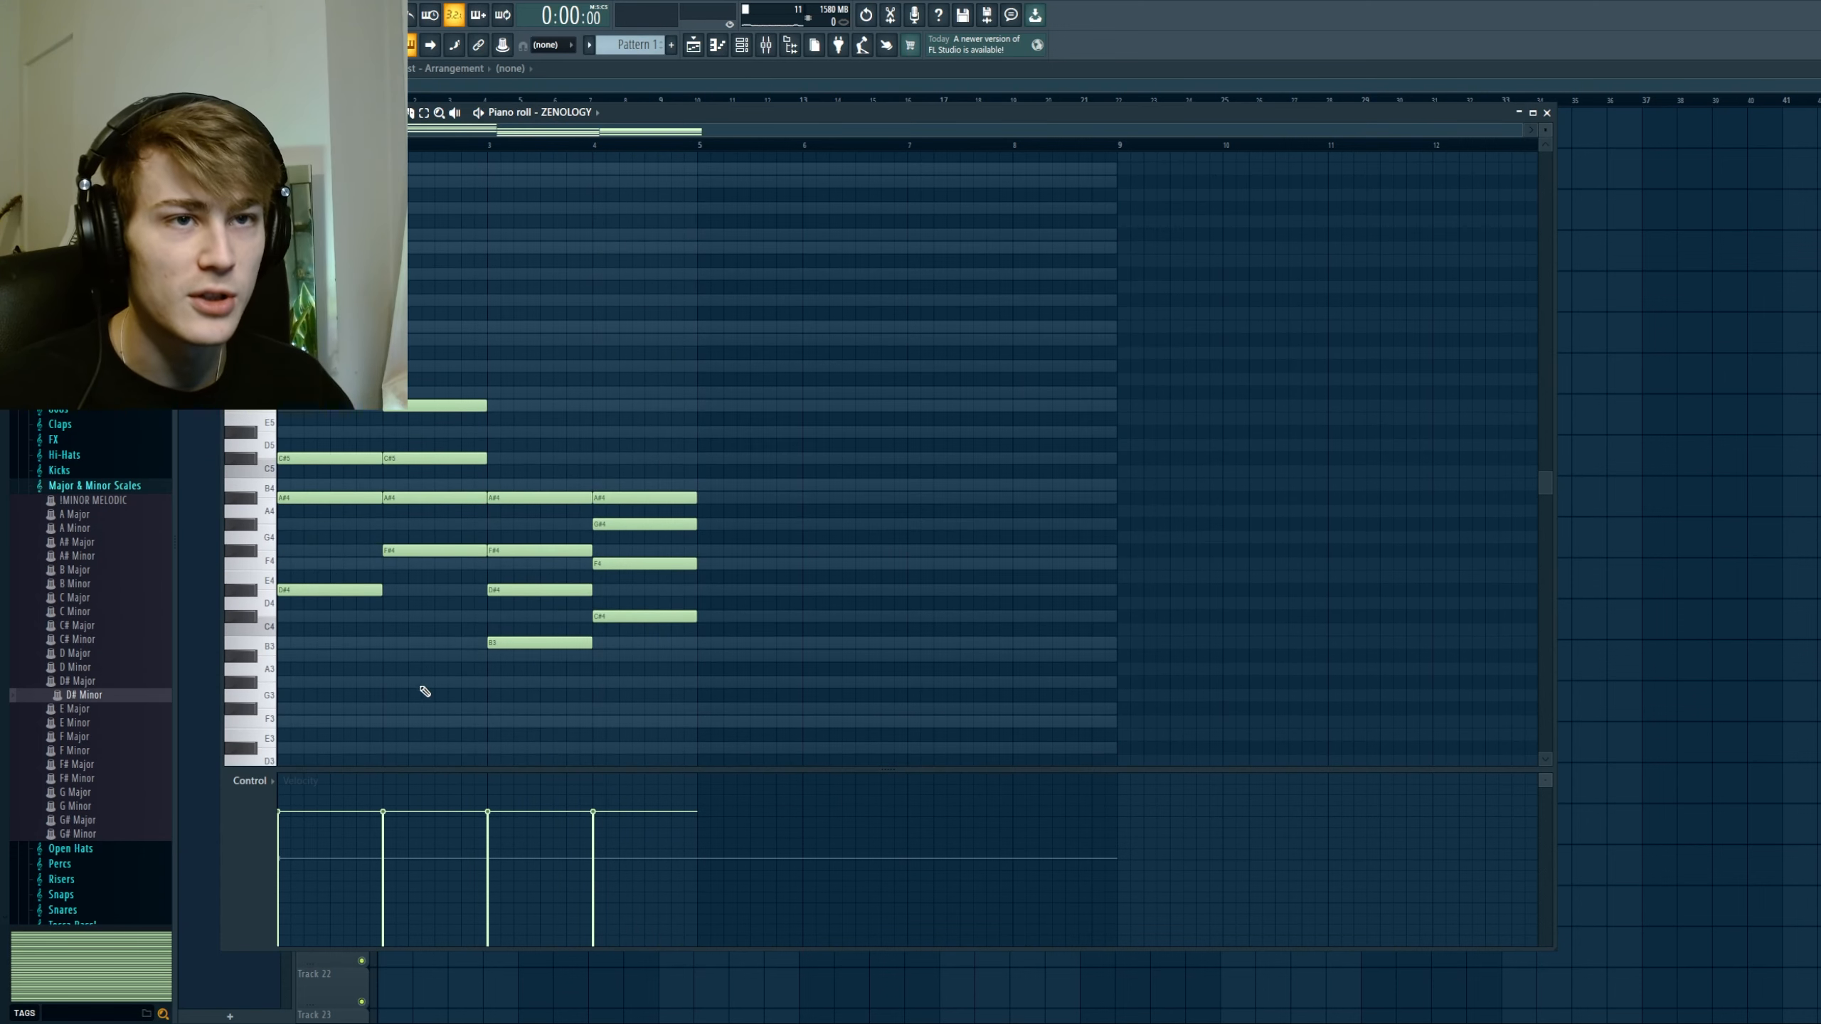
click(323, 550)
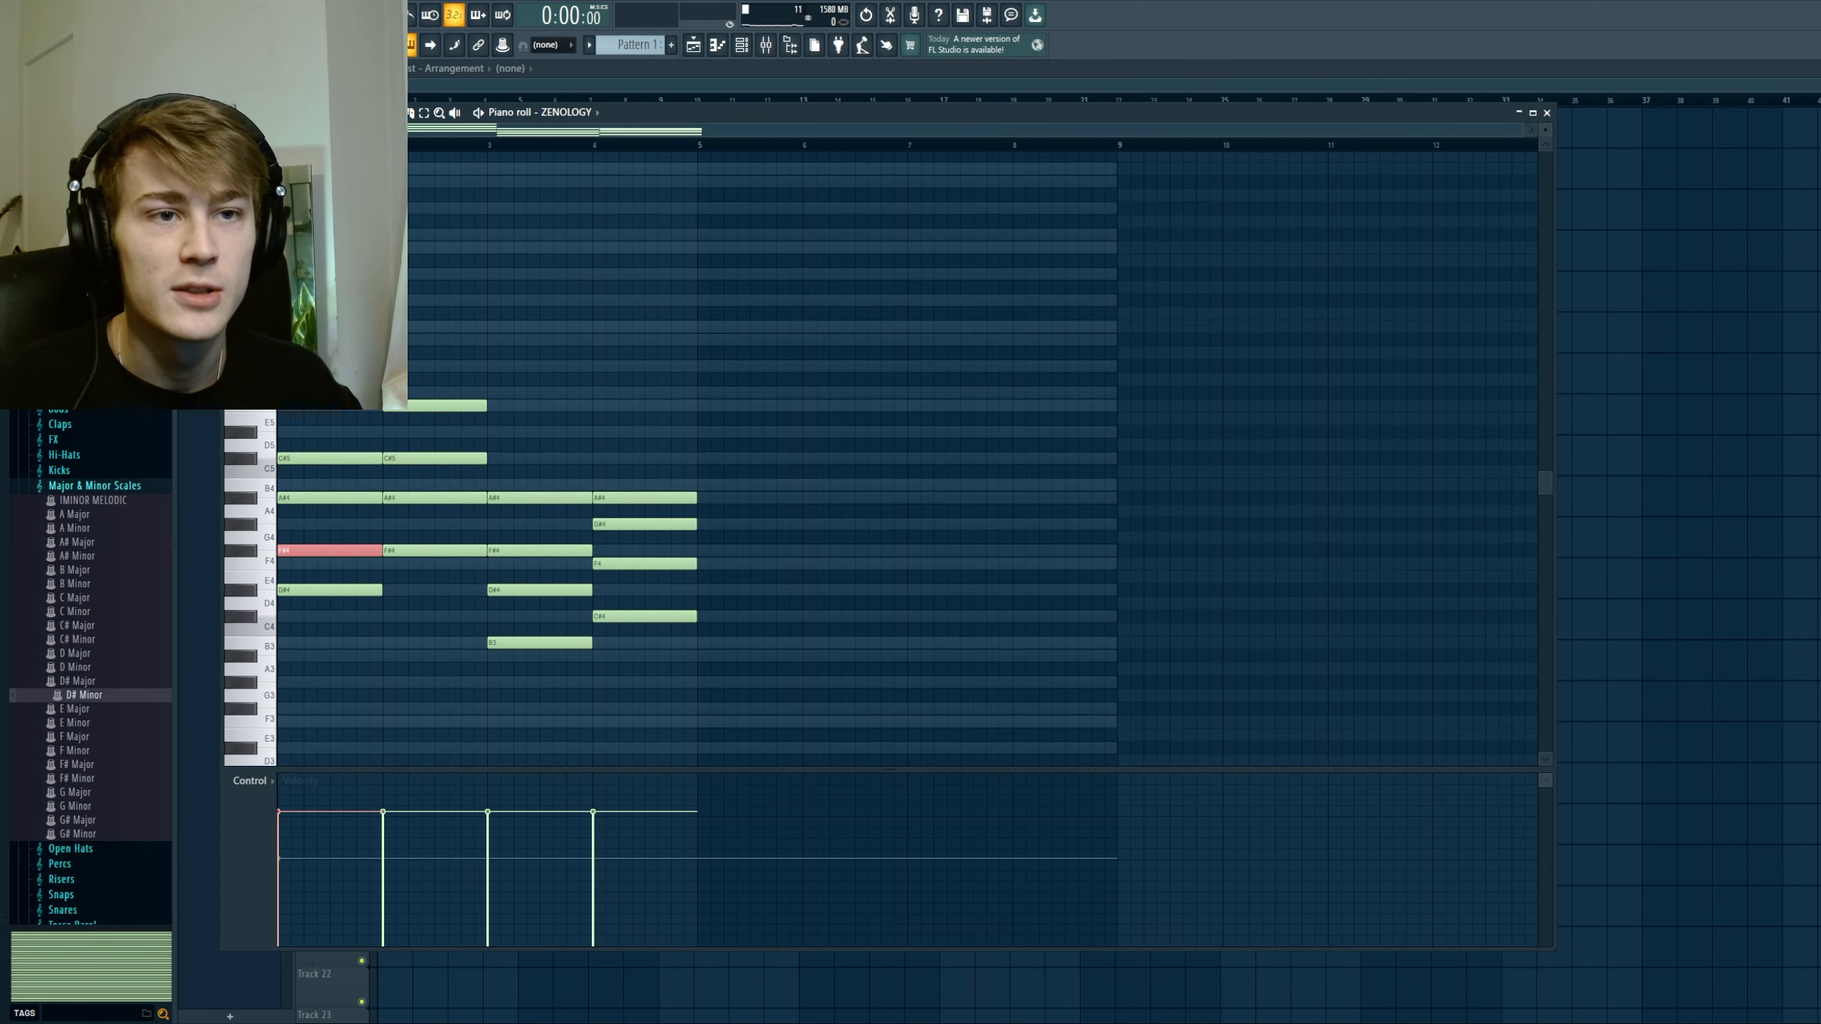
scroll(603, 367, down, 2)
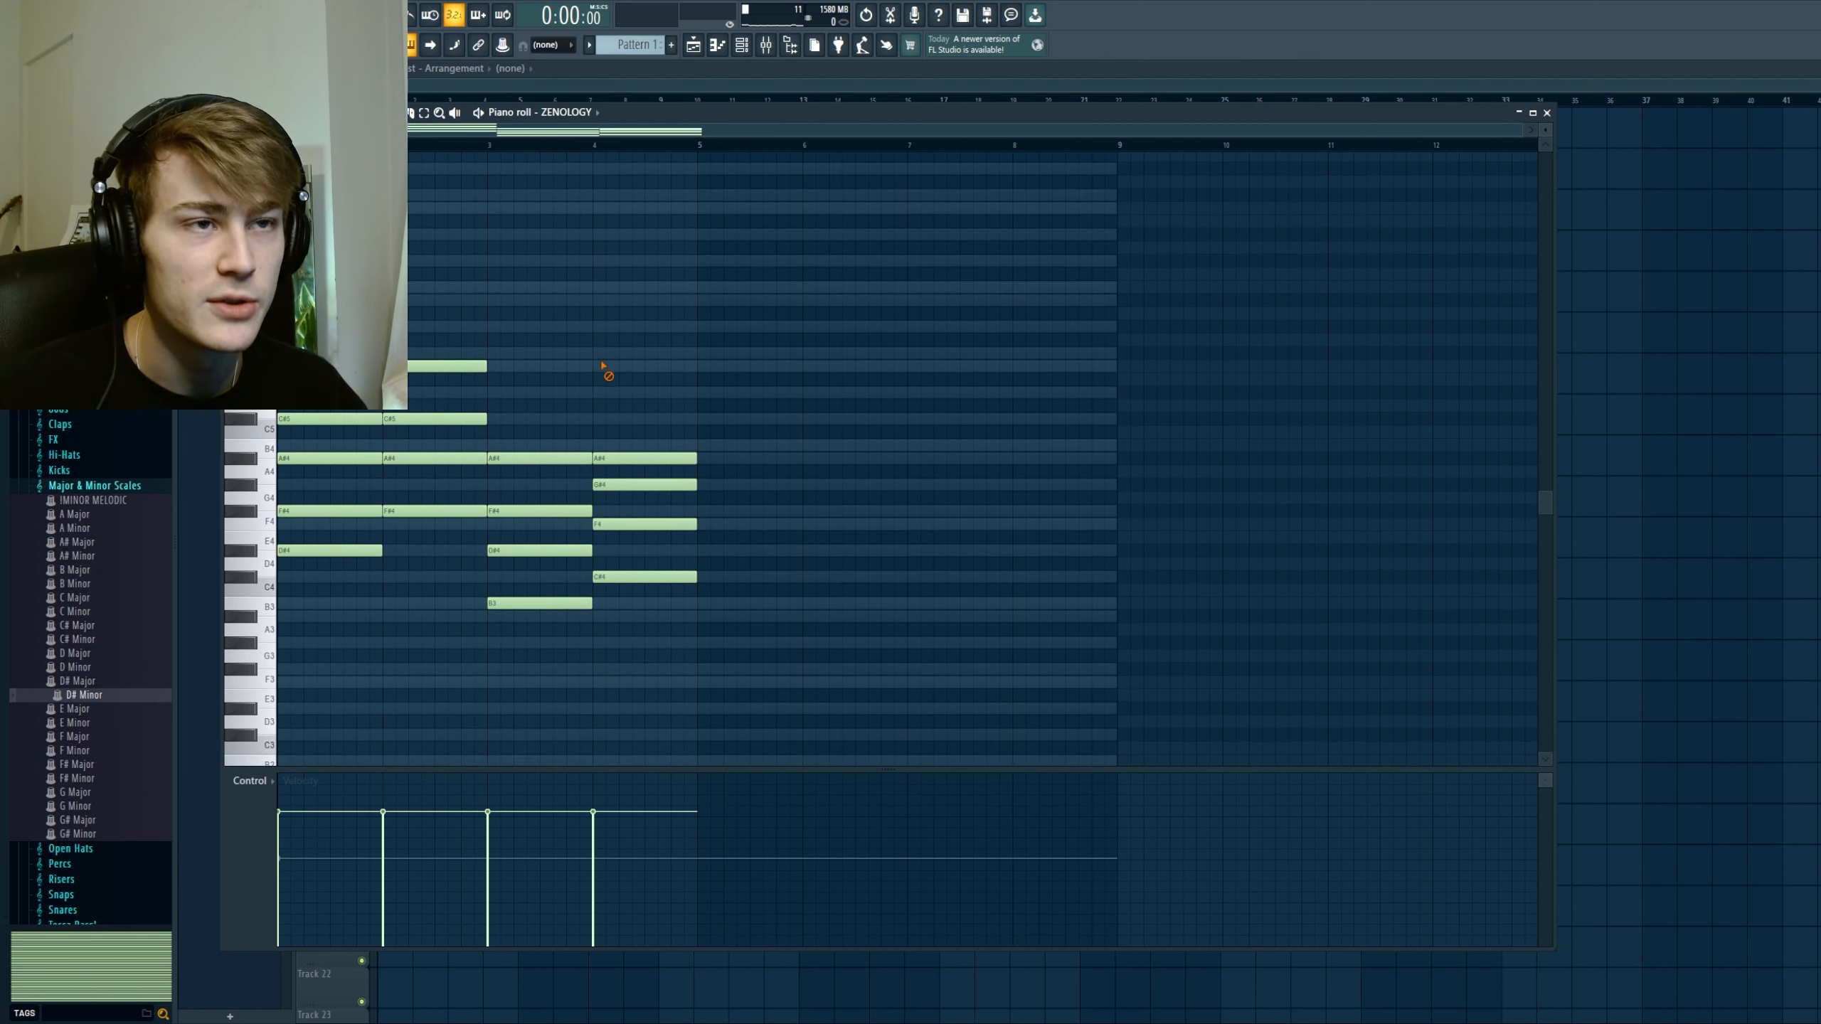
right_click(552, 459)
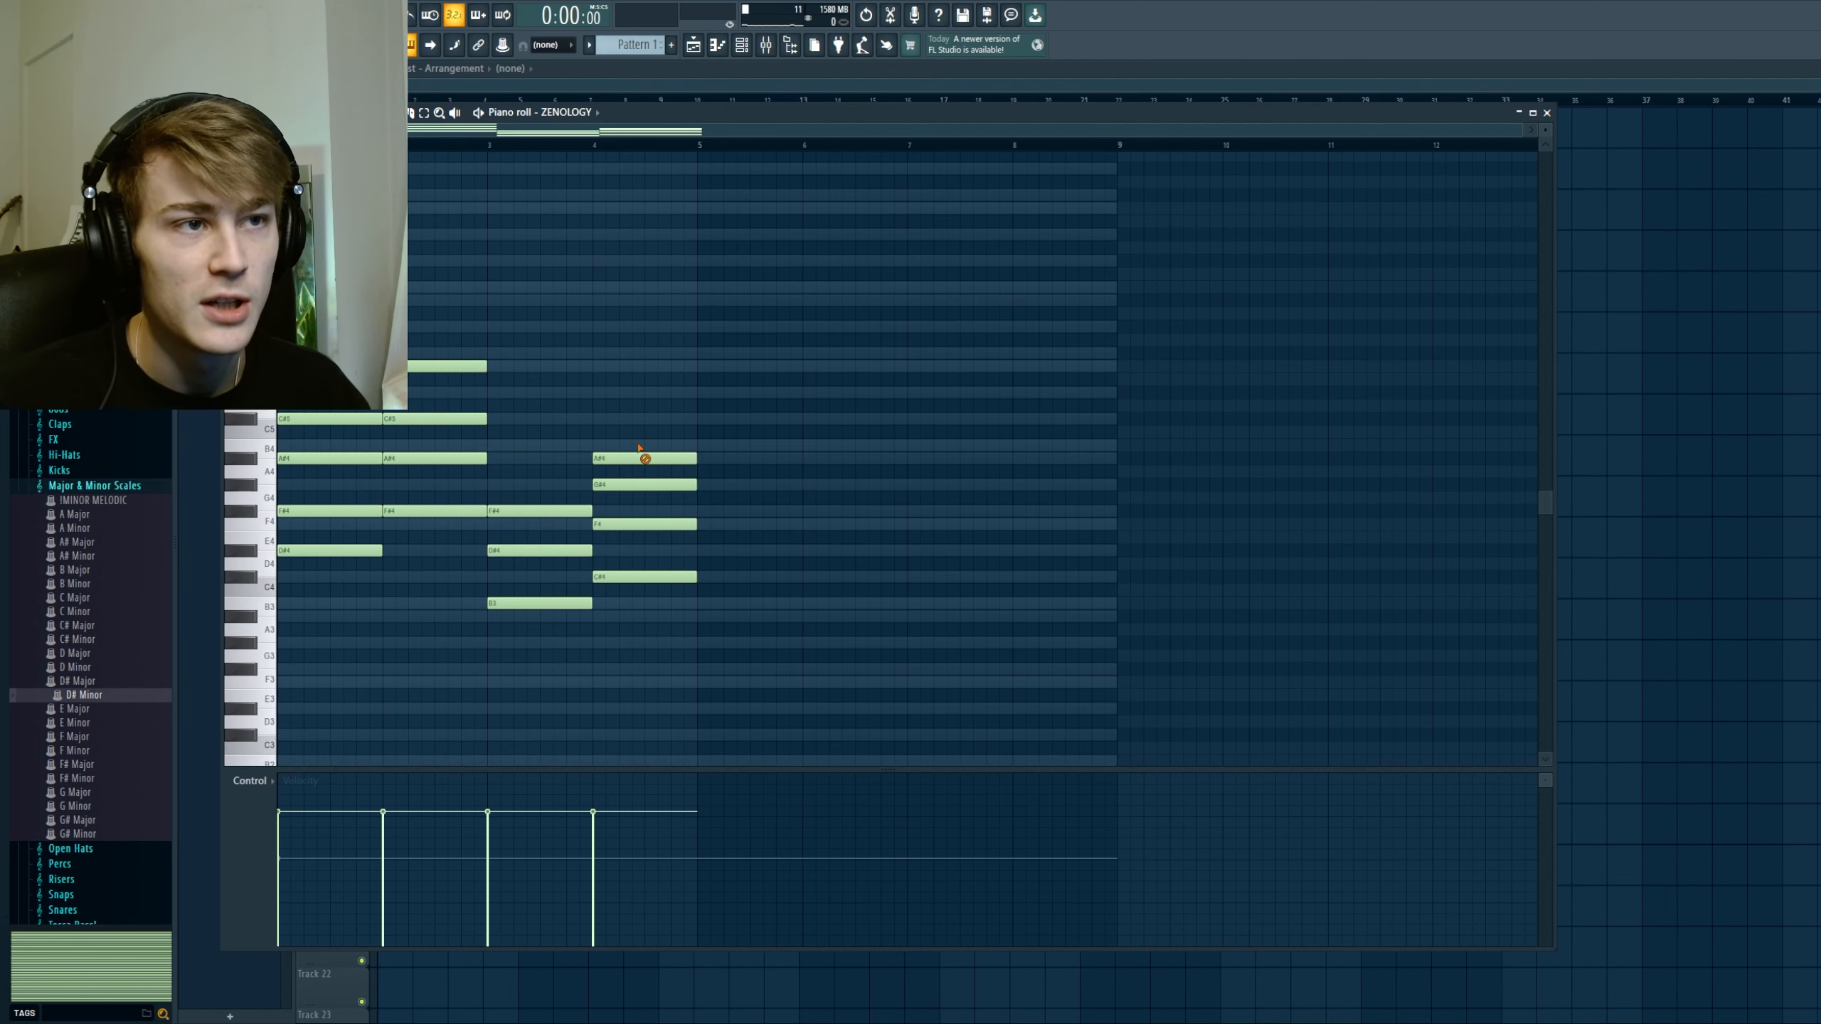
right_click(644, 459)
right_click(447, 366)
right_click(337, 419)
drag(313, 320, 276, 345)
Step: Delete all the triad notes to clear the piano roll
scroll(719, 511, up, 1)
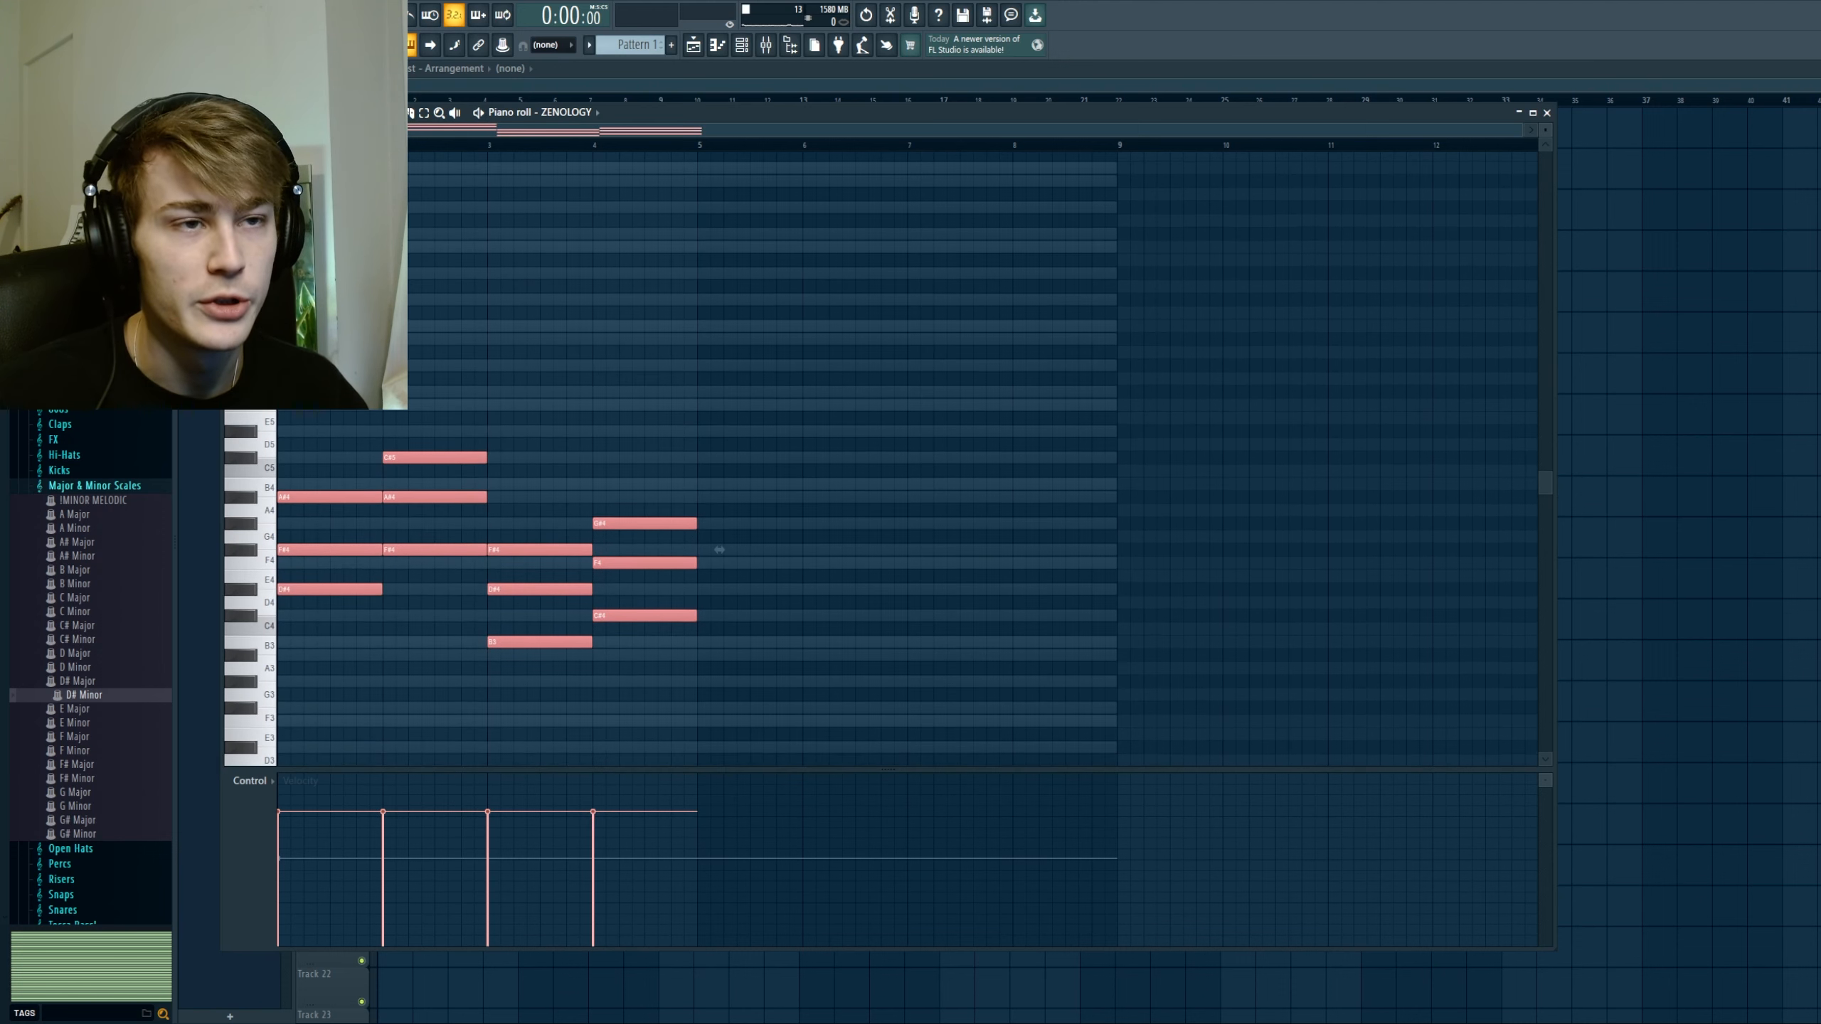
key(Delete)
scroll(451, 579, down, 2)
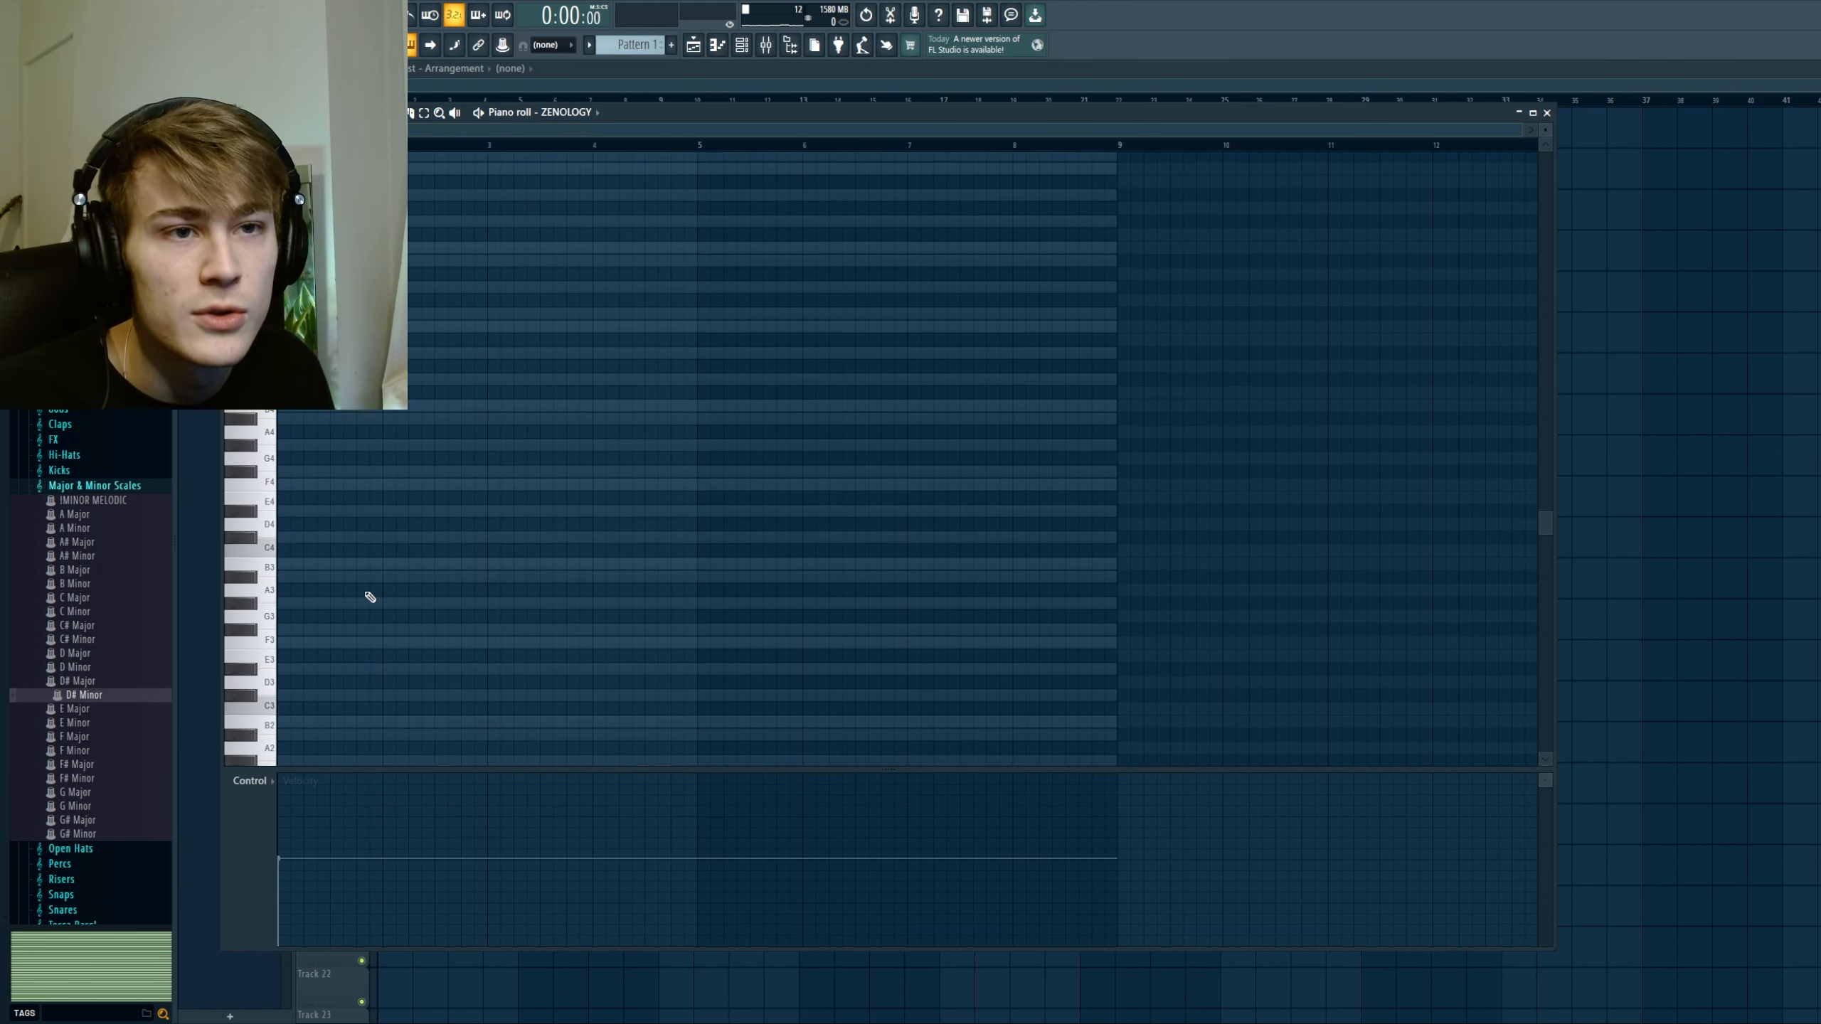
Step: Place the VI-VII-i root notes B3, C#4 and D#4 from bar 1, with the first two each half a bar long
scroll(350, 601, up, 1)
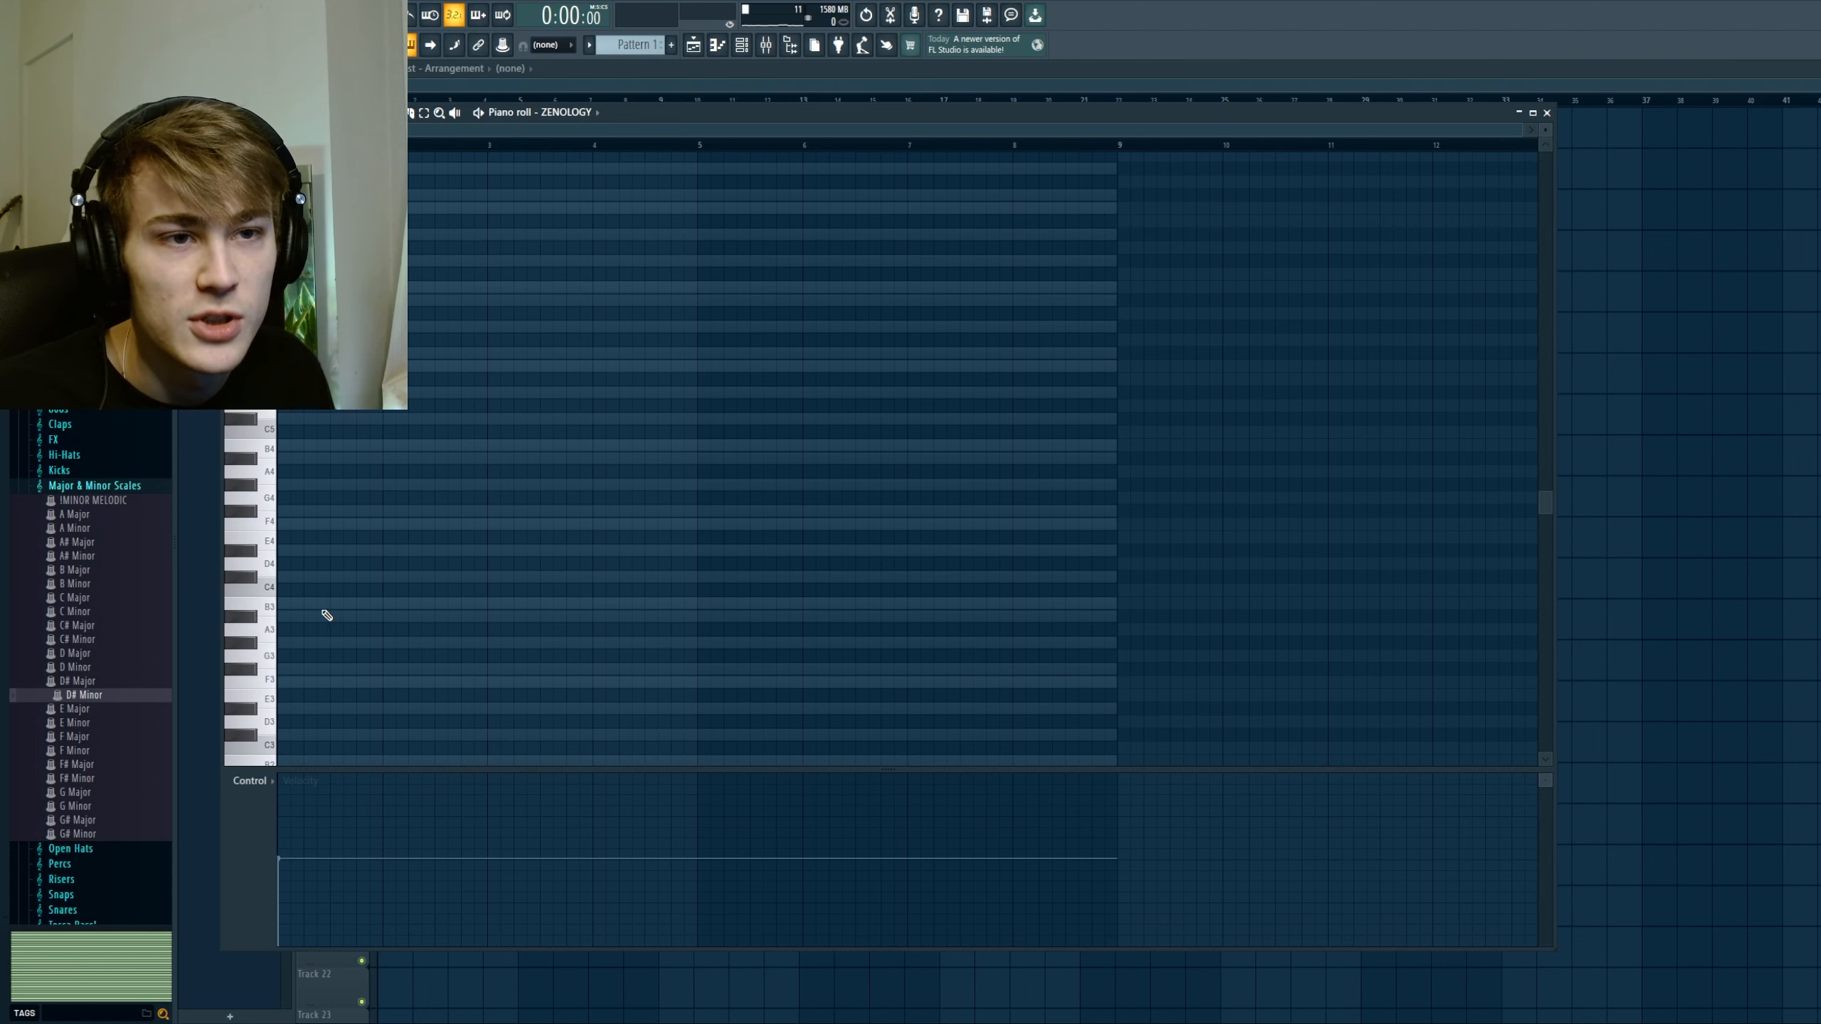
scroll(334, 606, down, 6)
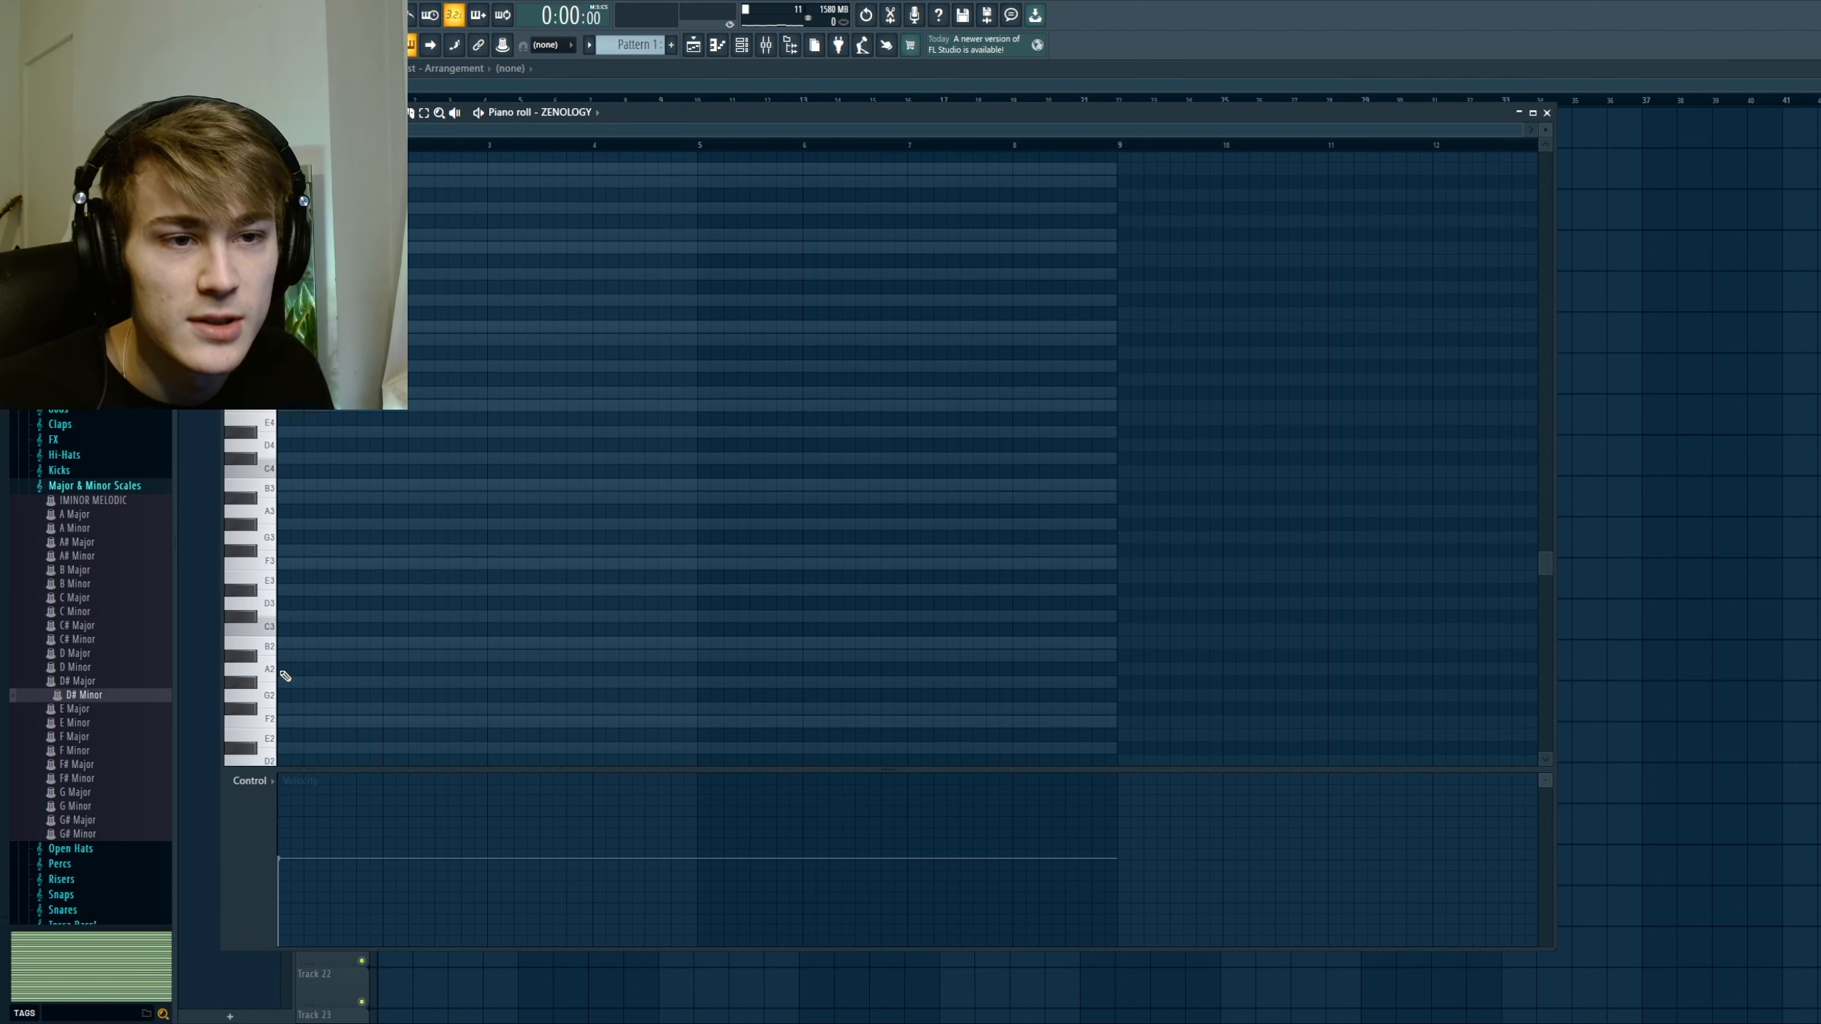
scroll(264, 617, up, 5)
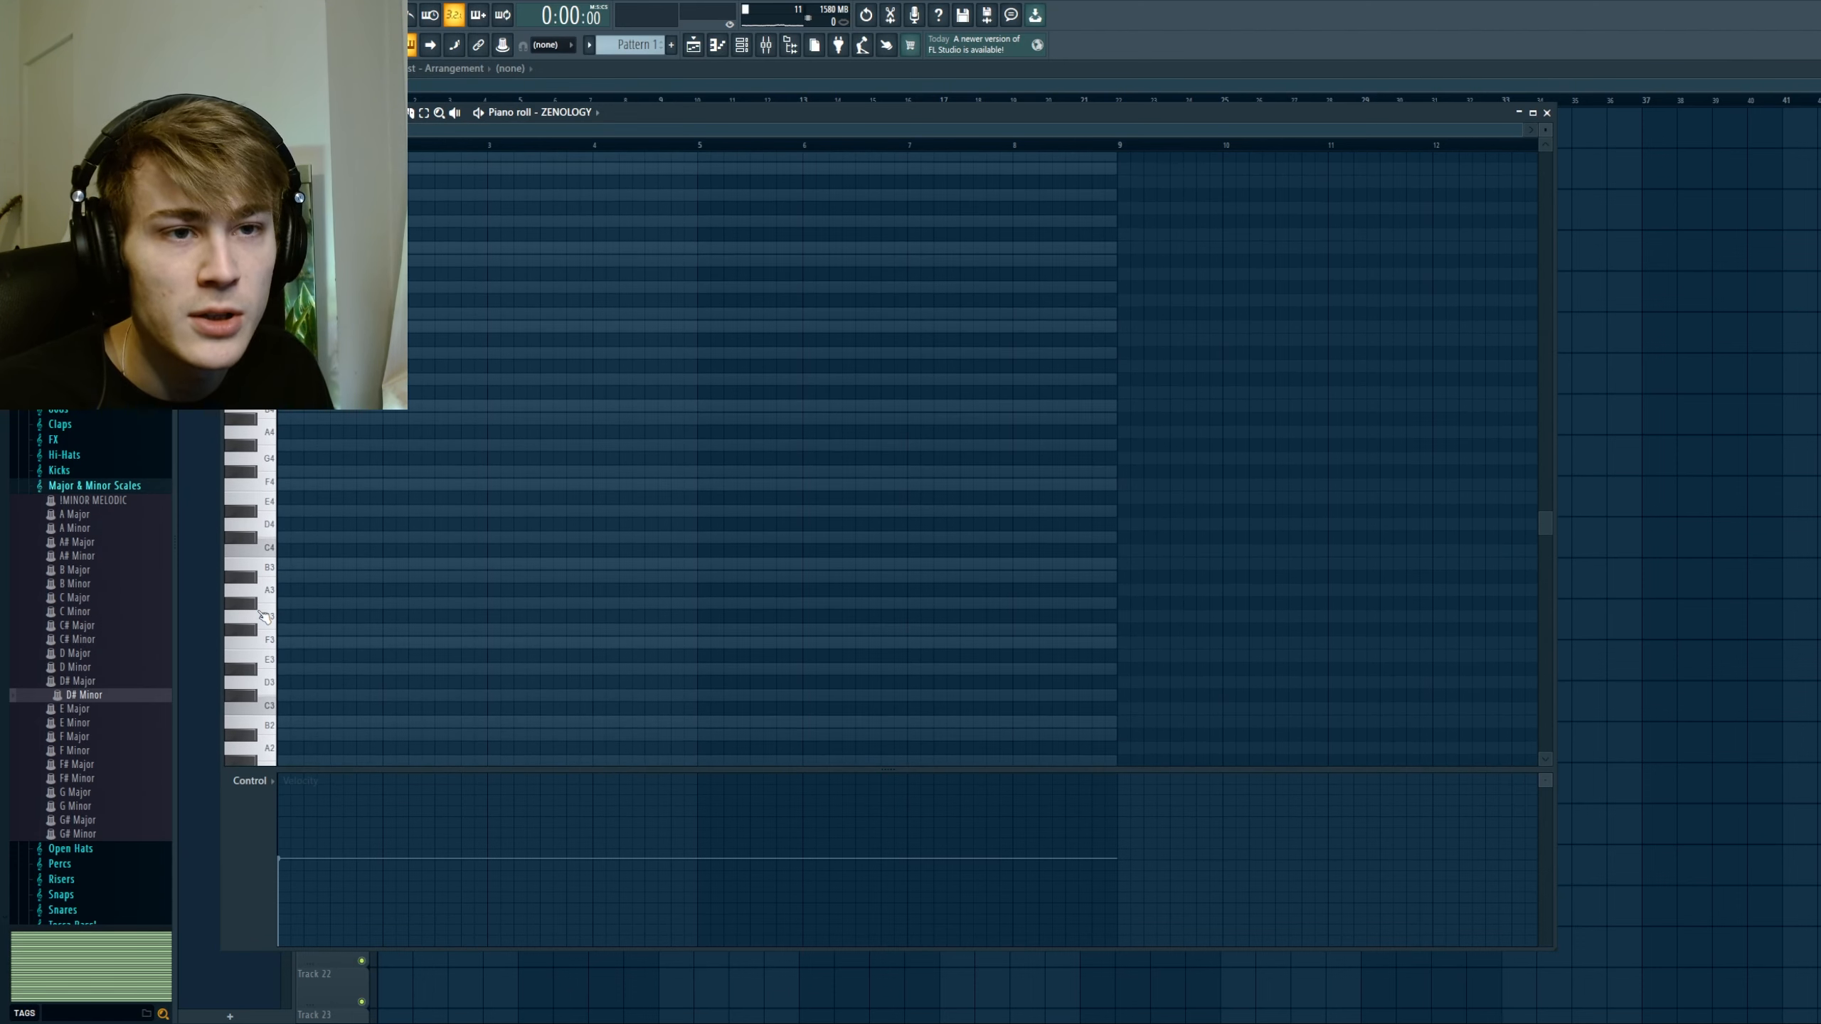
click(305, 567)
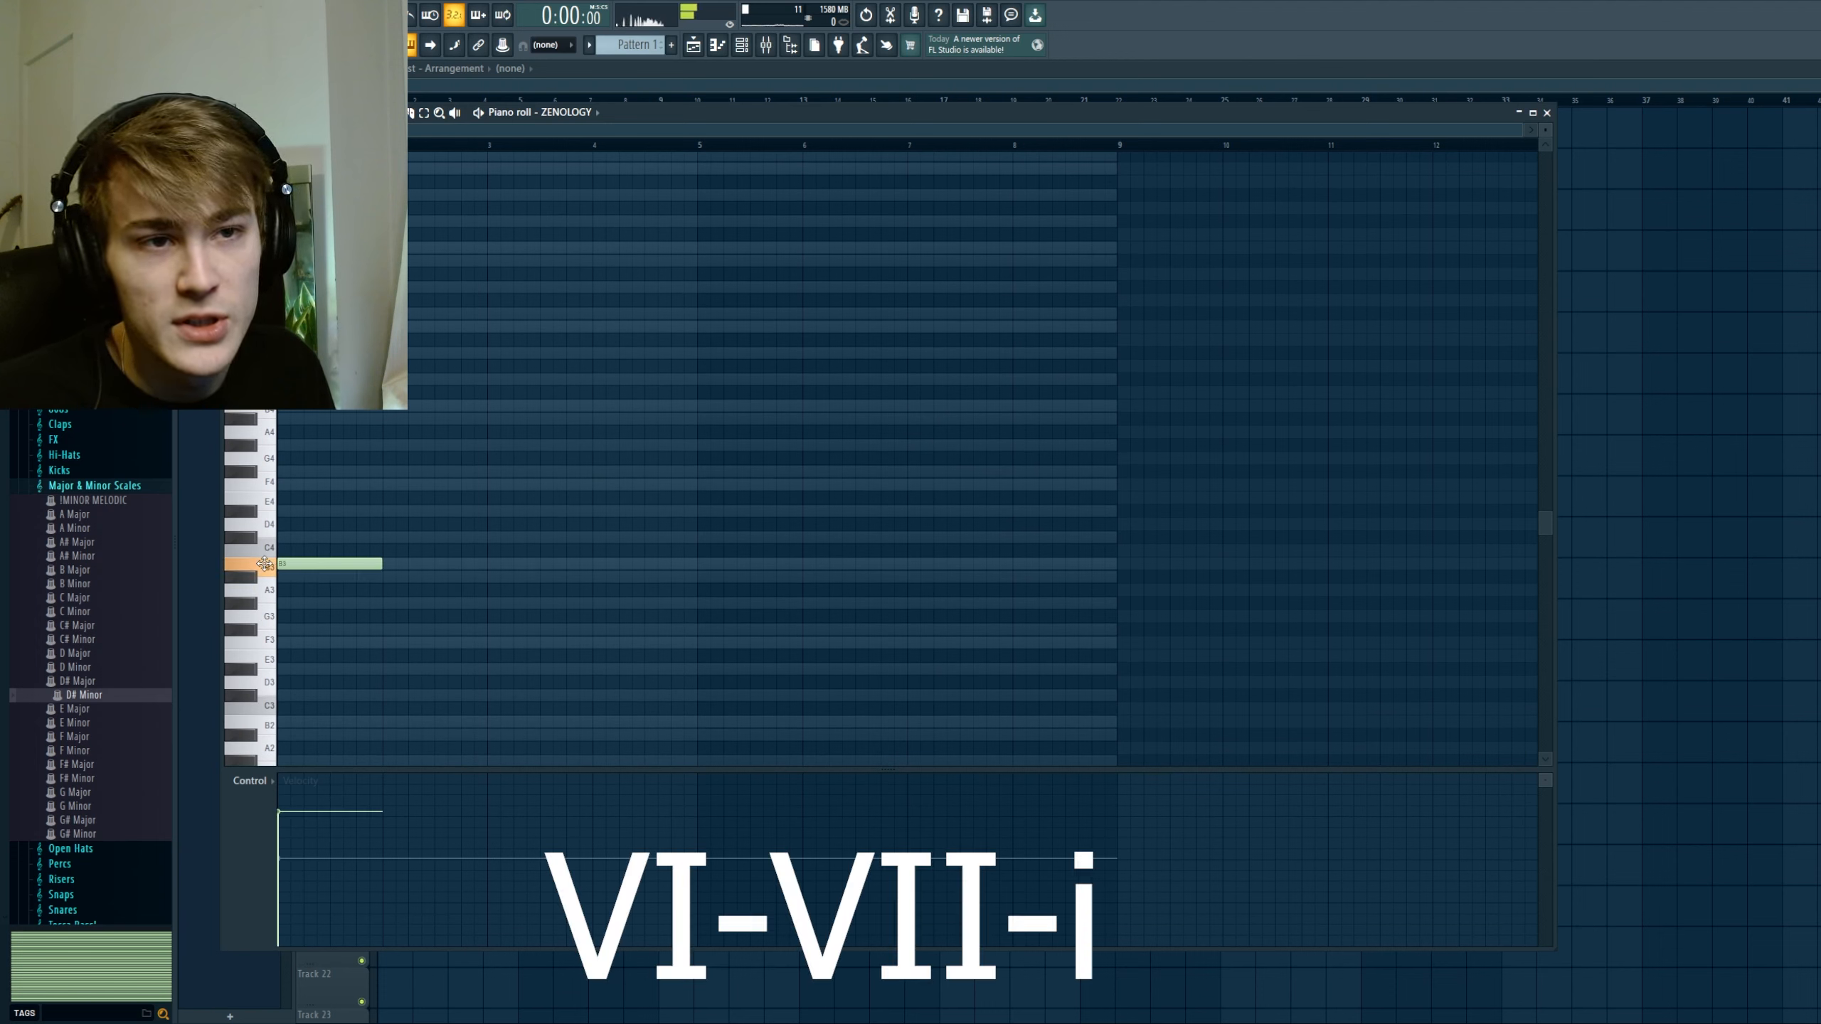
click(348, 537)
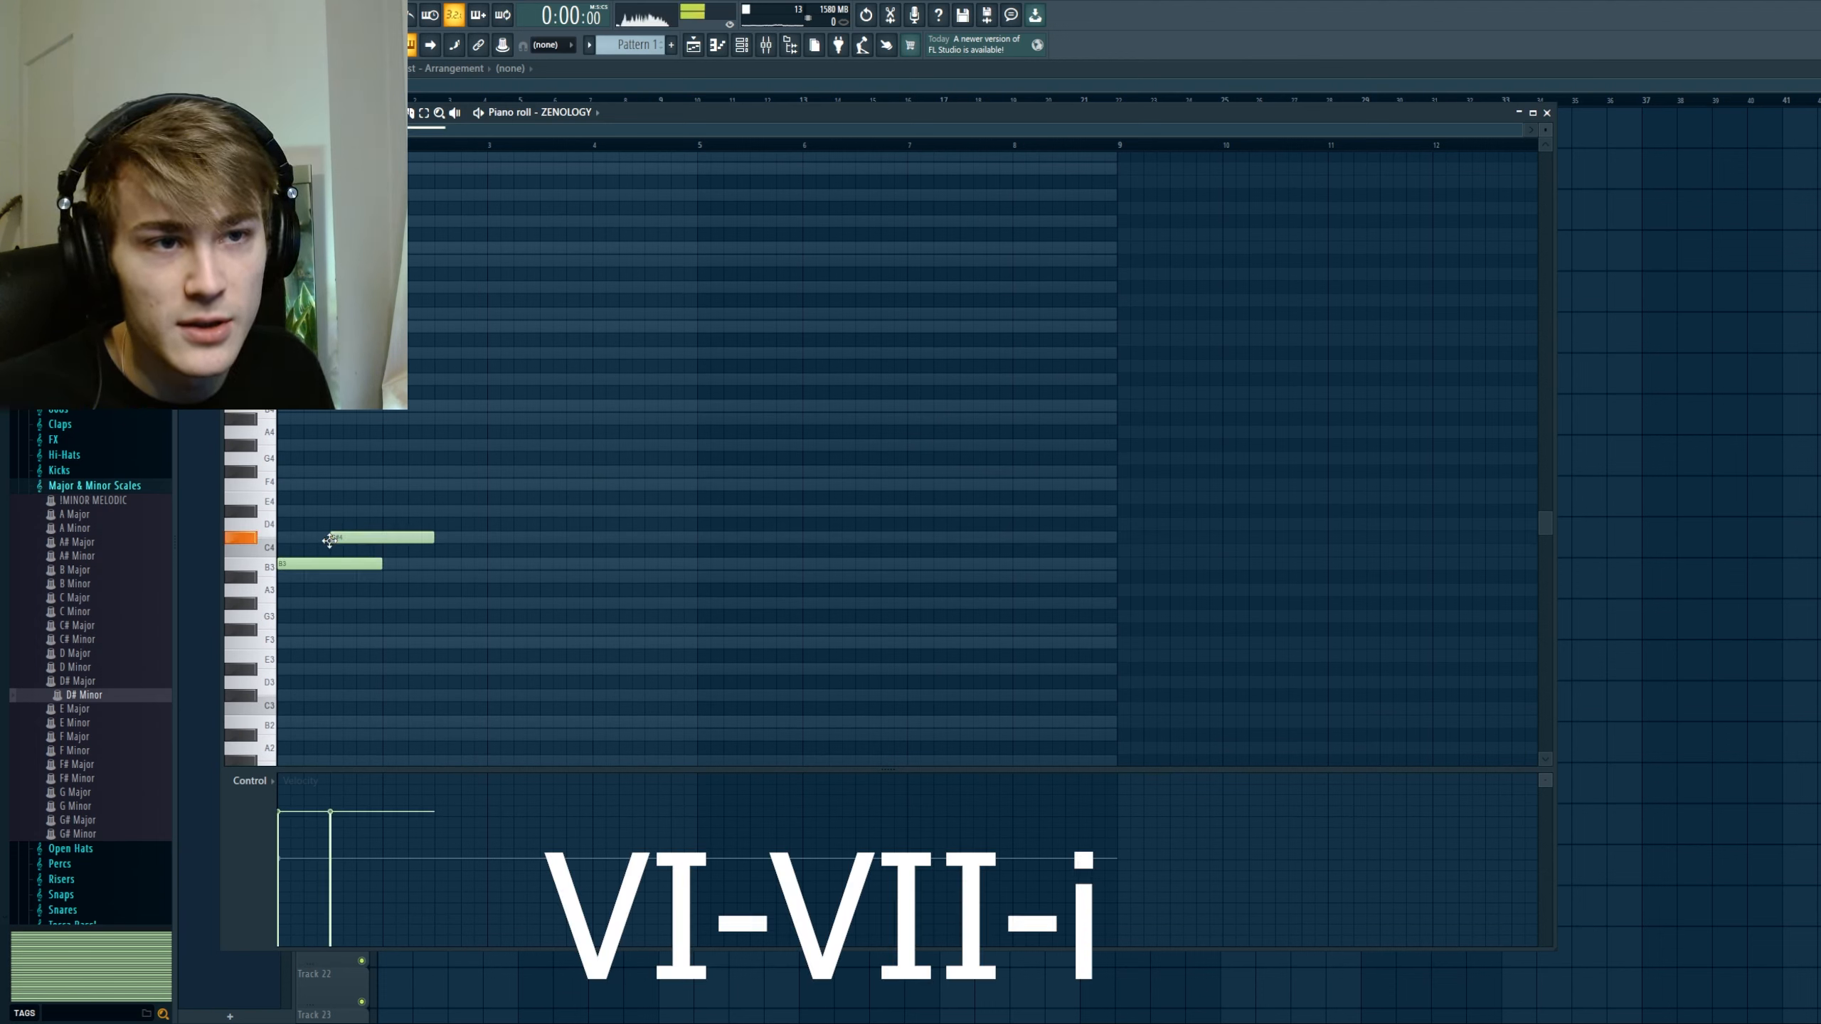
click(413, 512)
key(ctrl+l)
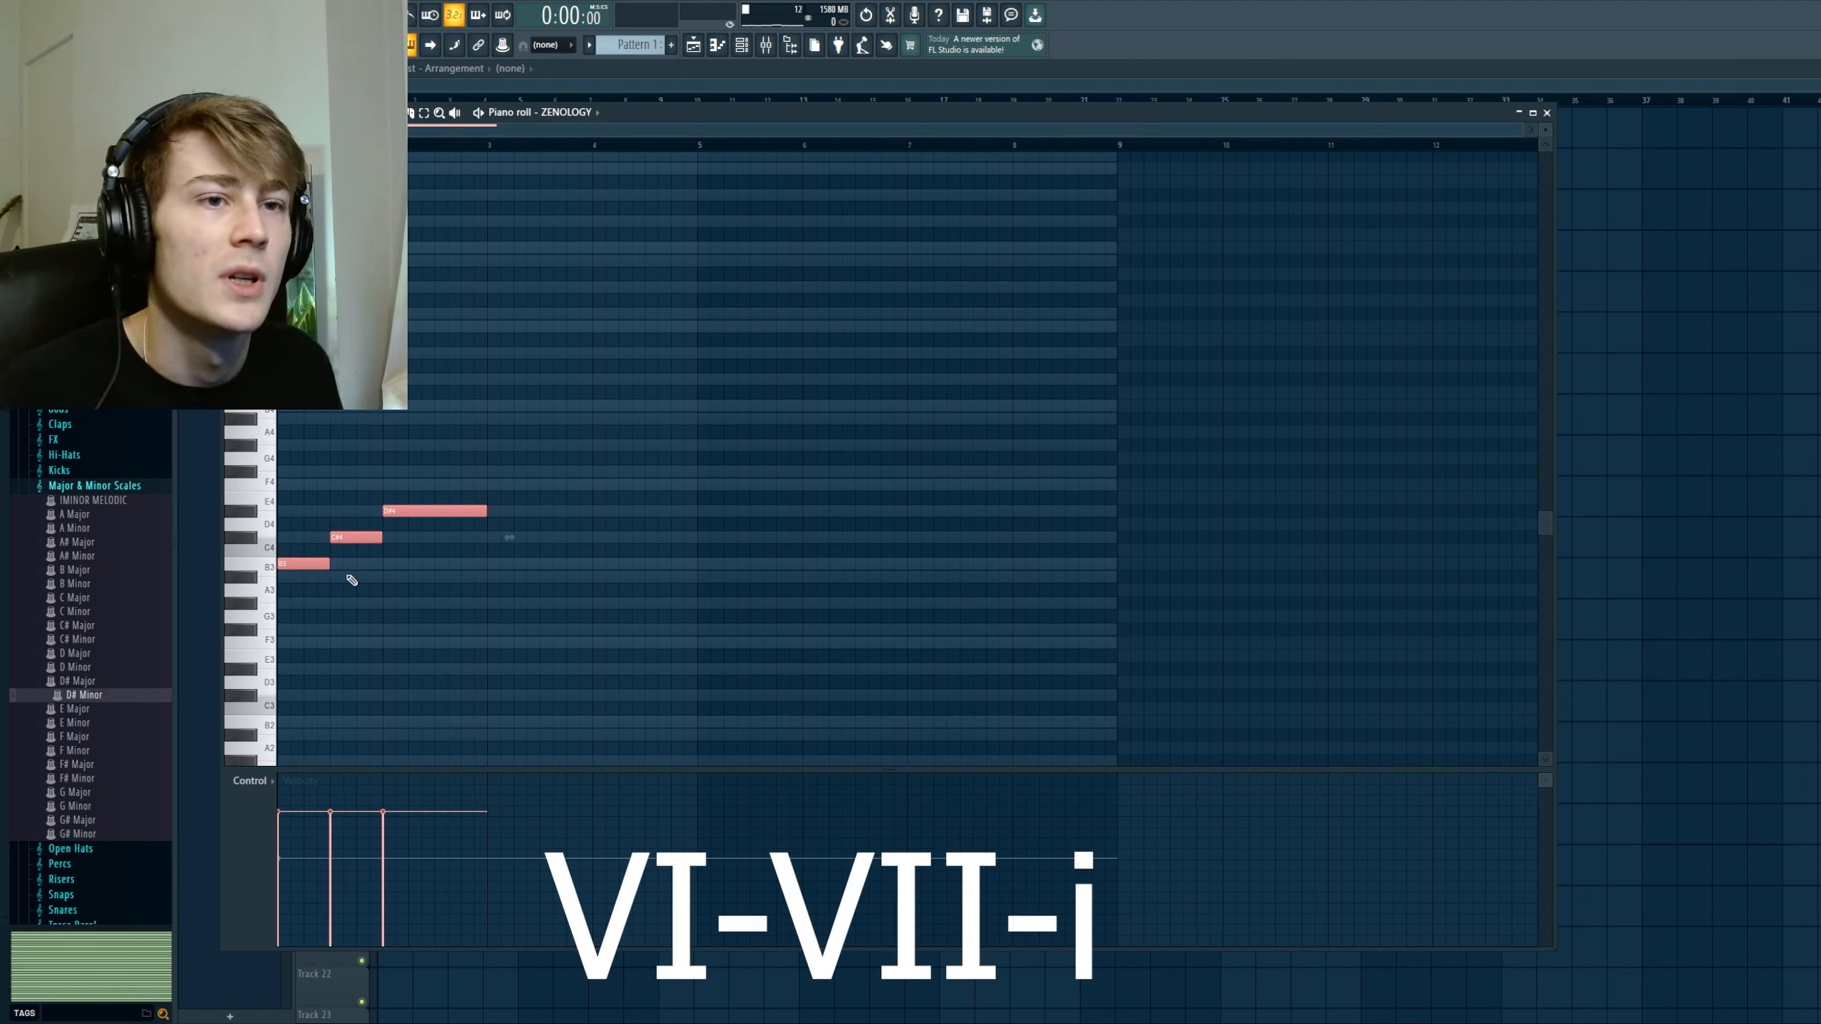
Step: Build triads on the roots: B3-D#4-F#4, C#4-F4-G#4 and D#4-F#4-A#4
key(ctrl+a)
drag(354, 539, 296, 511)
right_click(358, 504)
drag(402, 459, 402, 473)
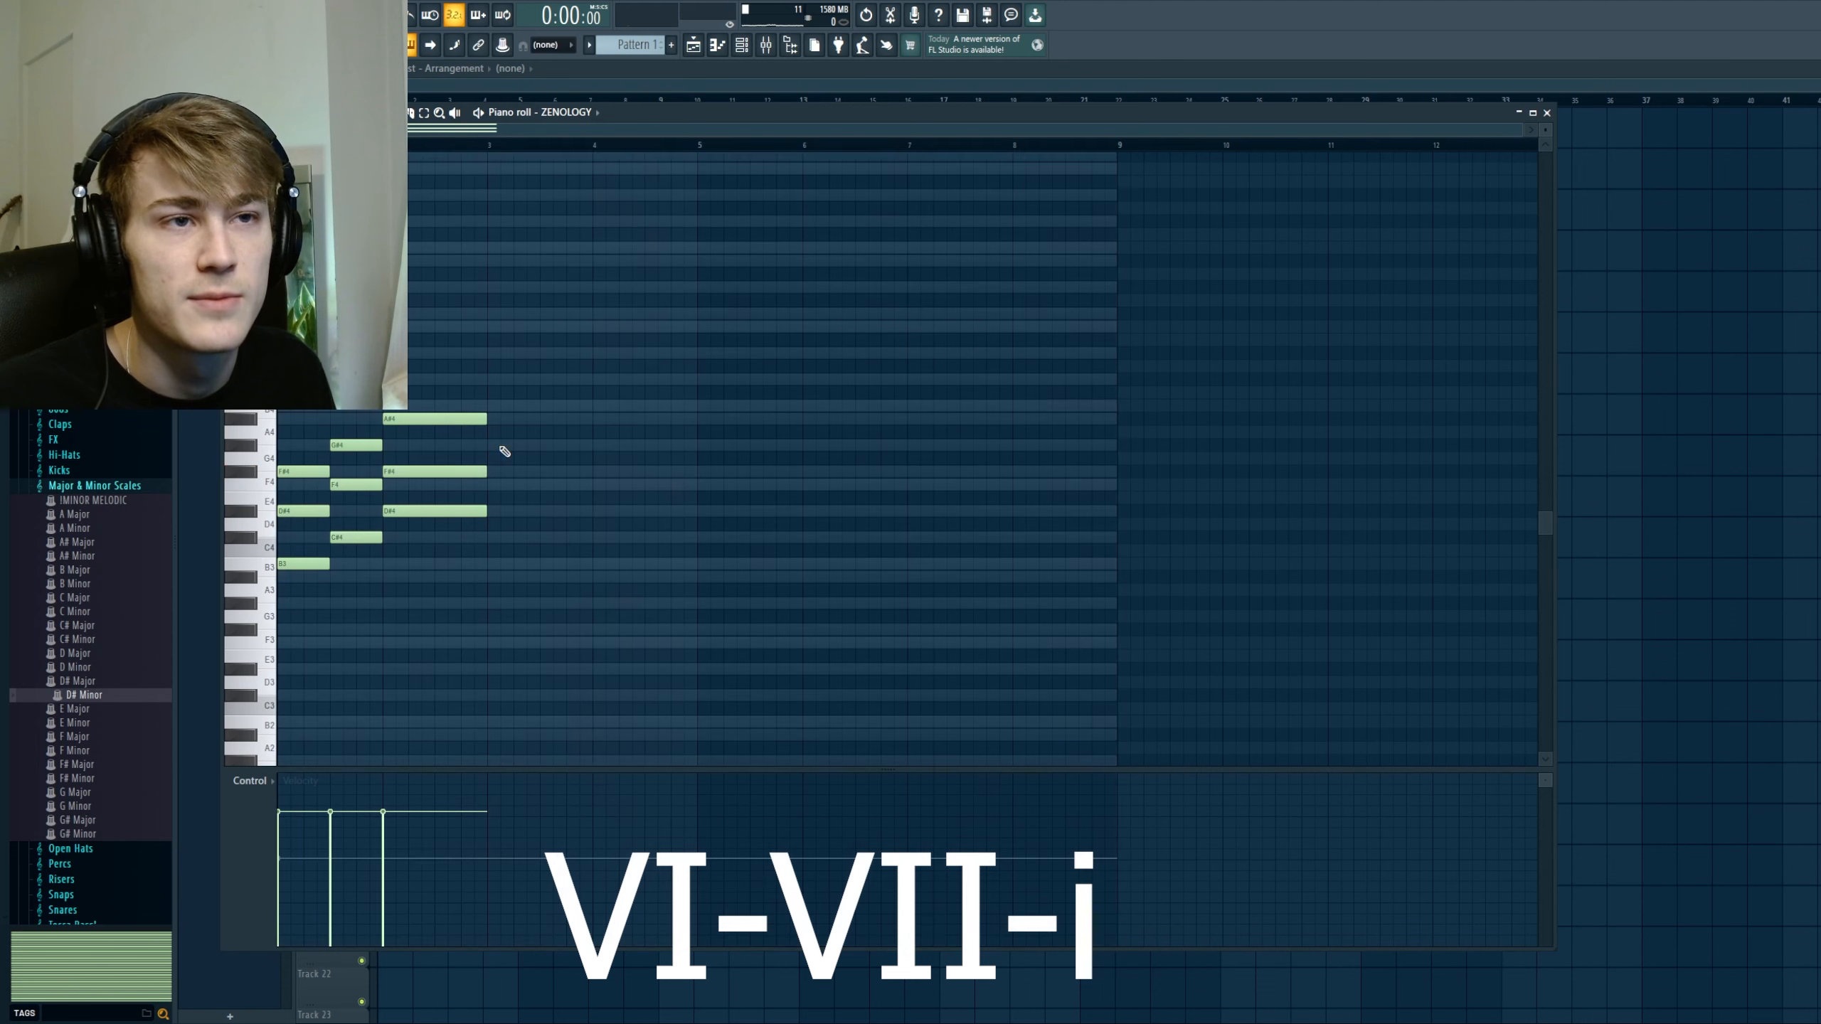
Step: Play back the VI-VII-i progression and duplicate it into bars 3 and 4
key(space)
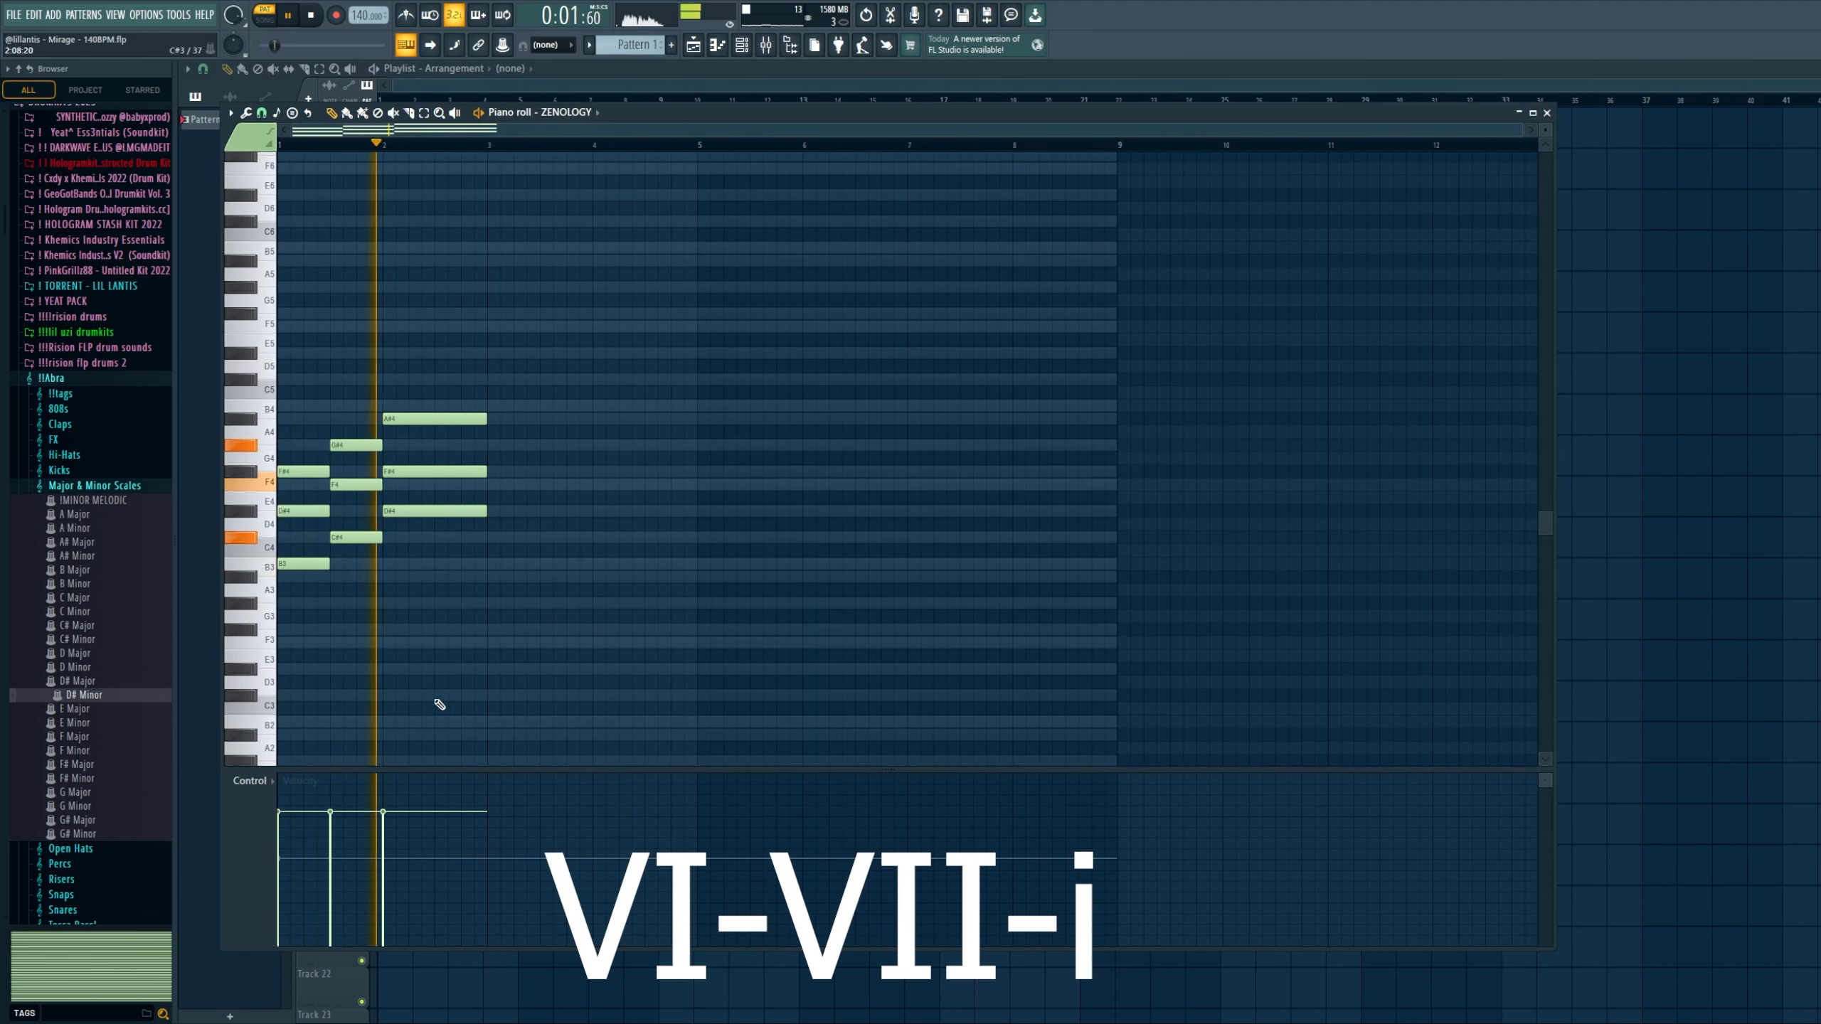
key(ctrl+a)
key(ctrl+b)
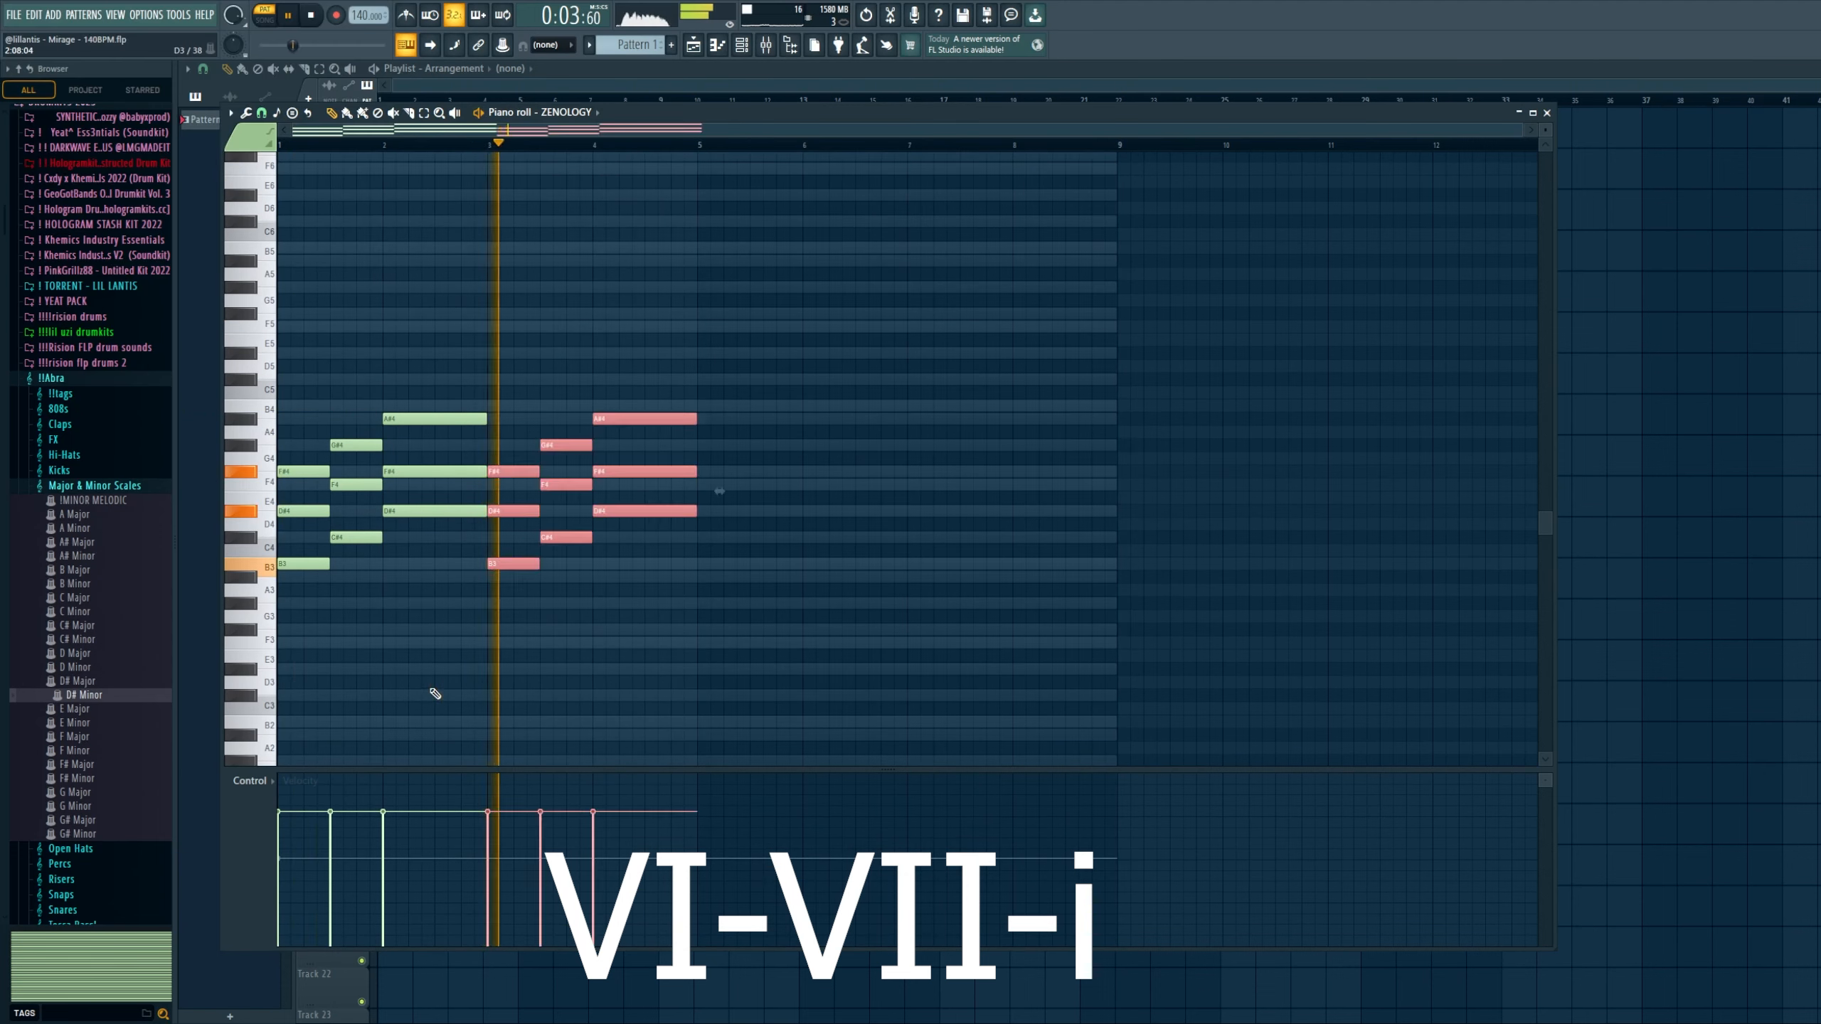
right_click(434, 695)
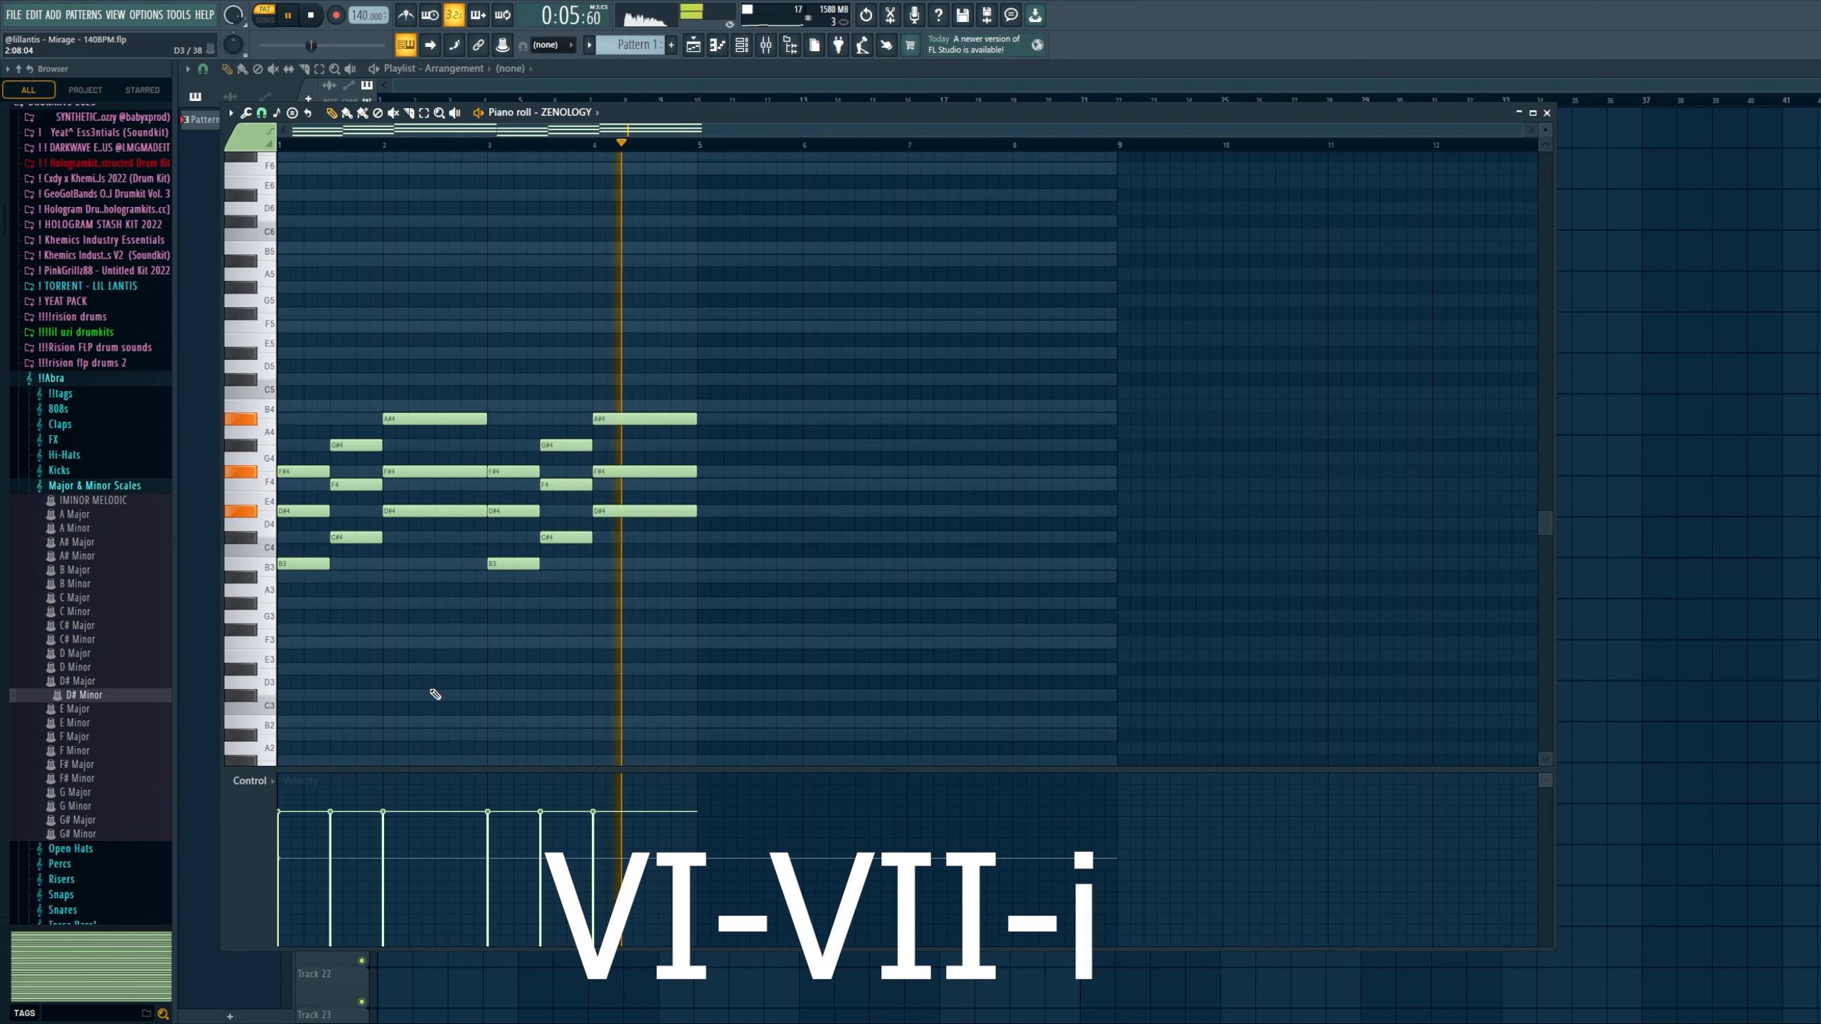
key(space)
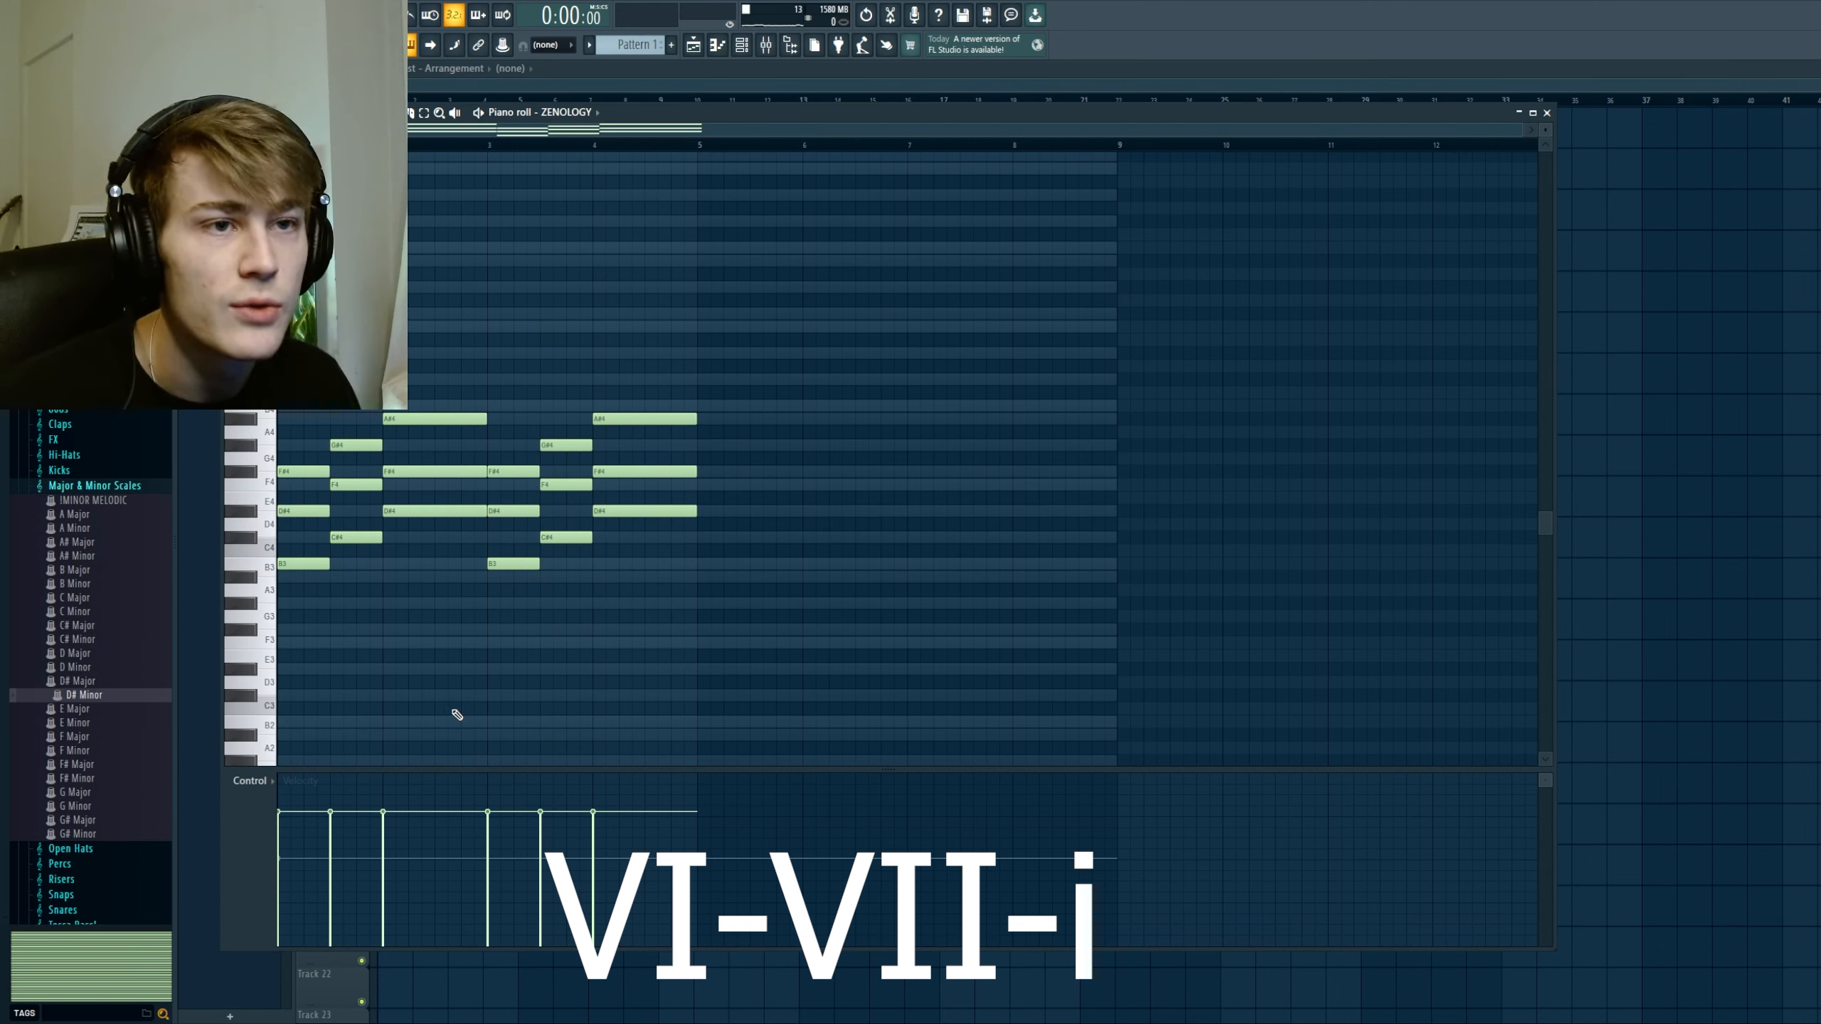
Step: Add a v chord (A#3, C#4, F4) halfway through bar 4 and shorten the preceding i chord to meet it
click(646, 576)
click(645, 538)
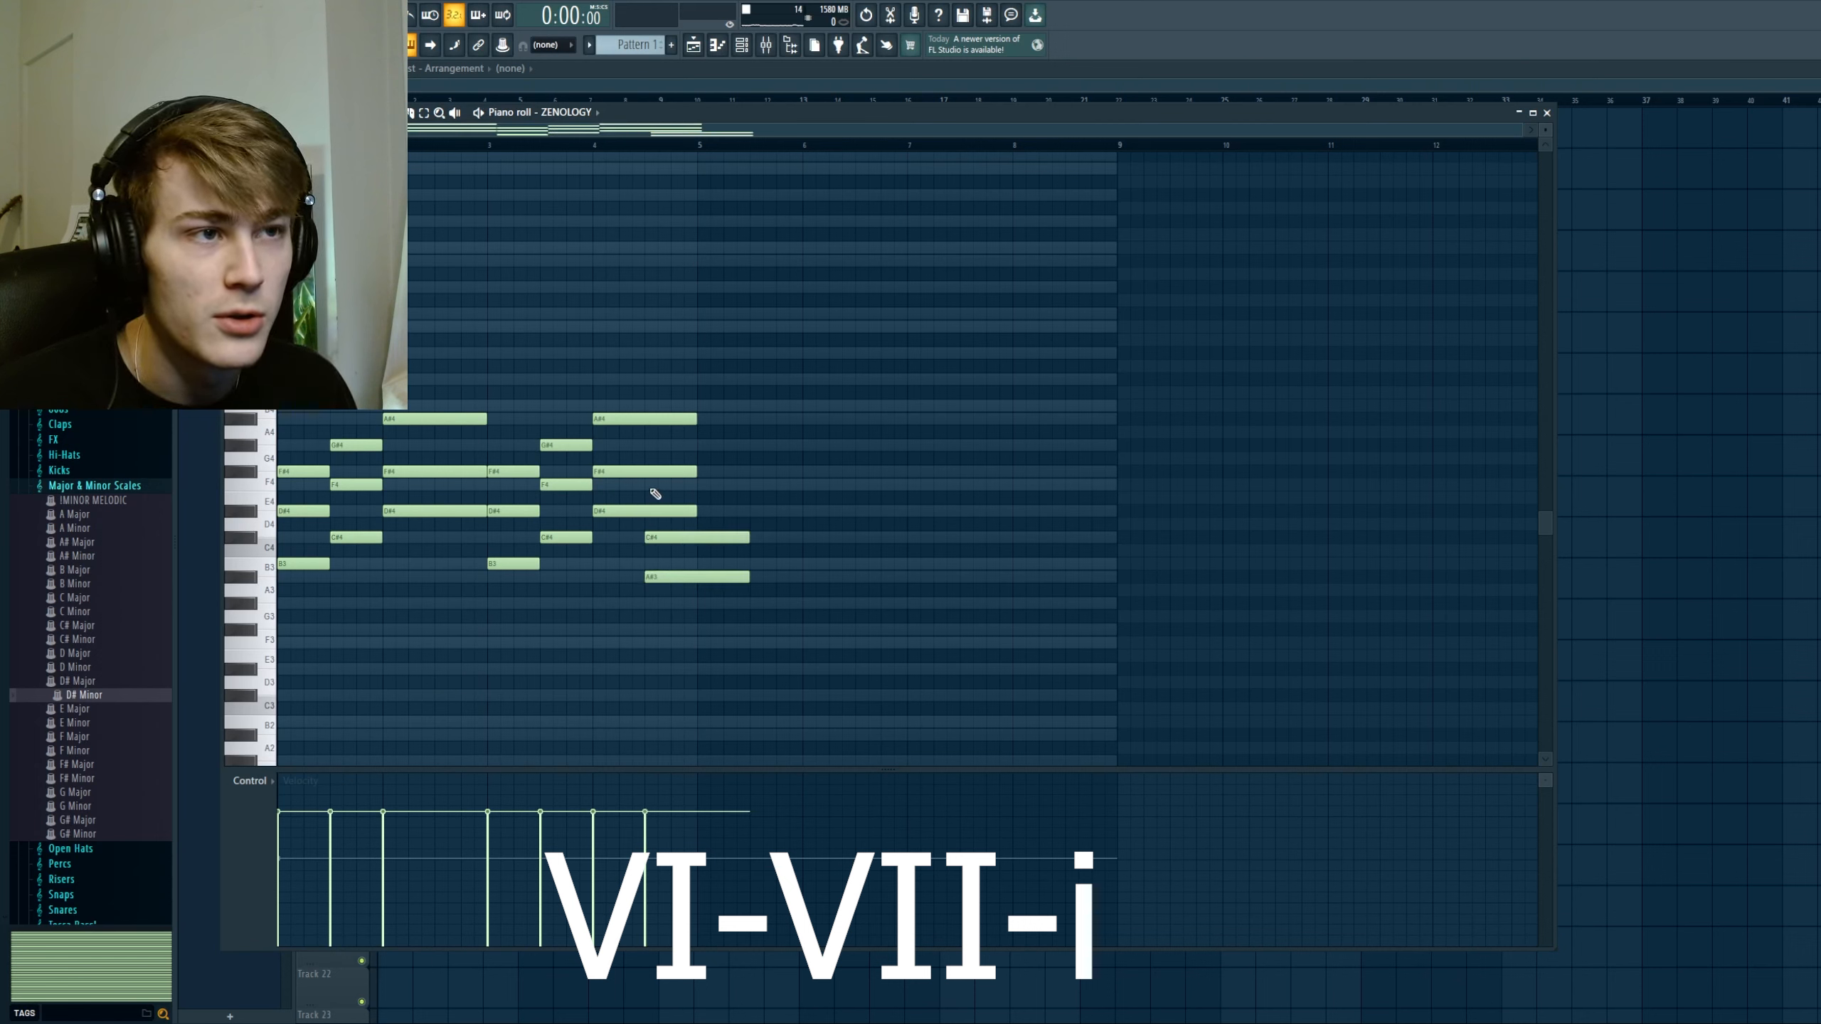
click(648, 486)
drag(659, 346, 715, 612)
key(ctrl+l)
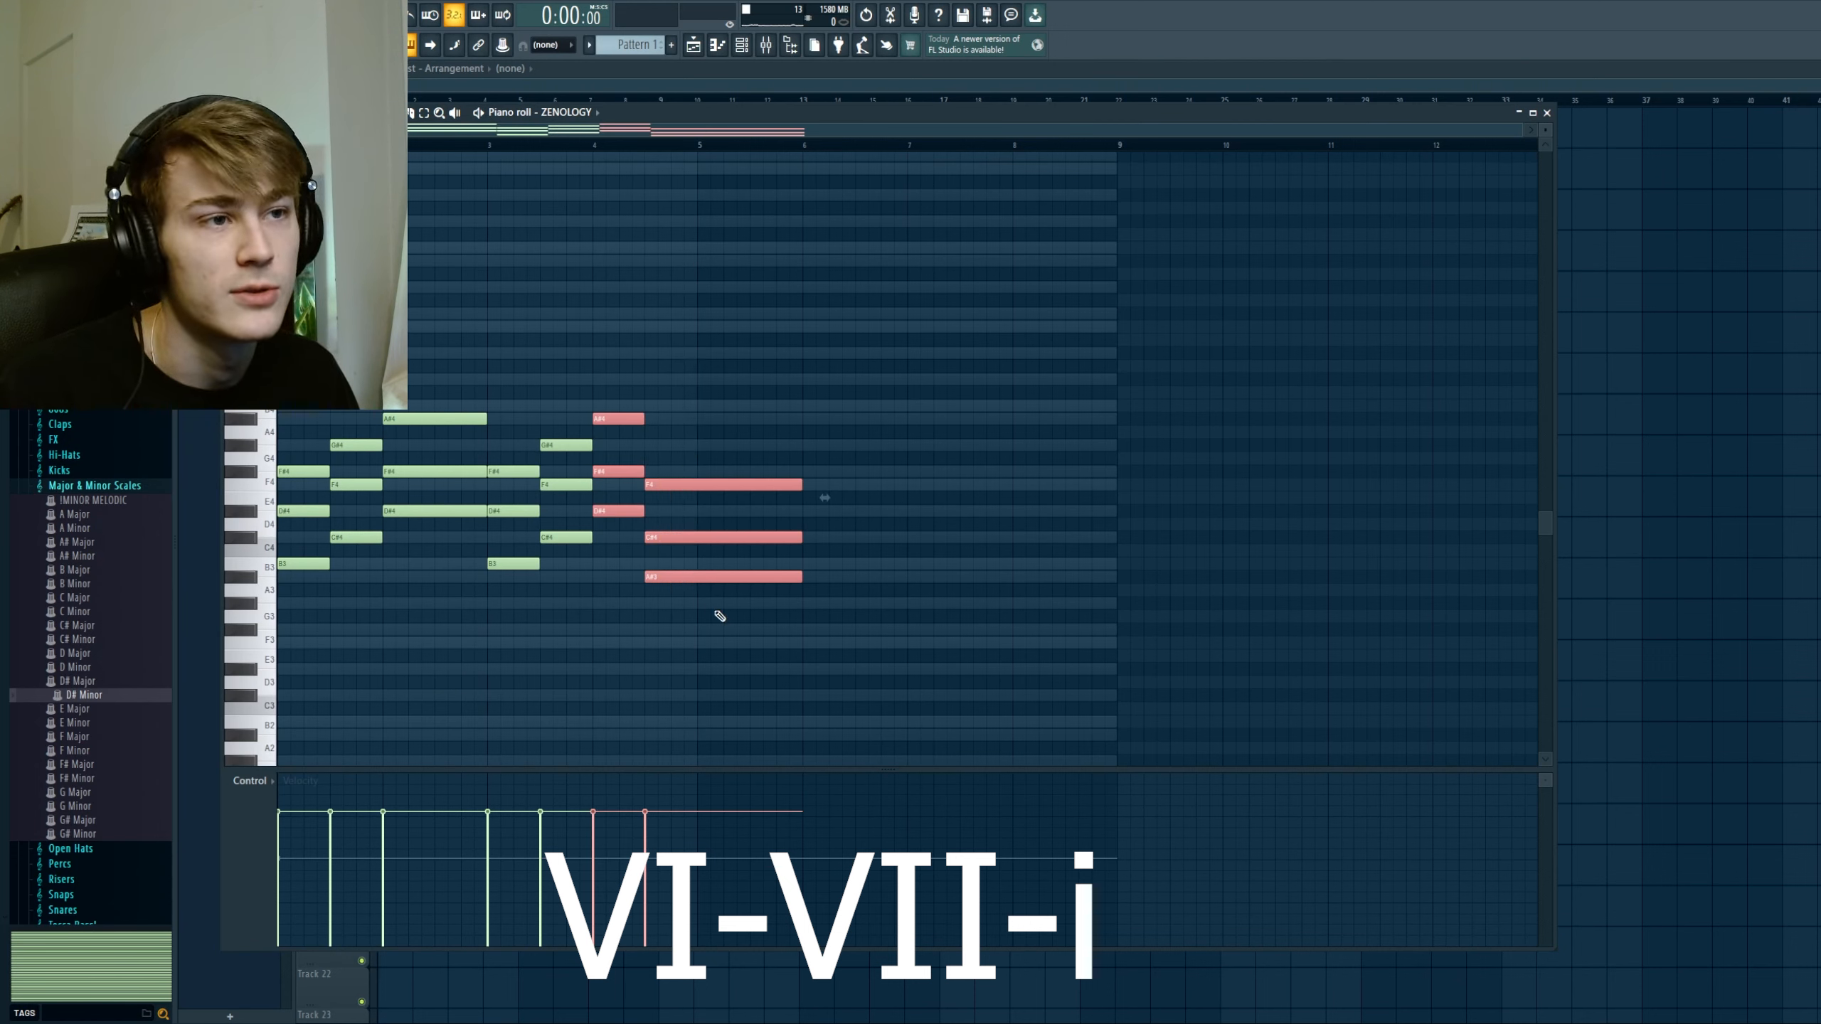
Step: Shorten the v chord so it ends with bar 4, and deselect the notes
click(705, 565)
drag(719, 467, 727, 597)
key(ctrl+l)
right_click(750, 565)
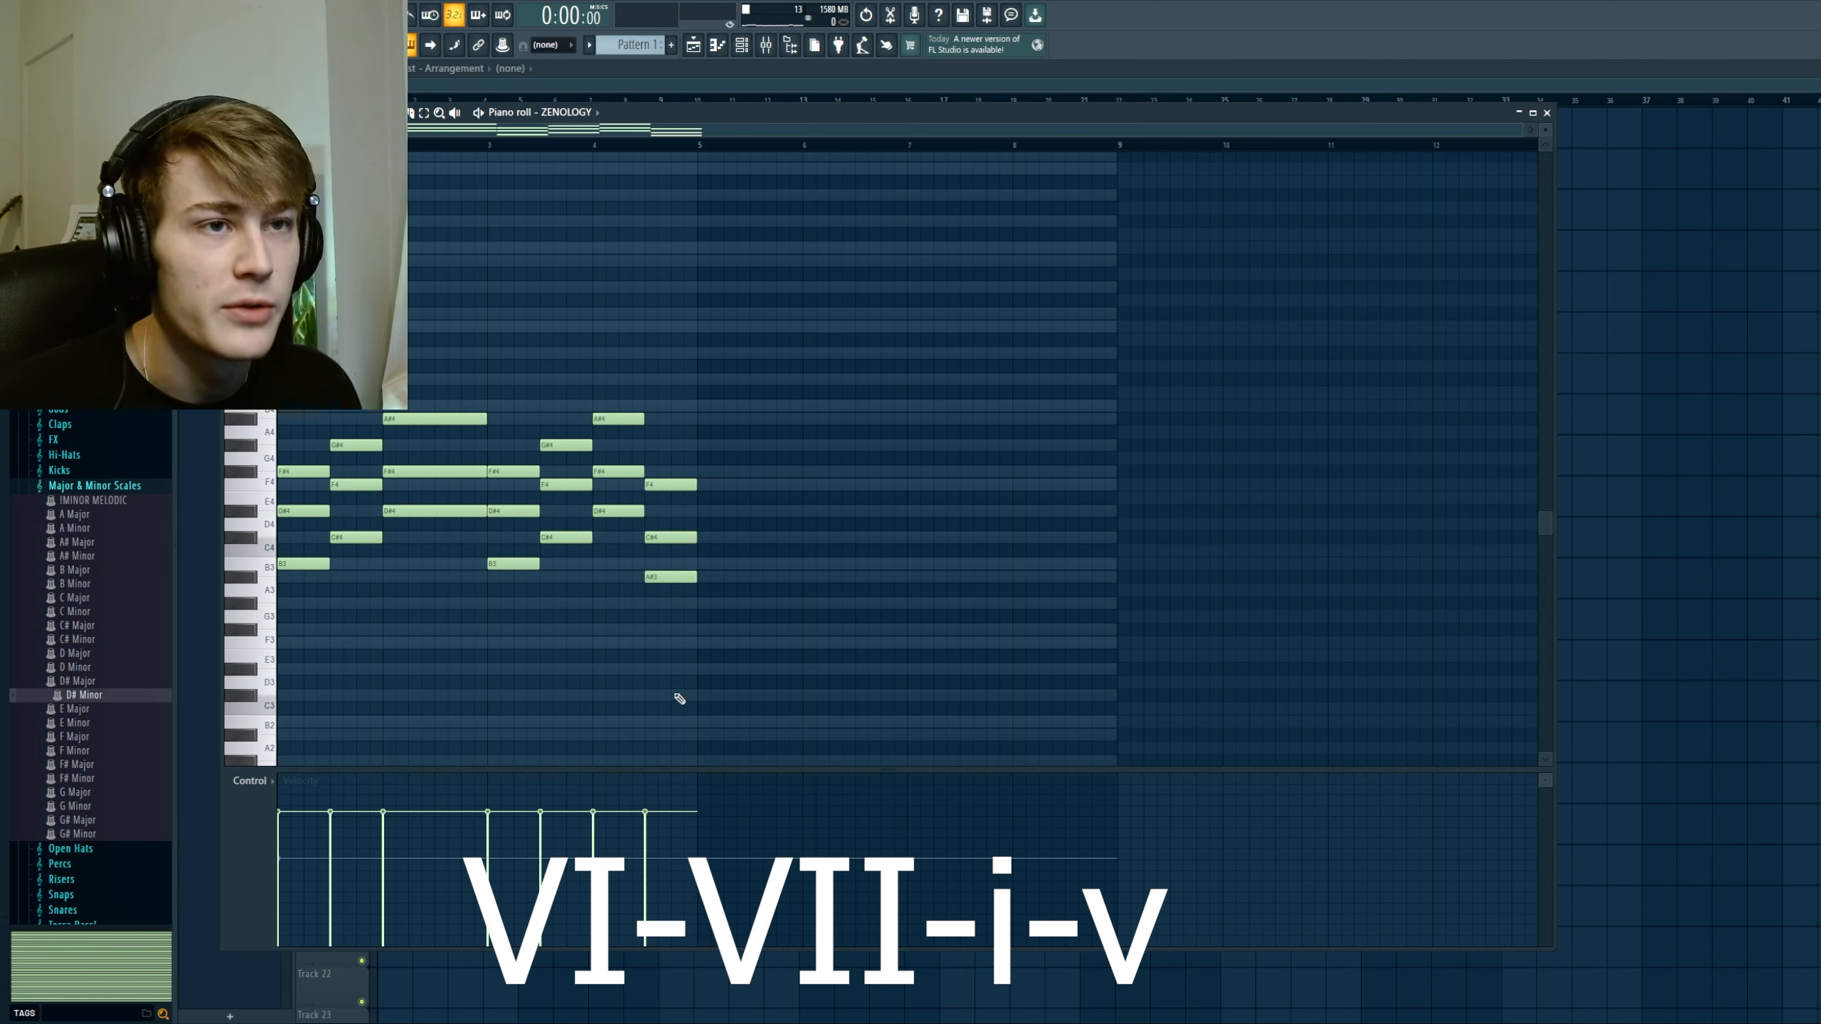
Step: Duplicate the four-bar VI-VII-i-v progression into bars 5 to 8 and play it back from bar 3
drag(280, 611, 356, 387)
drag(662, 451, 720, 665)
key(ctrl+d)
key(ctrl+b)
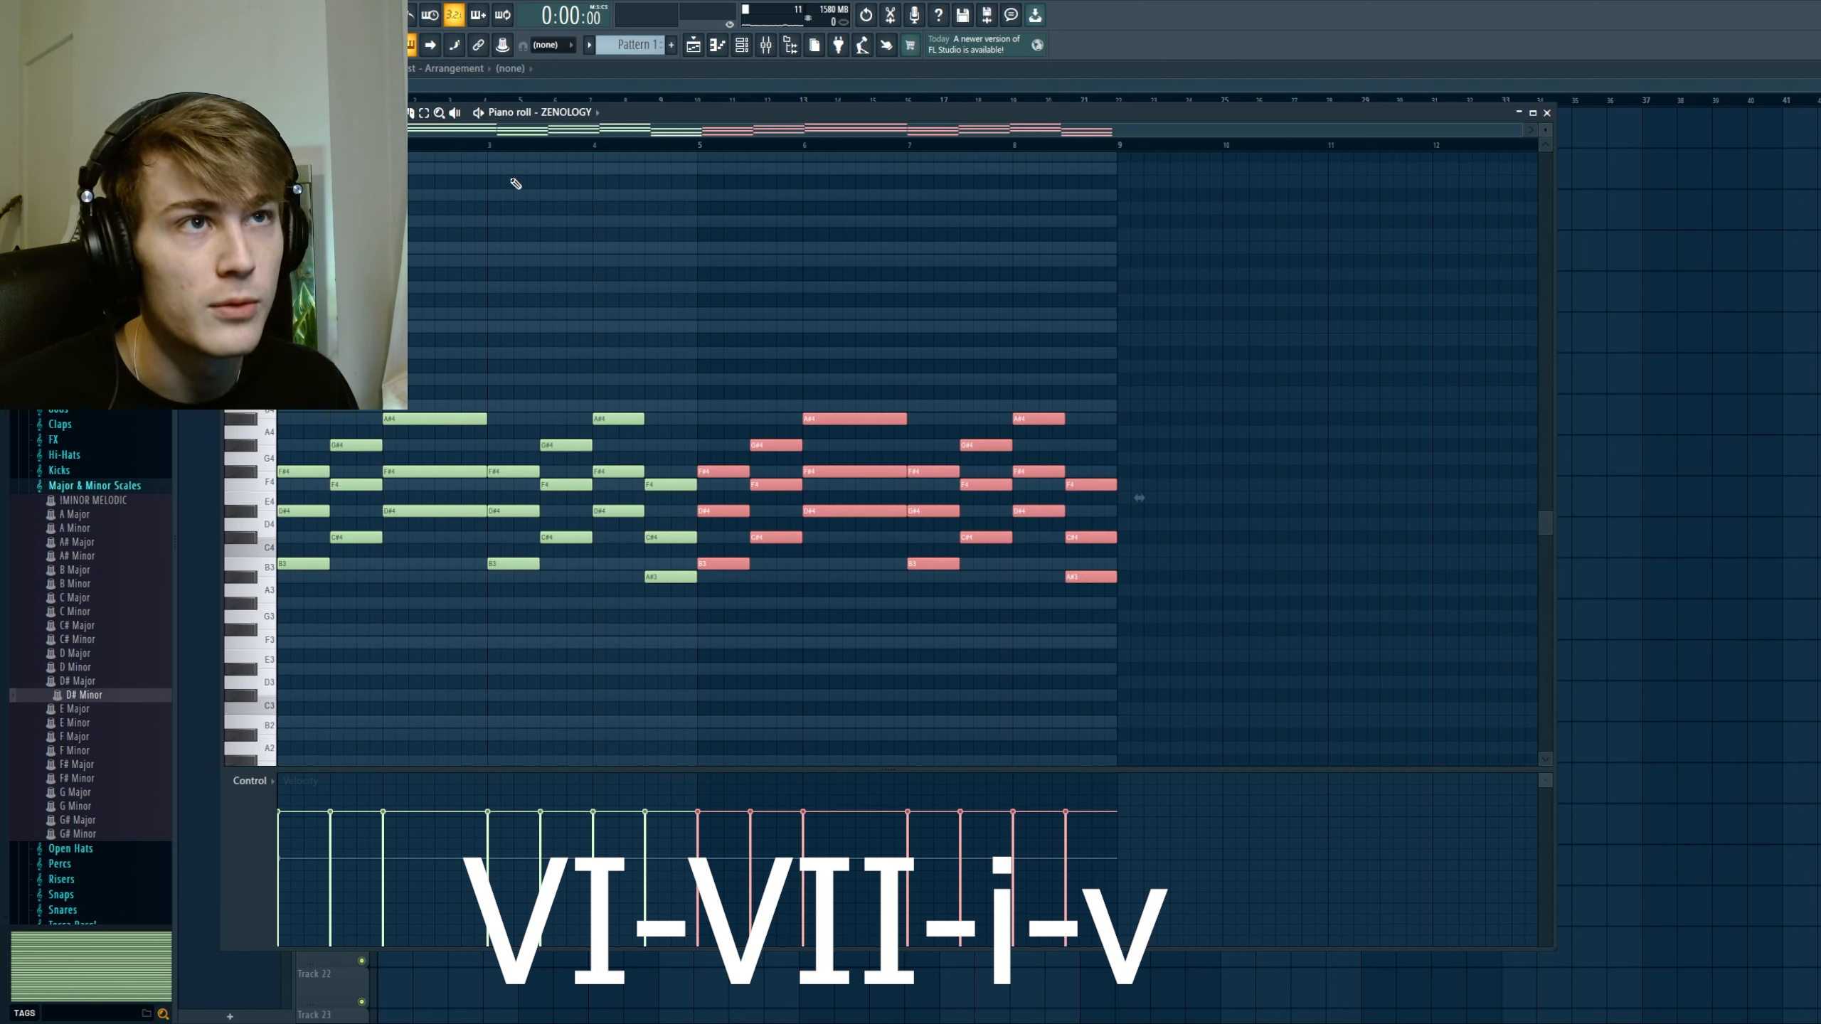
click(492, 147)
key(ctrl+d)
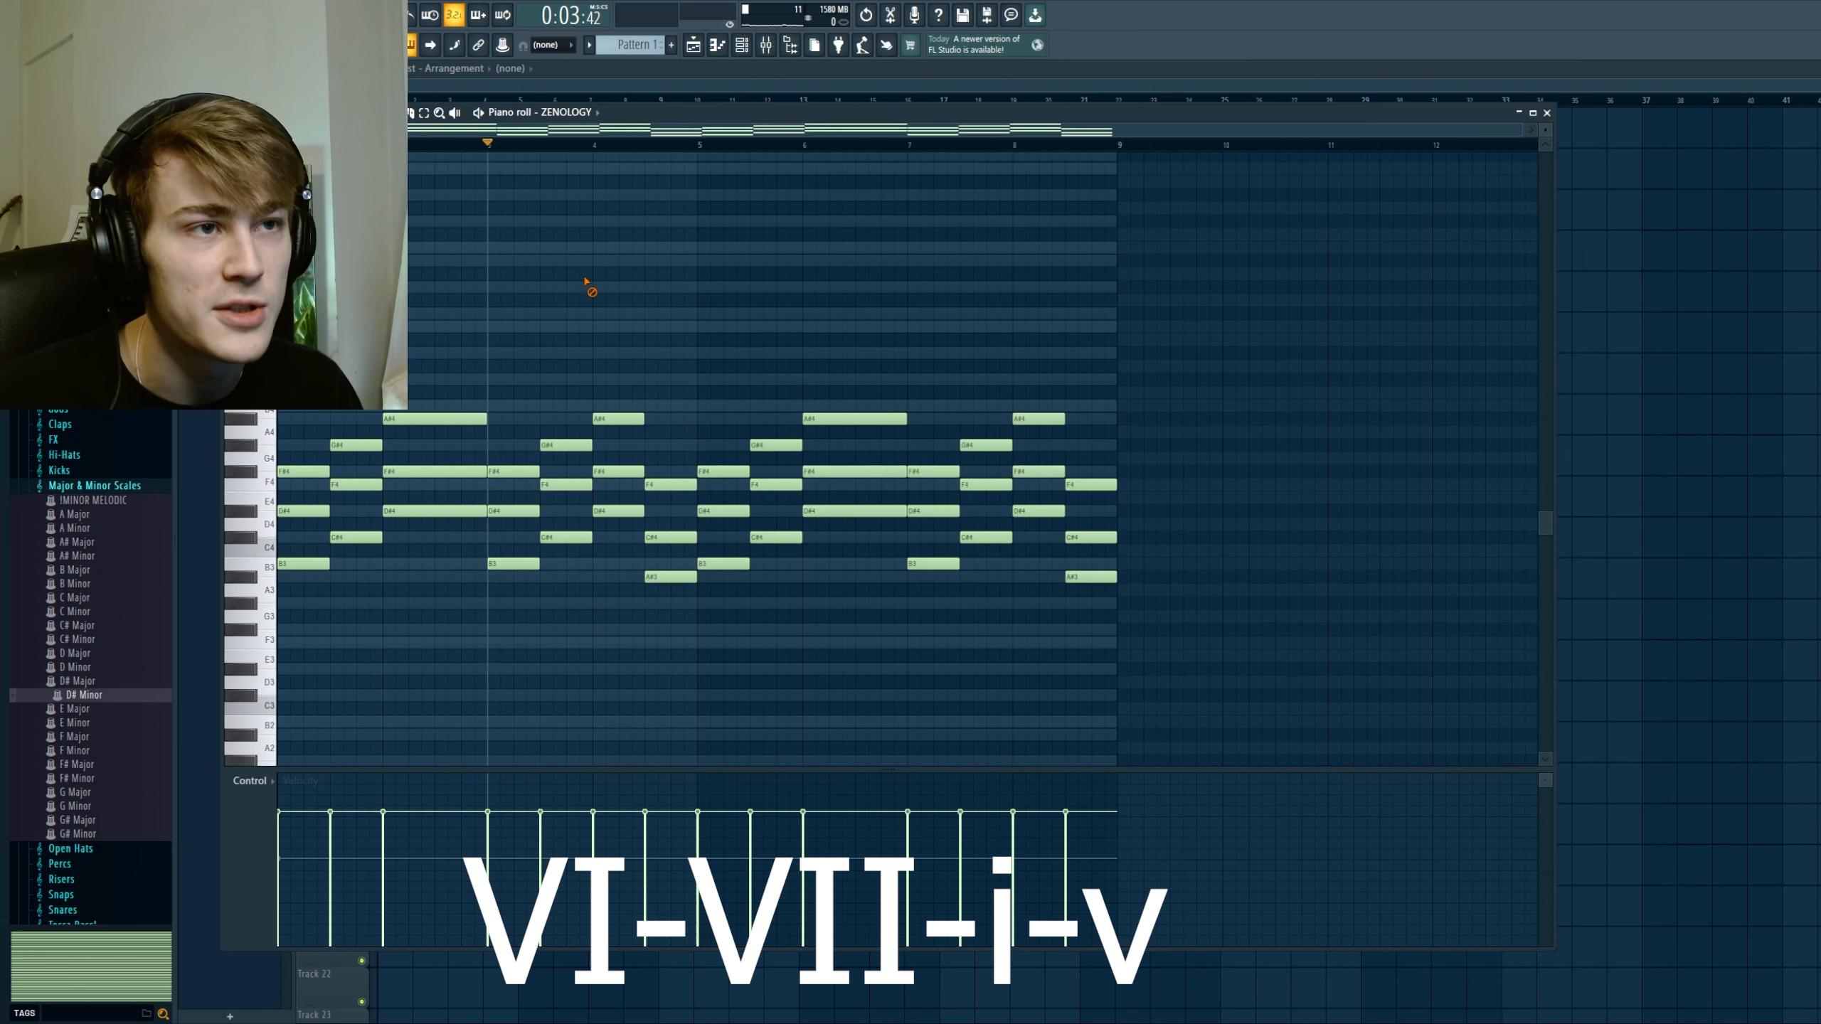
key(space)
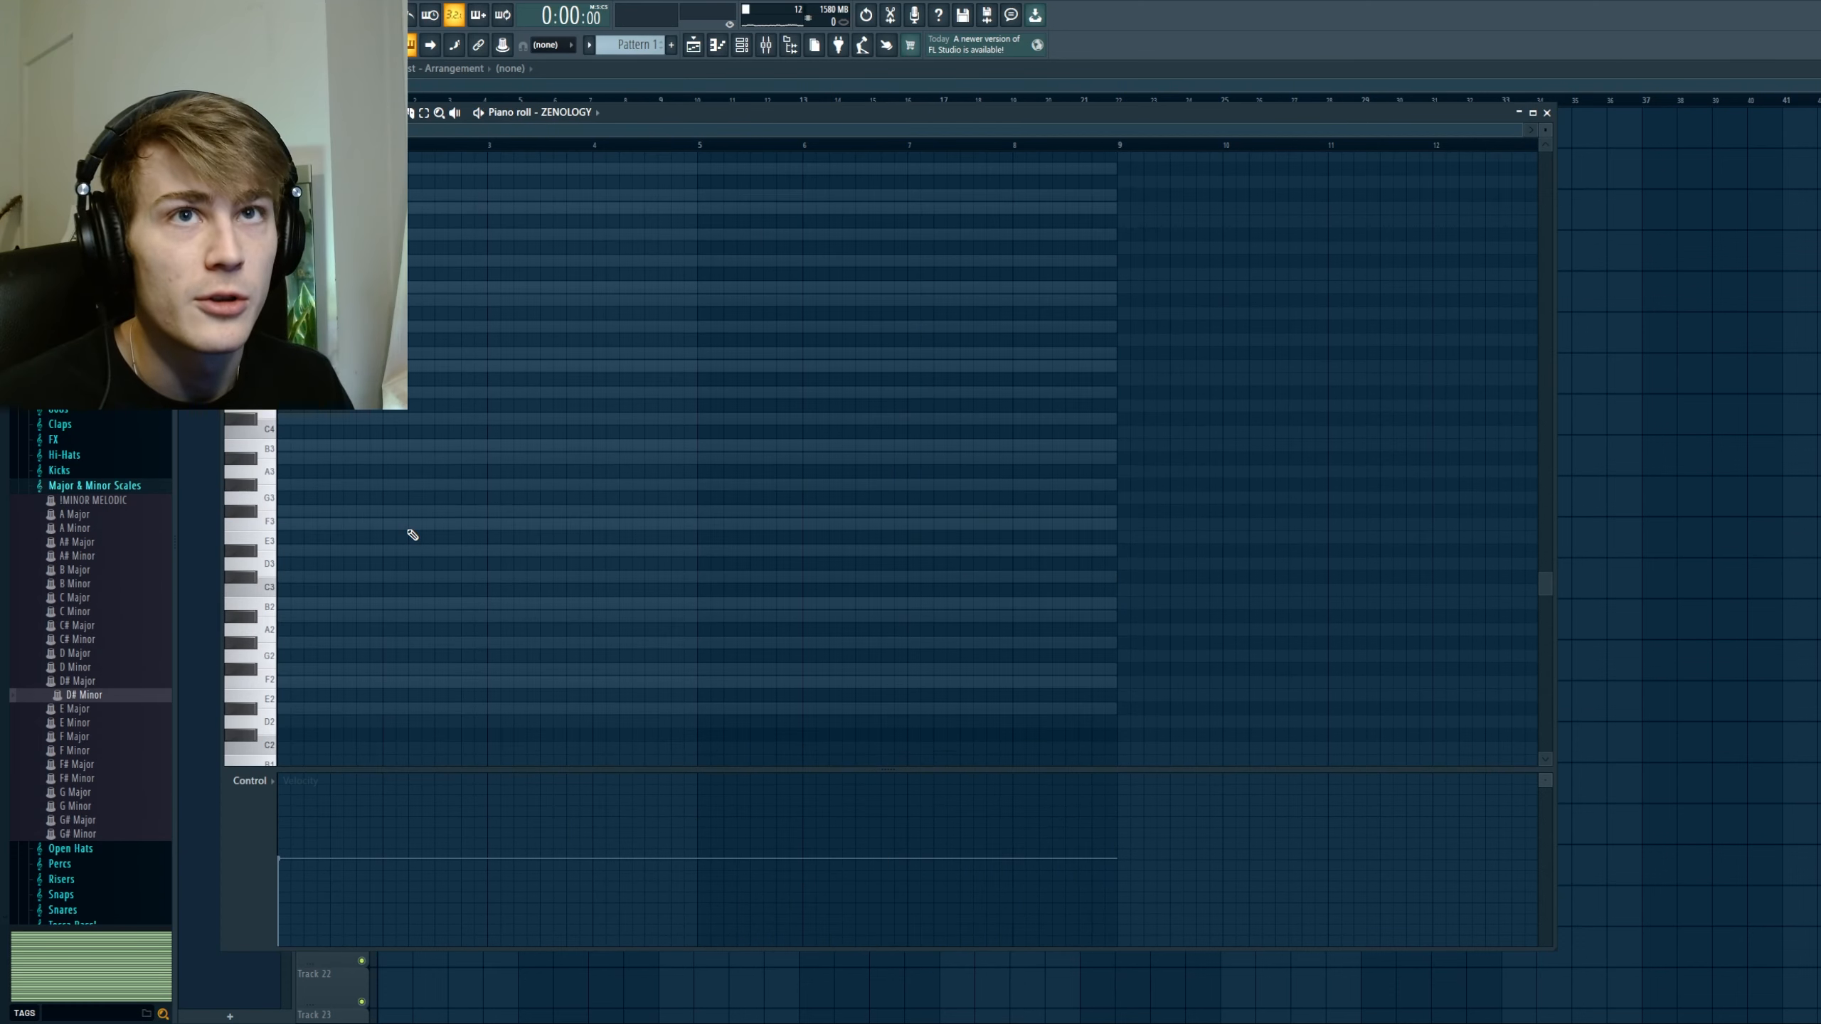
Step: Place a short i chord (D#4, F#4, A#4) at the start of bar 1, followed by a v chord (A#3, C#4, F4)
scroll(371, 557, up, 1)
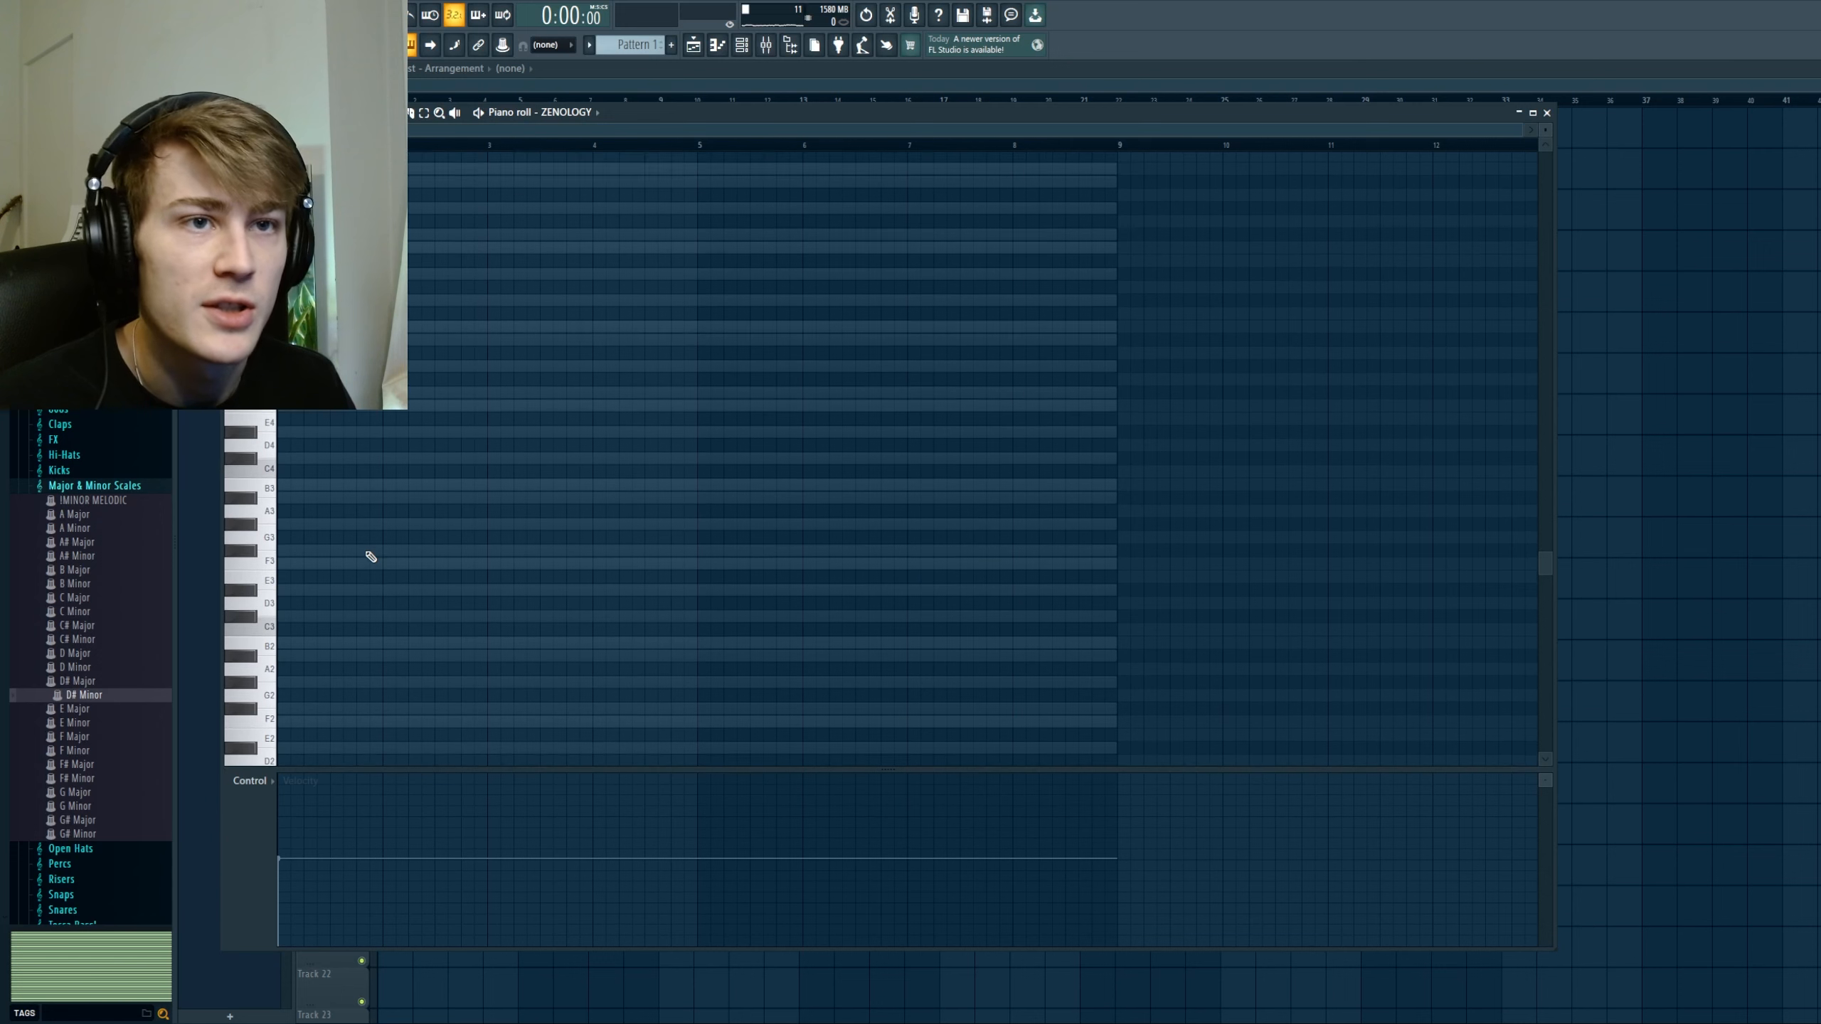
scroll(299, 526, up, 1)
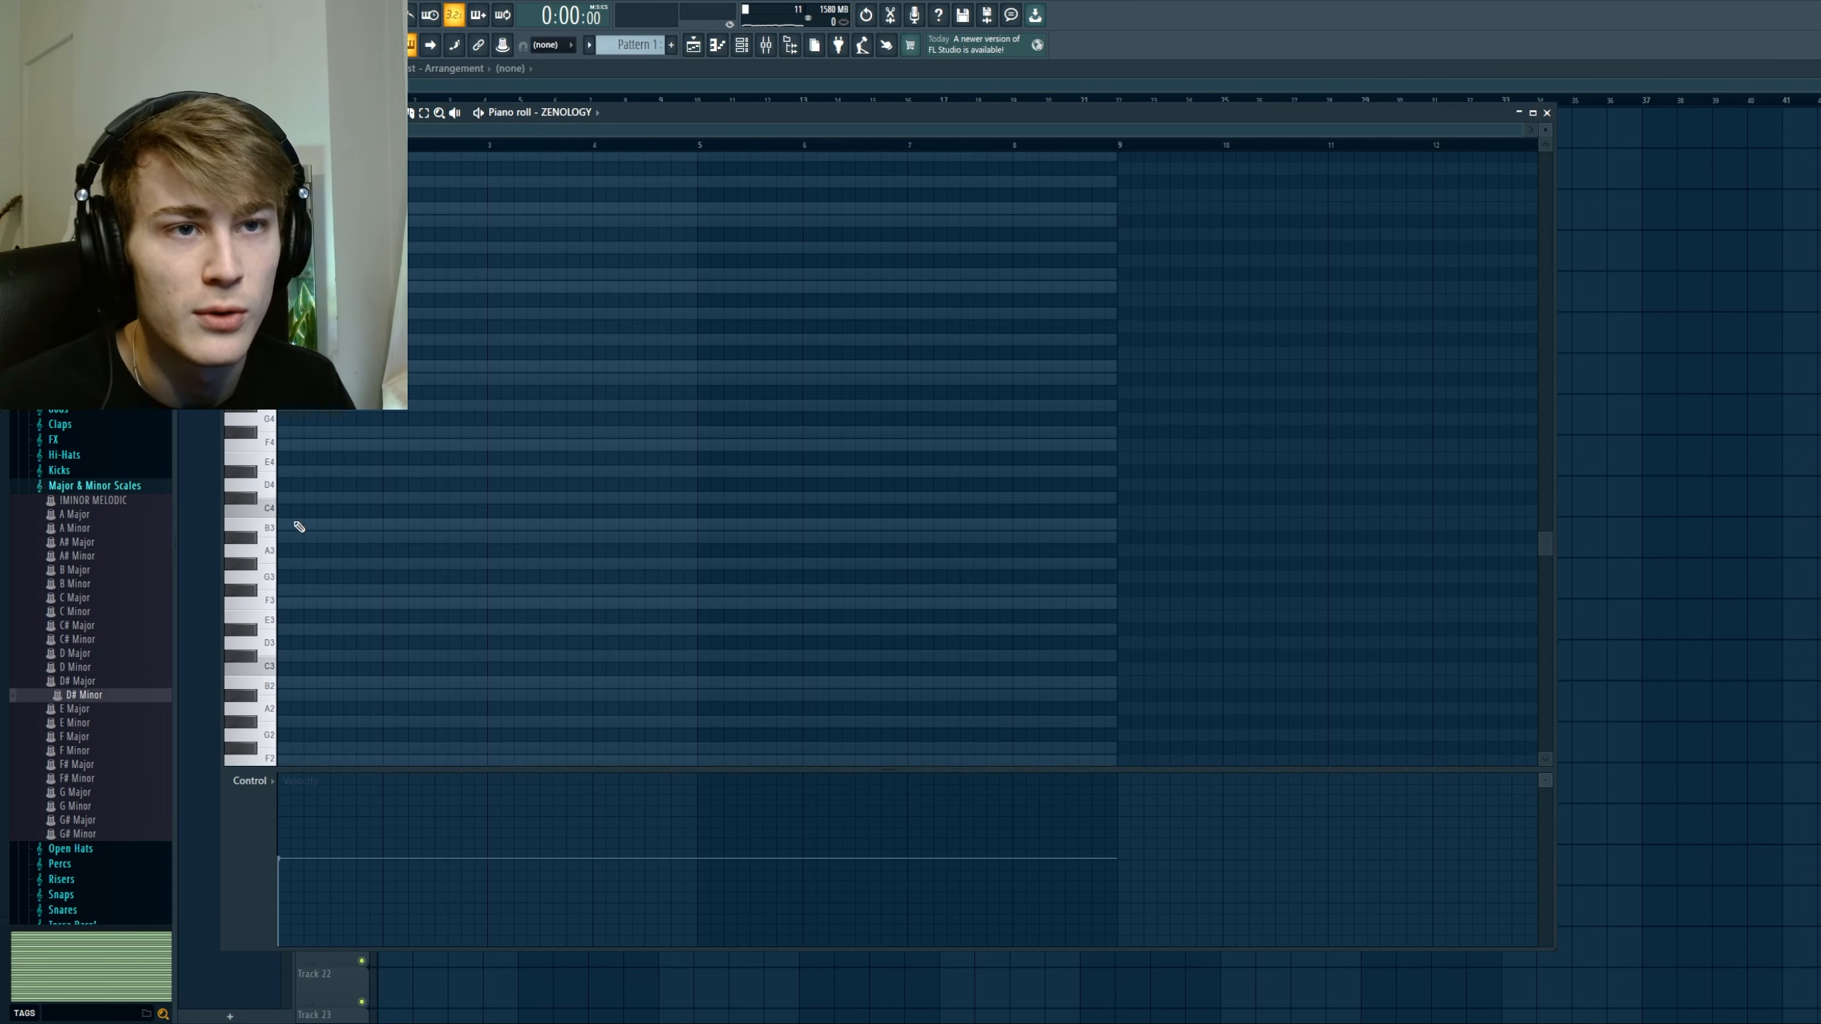
click(297, 472)
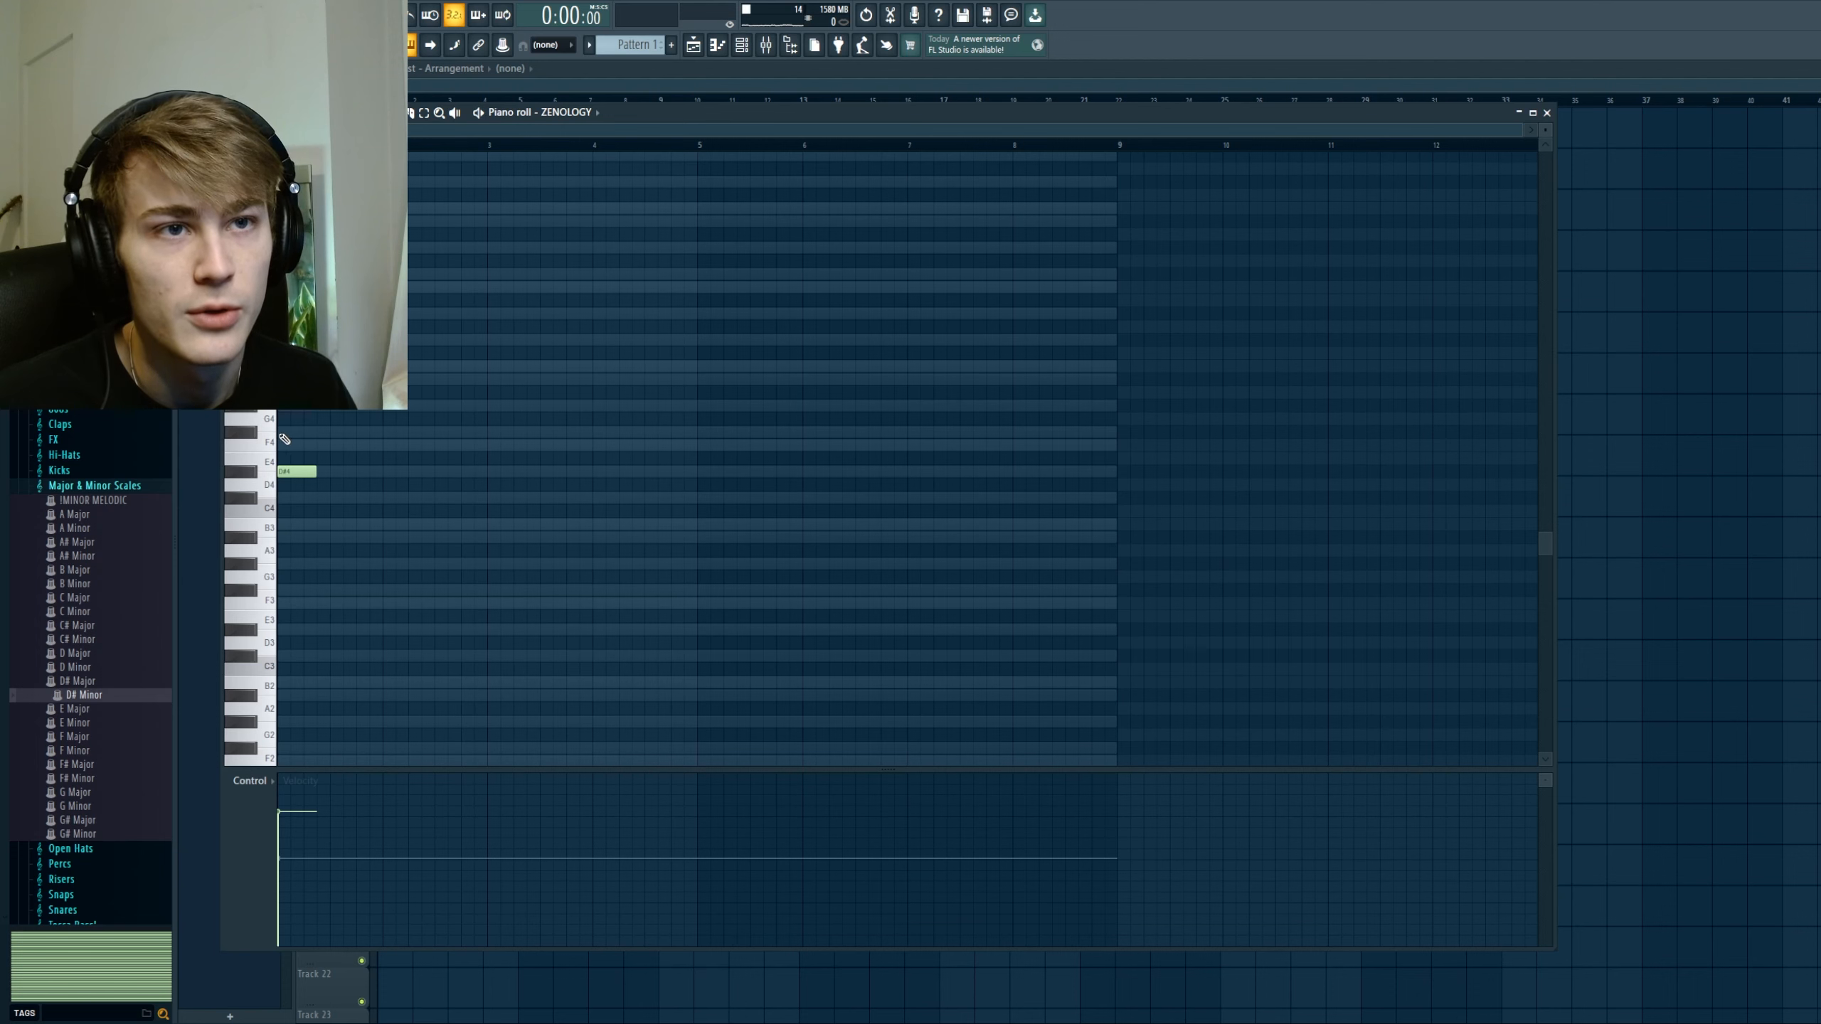
click(287, 431)
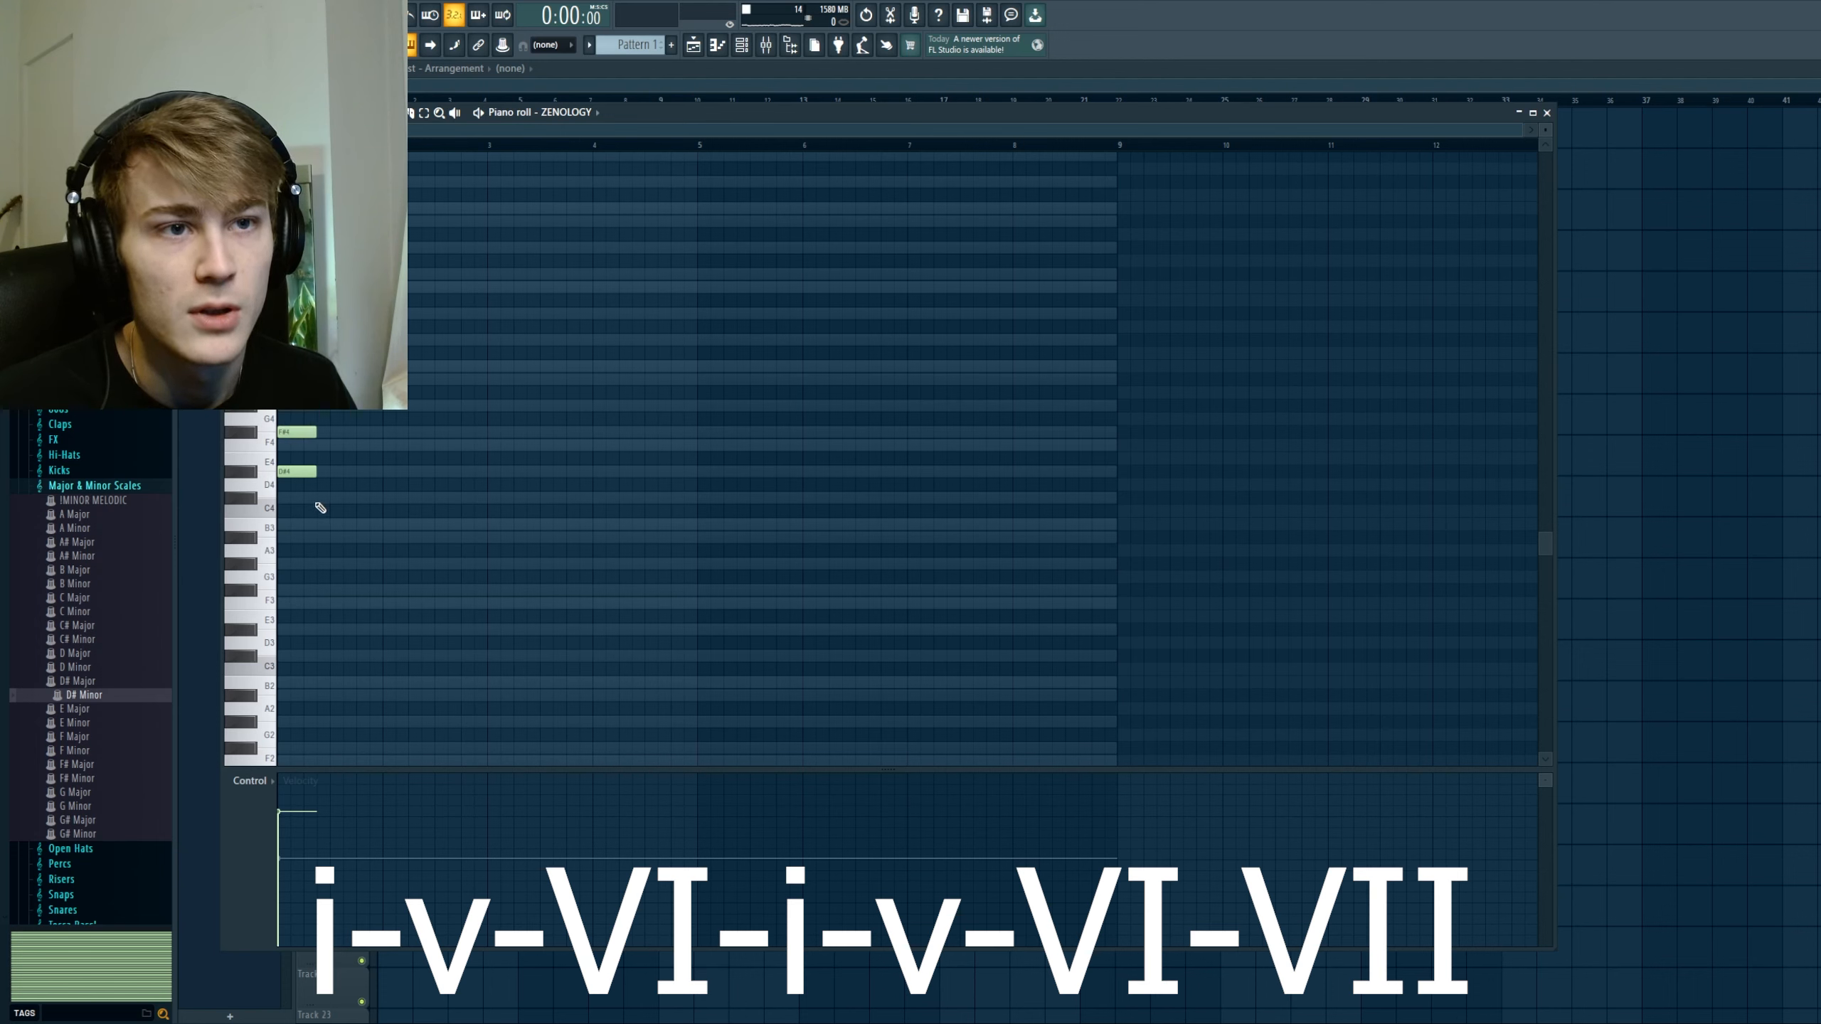
click(324, 538)
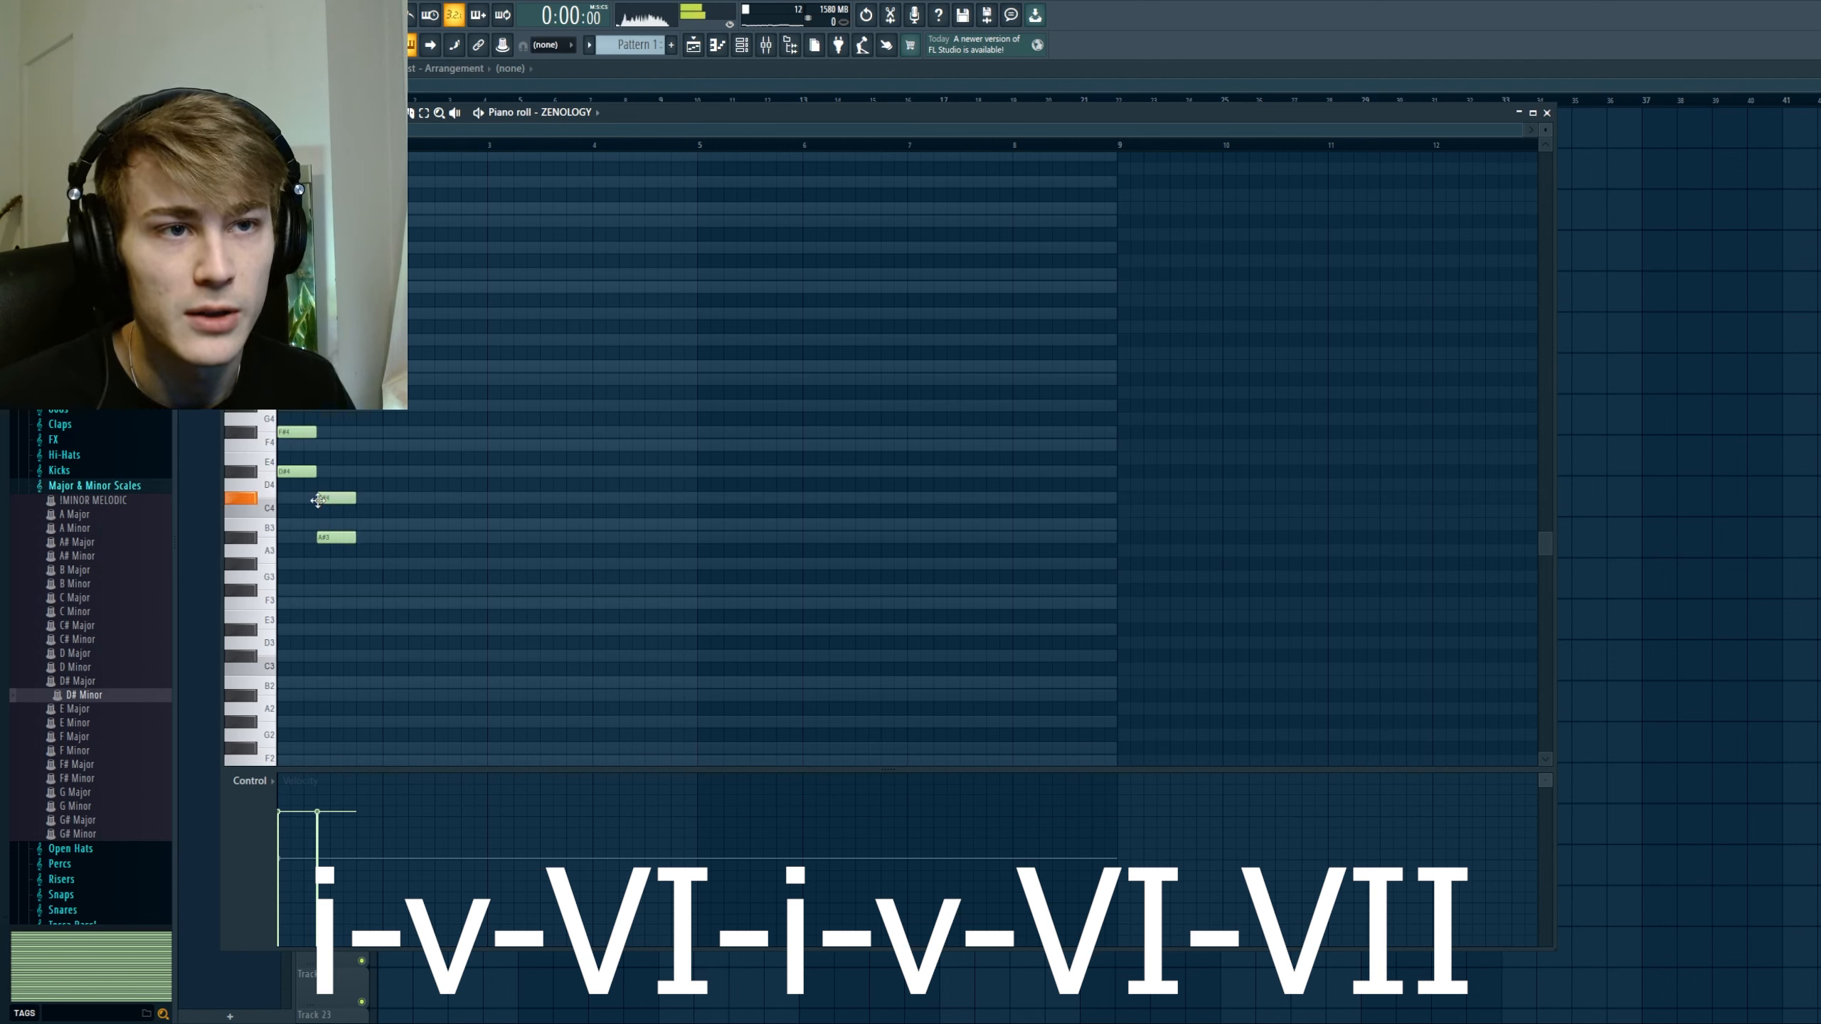
click(326, 498)
click(326, 445)
Step: Add a VI chord (B3, D#4, F#4) directly after the v chord in bar 1
click(362, 524)
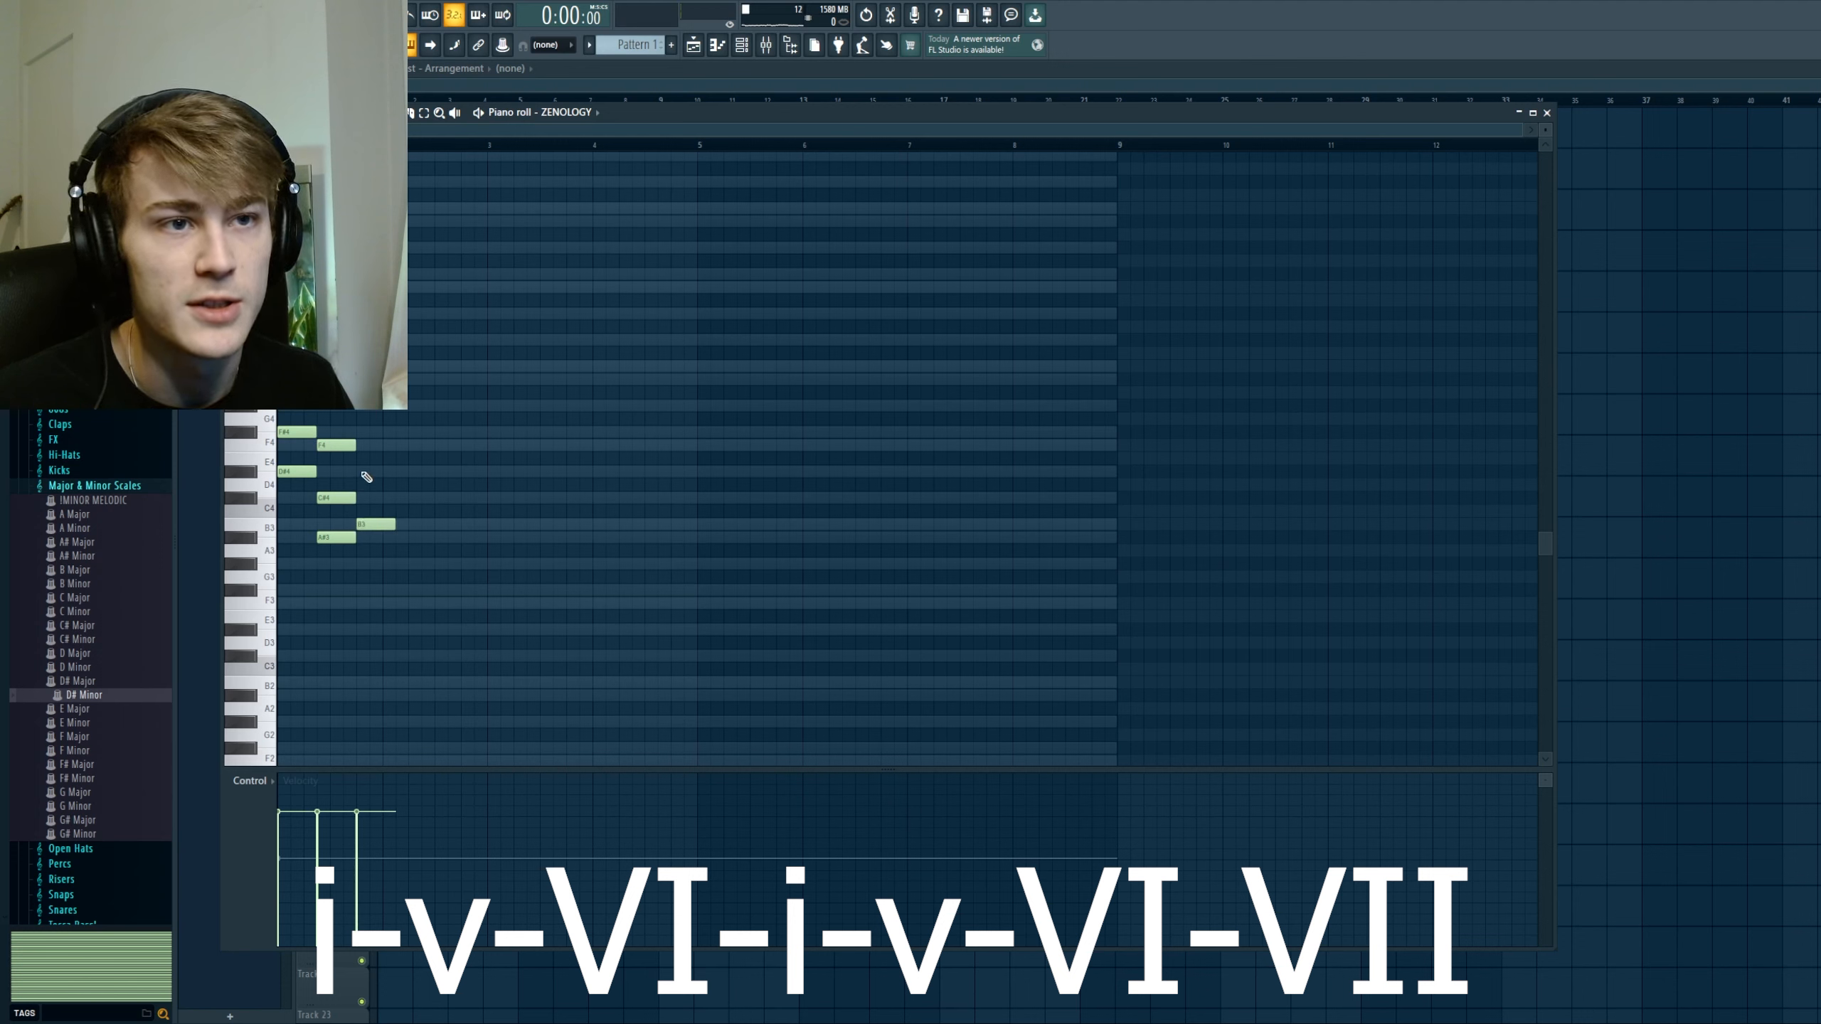
click(363, 472)
click(363, 432)
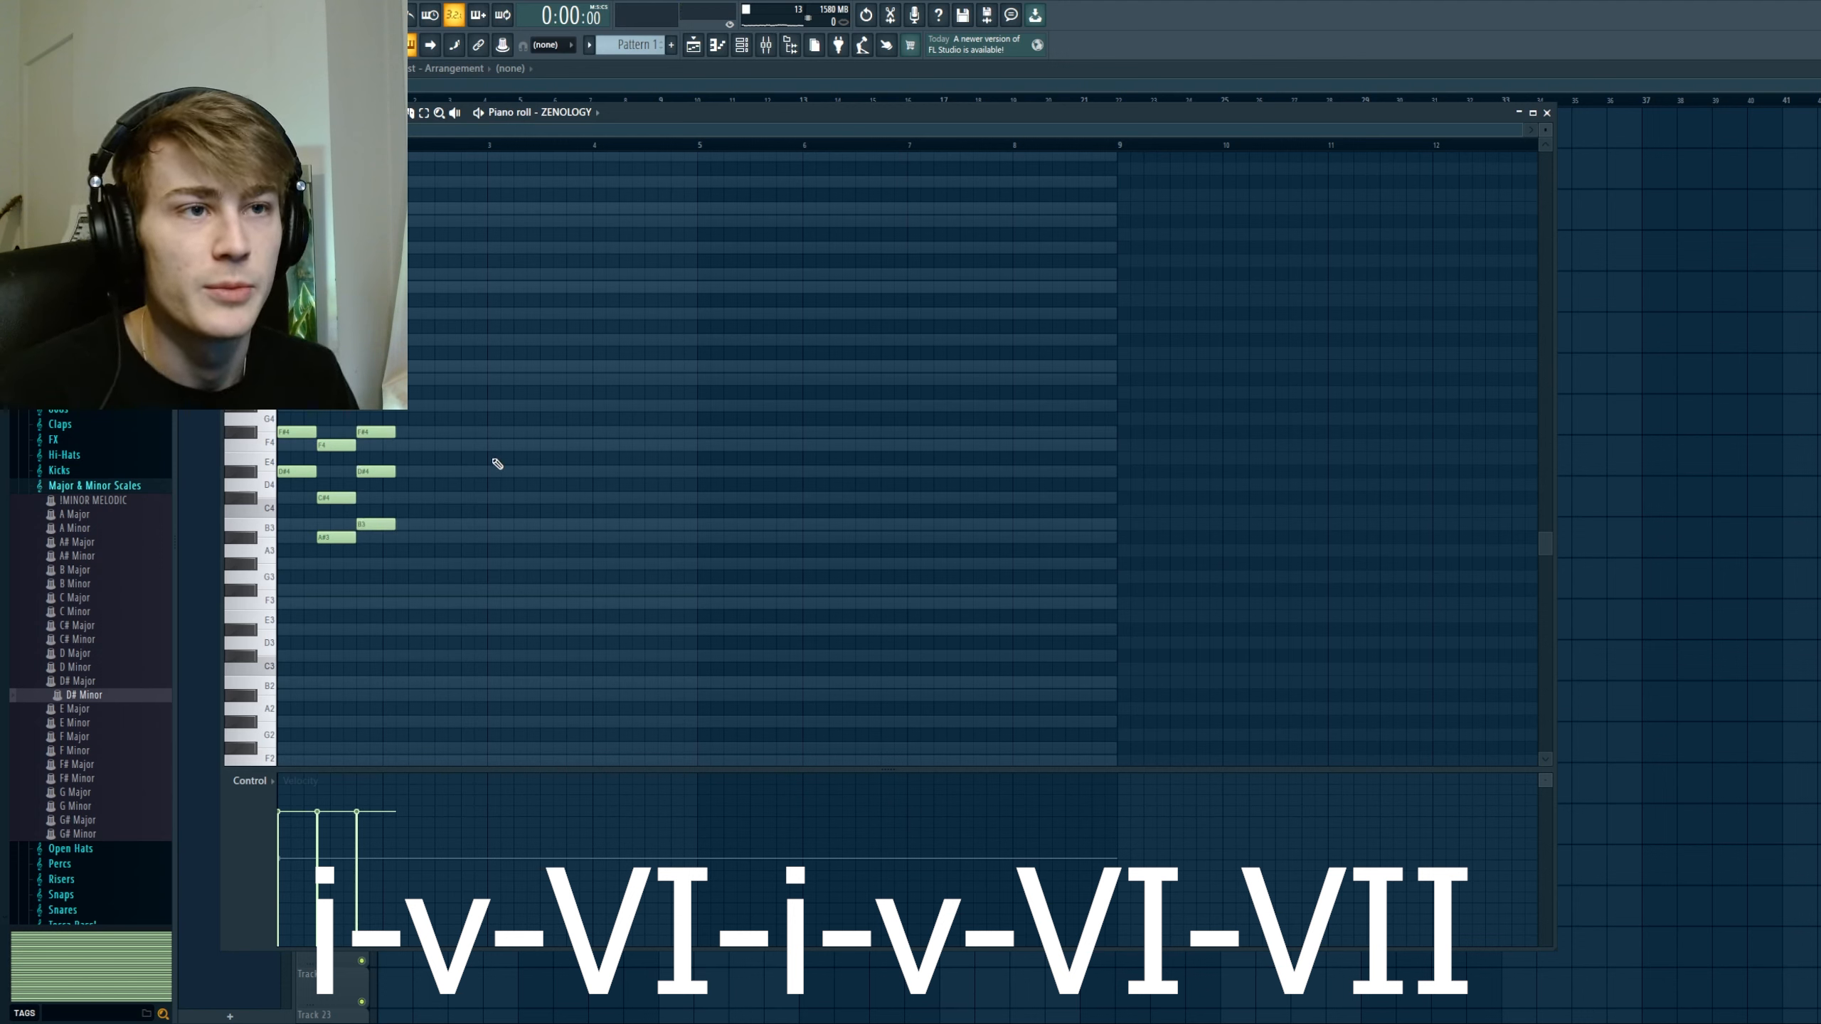
Step: Extend the VI chord to the end of bar 2, duplicate the i-v-VI progression into bars 3 and 4, and deselect the notes
key(ctrl+l)
key(ctrl+b)
key(ctrl+d)
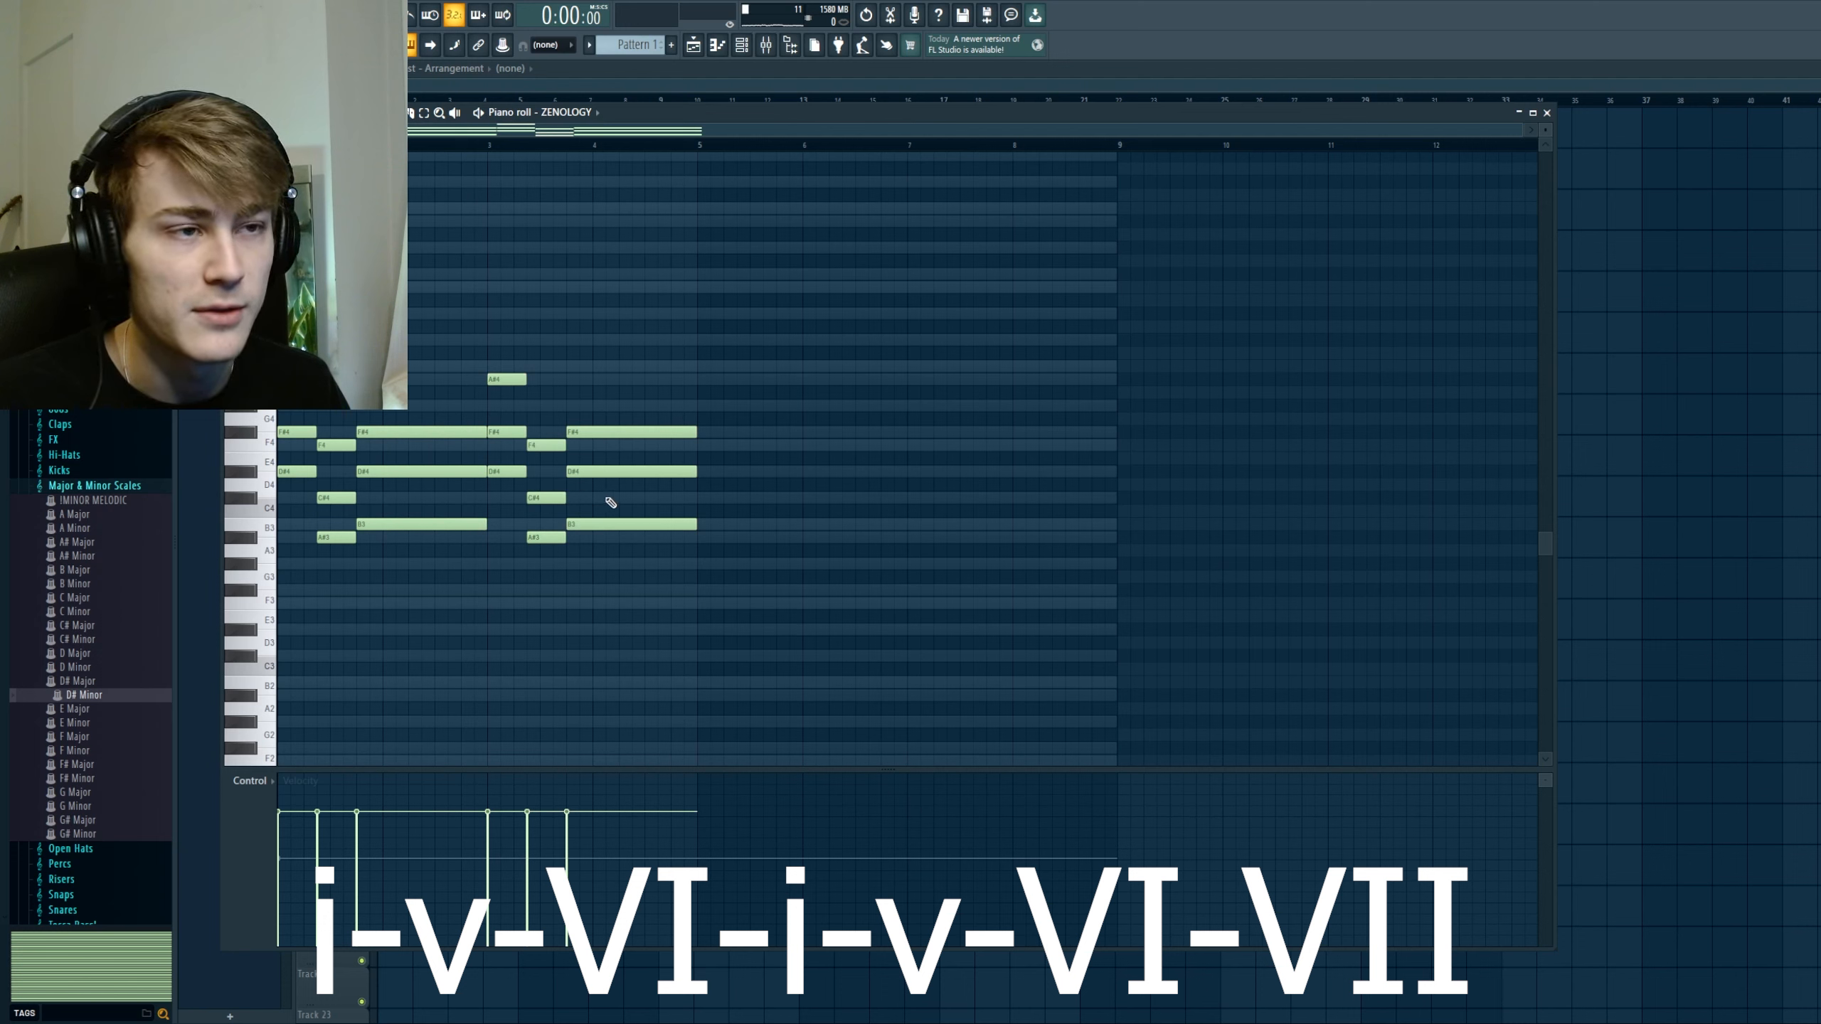
Step: Add a VII chord (C#4, F4, G#4) in the second half of bar 4 and shorten the preceding VI chord to meet it
click(647, 498)
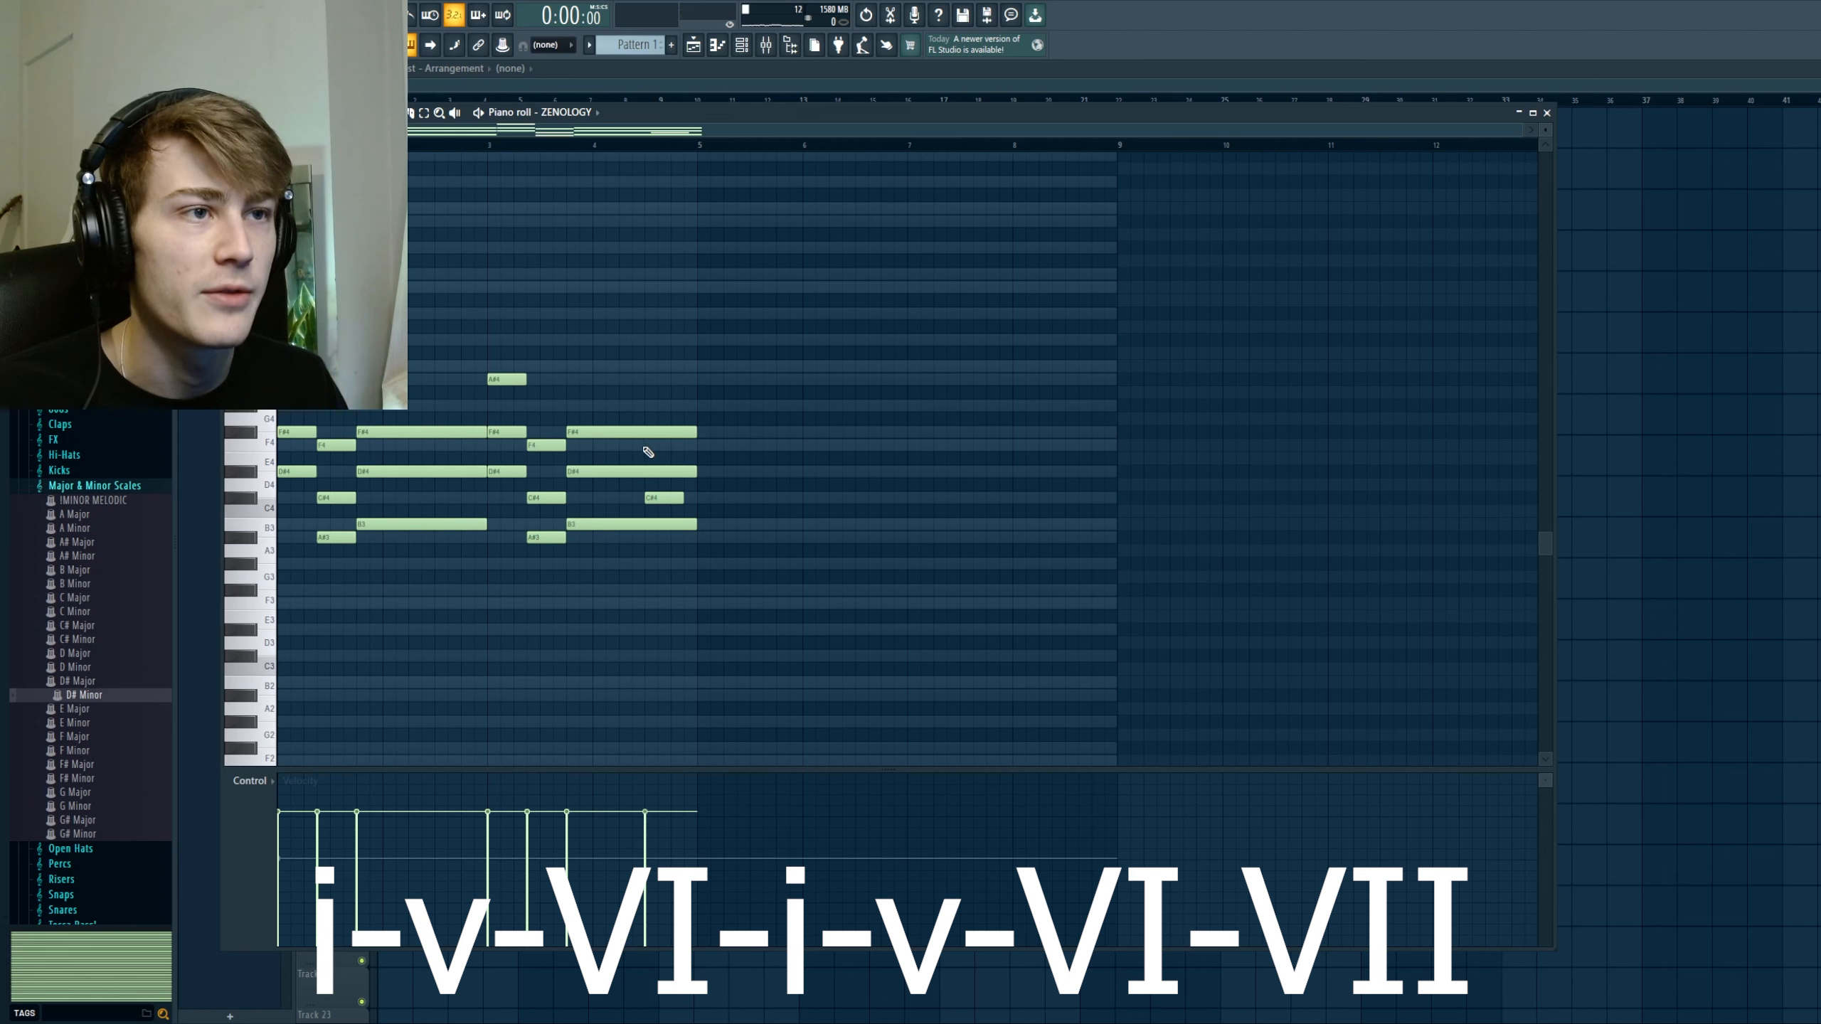
click(647, 446)
click(650, 406)
key(ctrl+l)
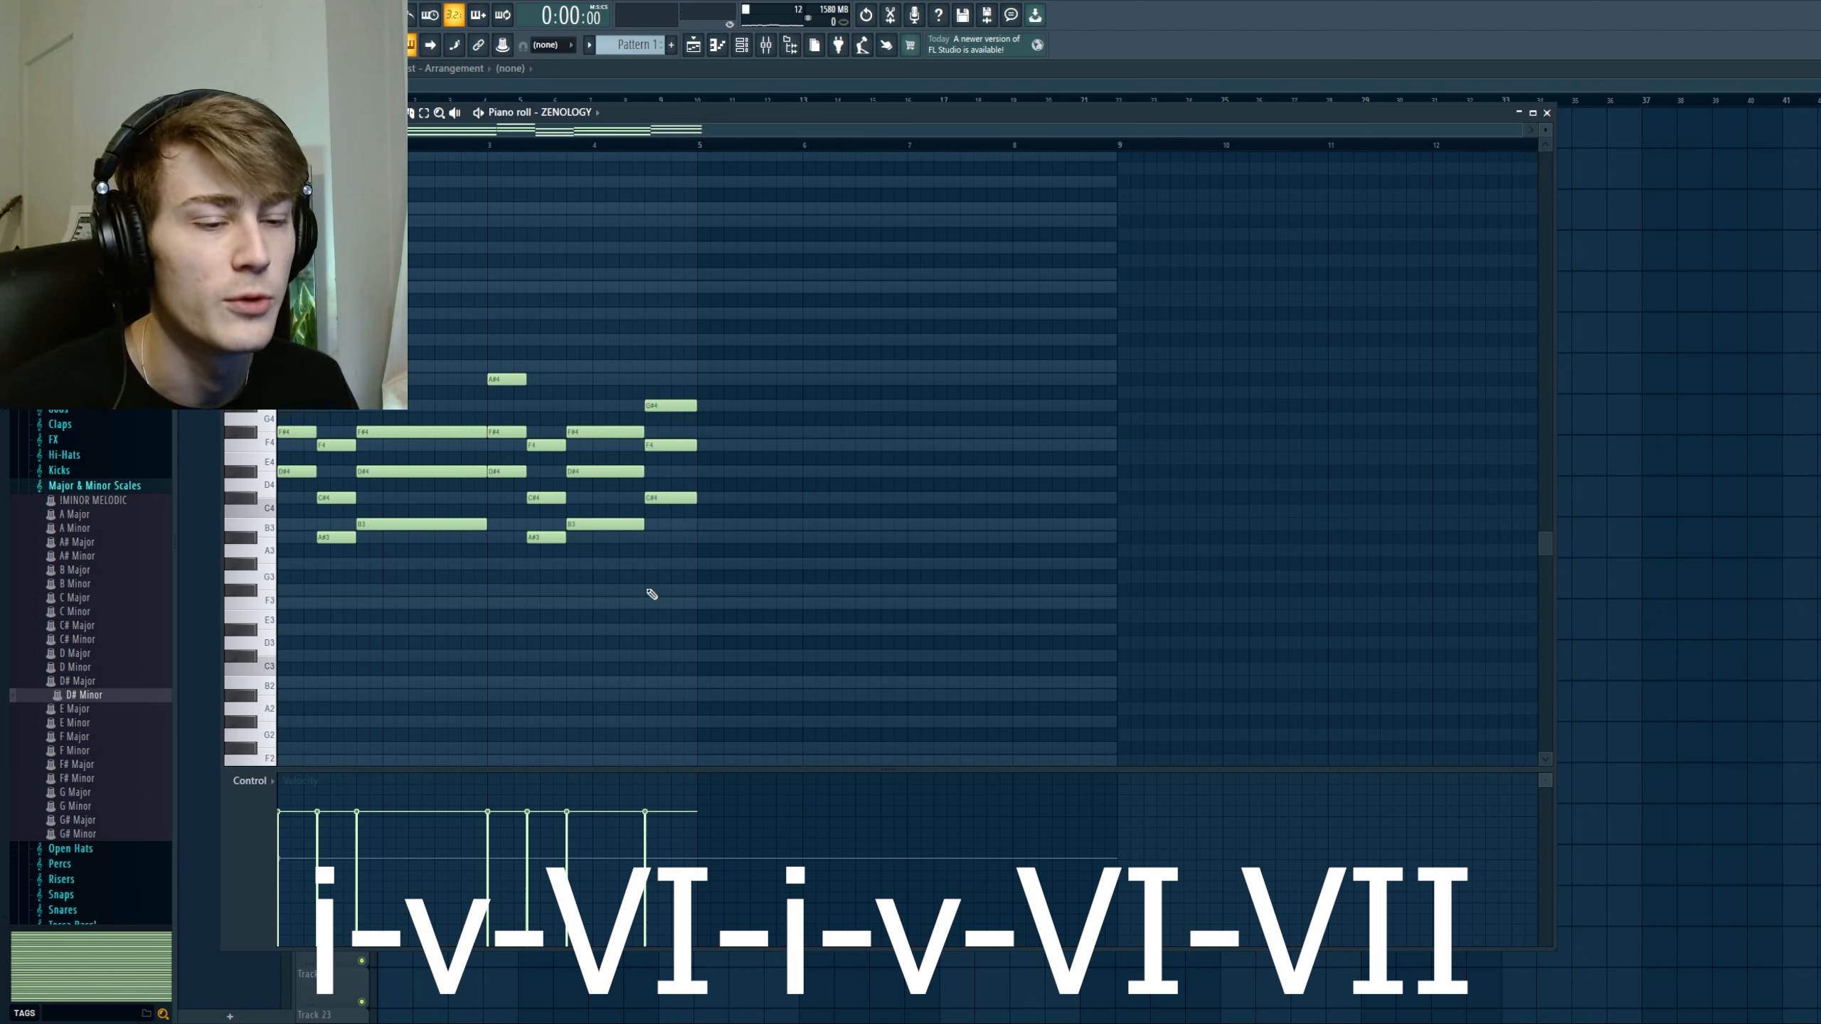
Step: Play back the i-v-VI-i-v-VI-VII progression, duplicate it into bars 5 to 8, and deselect the notes
key(space)
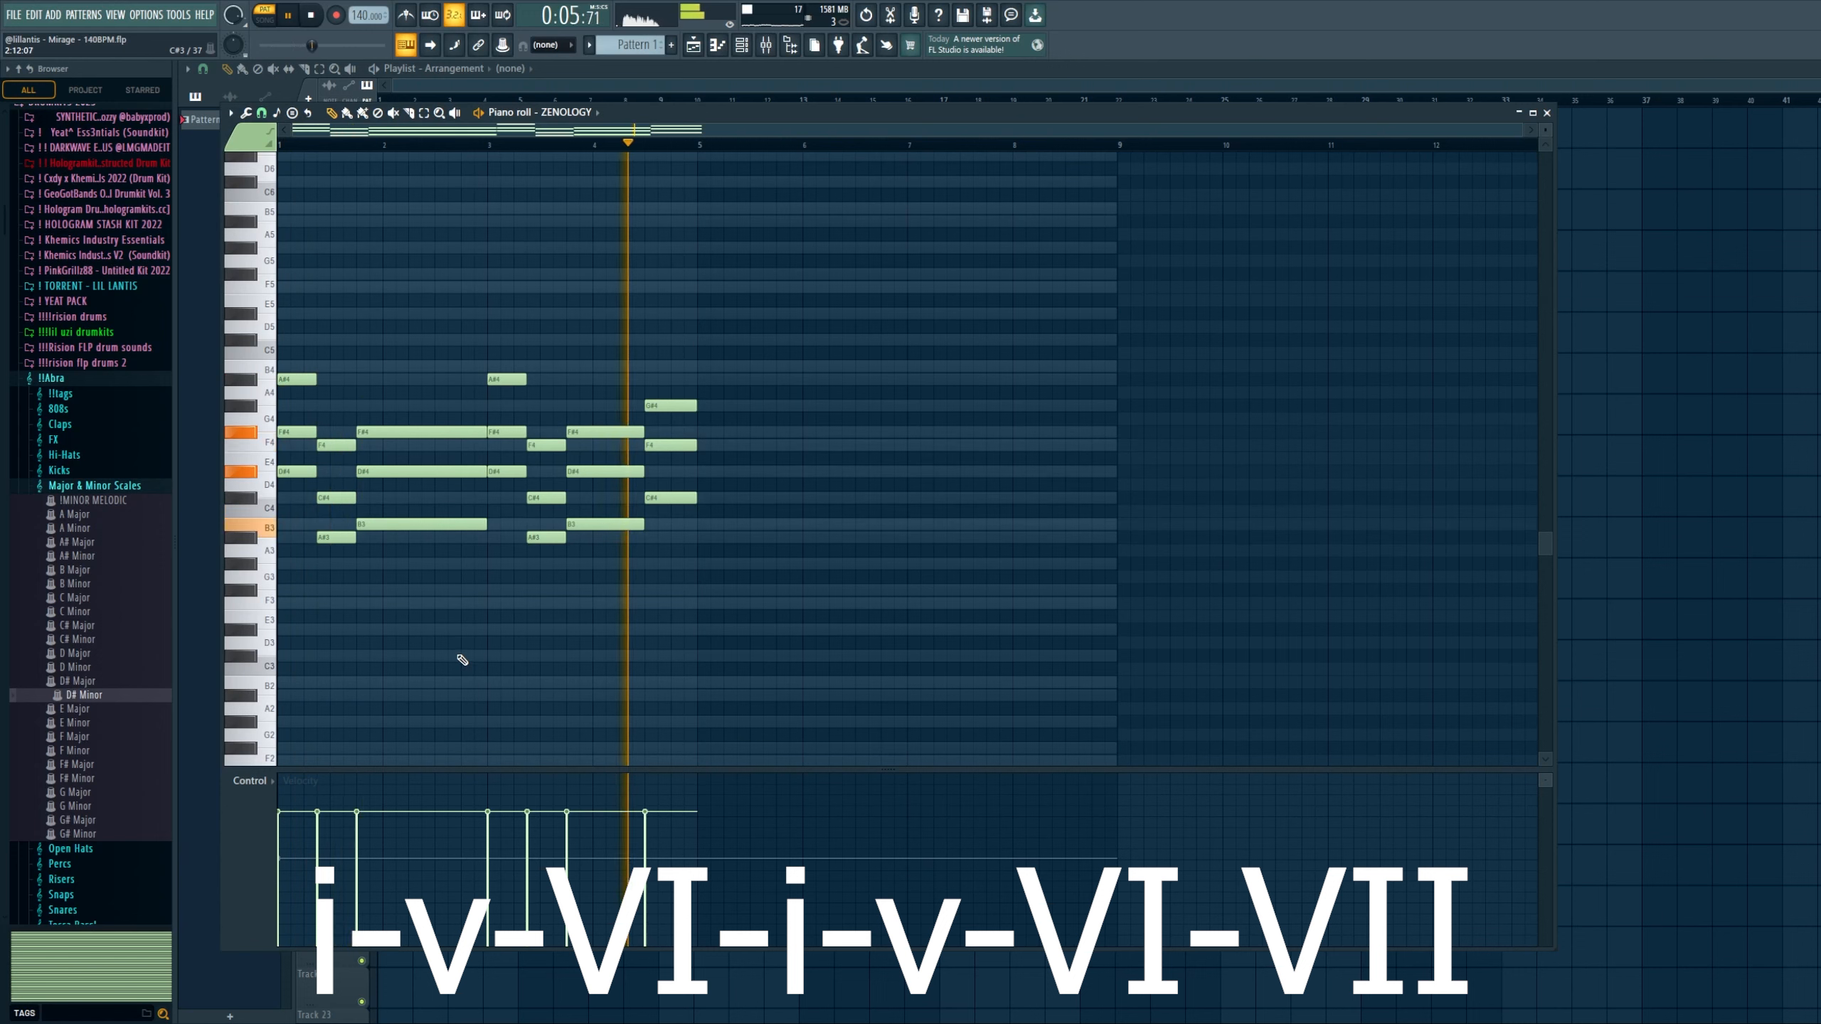
key(ctrl+b)
key(ctrl+d)
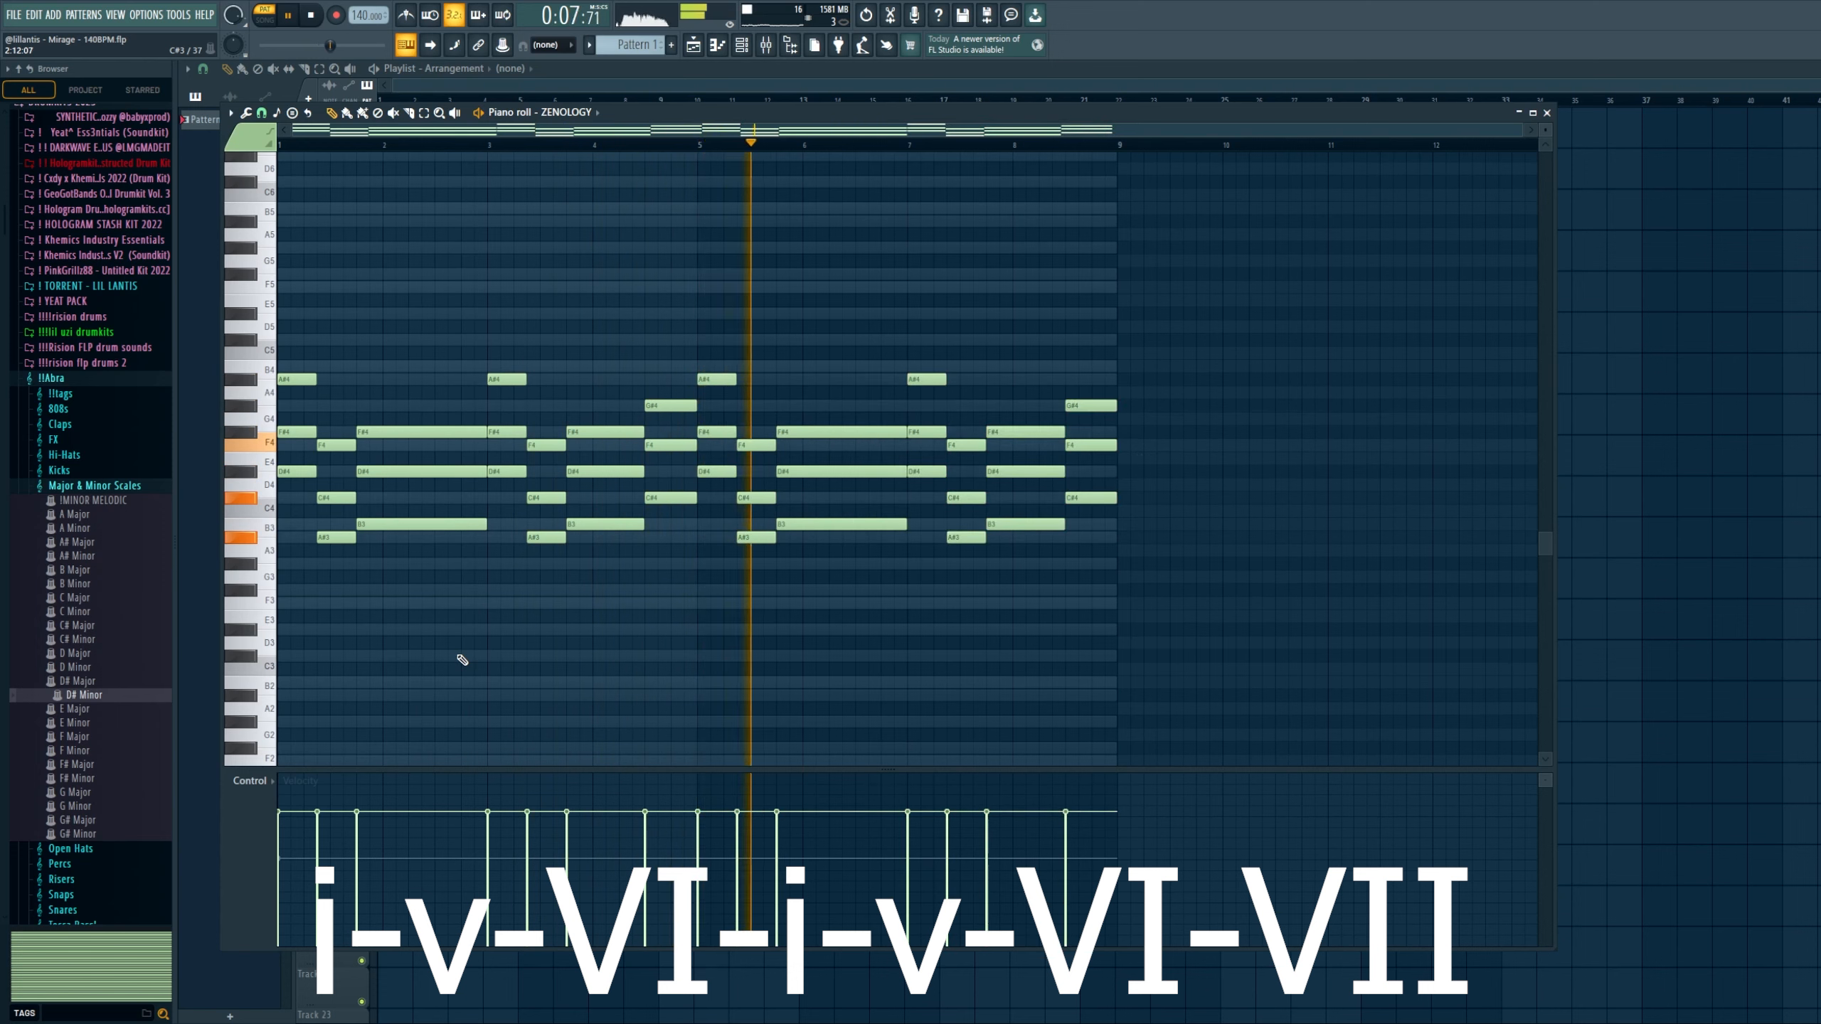